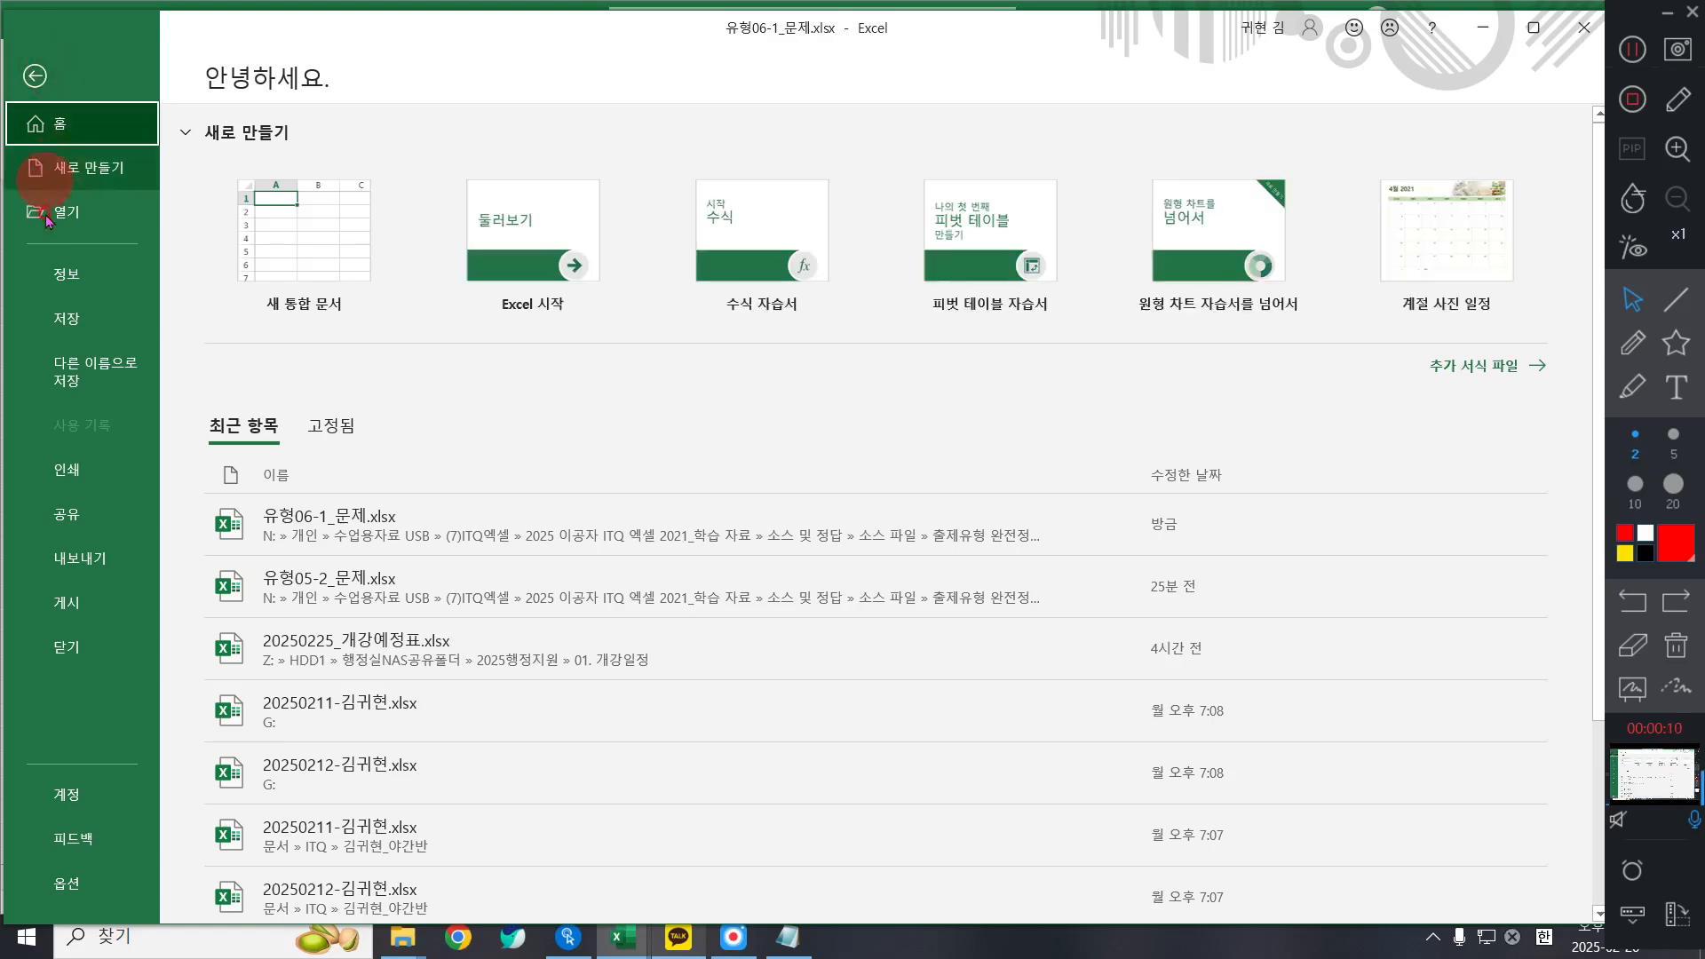
# - Open the recent workbook whose file name begins with 20250211, close the 유형06-1_문제.xlsx workbook and maximize the opened one
pyautogui.click(53, 213)
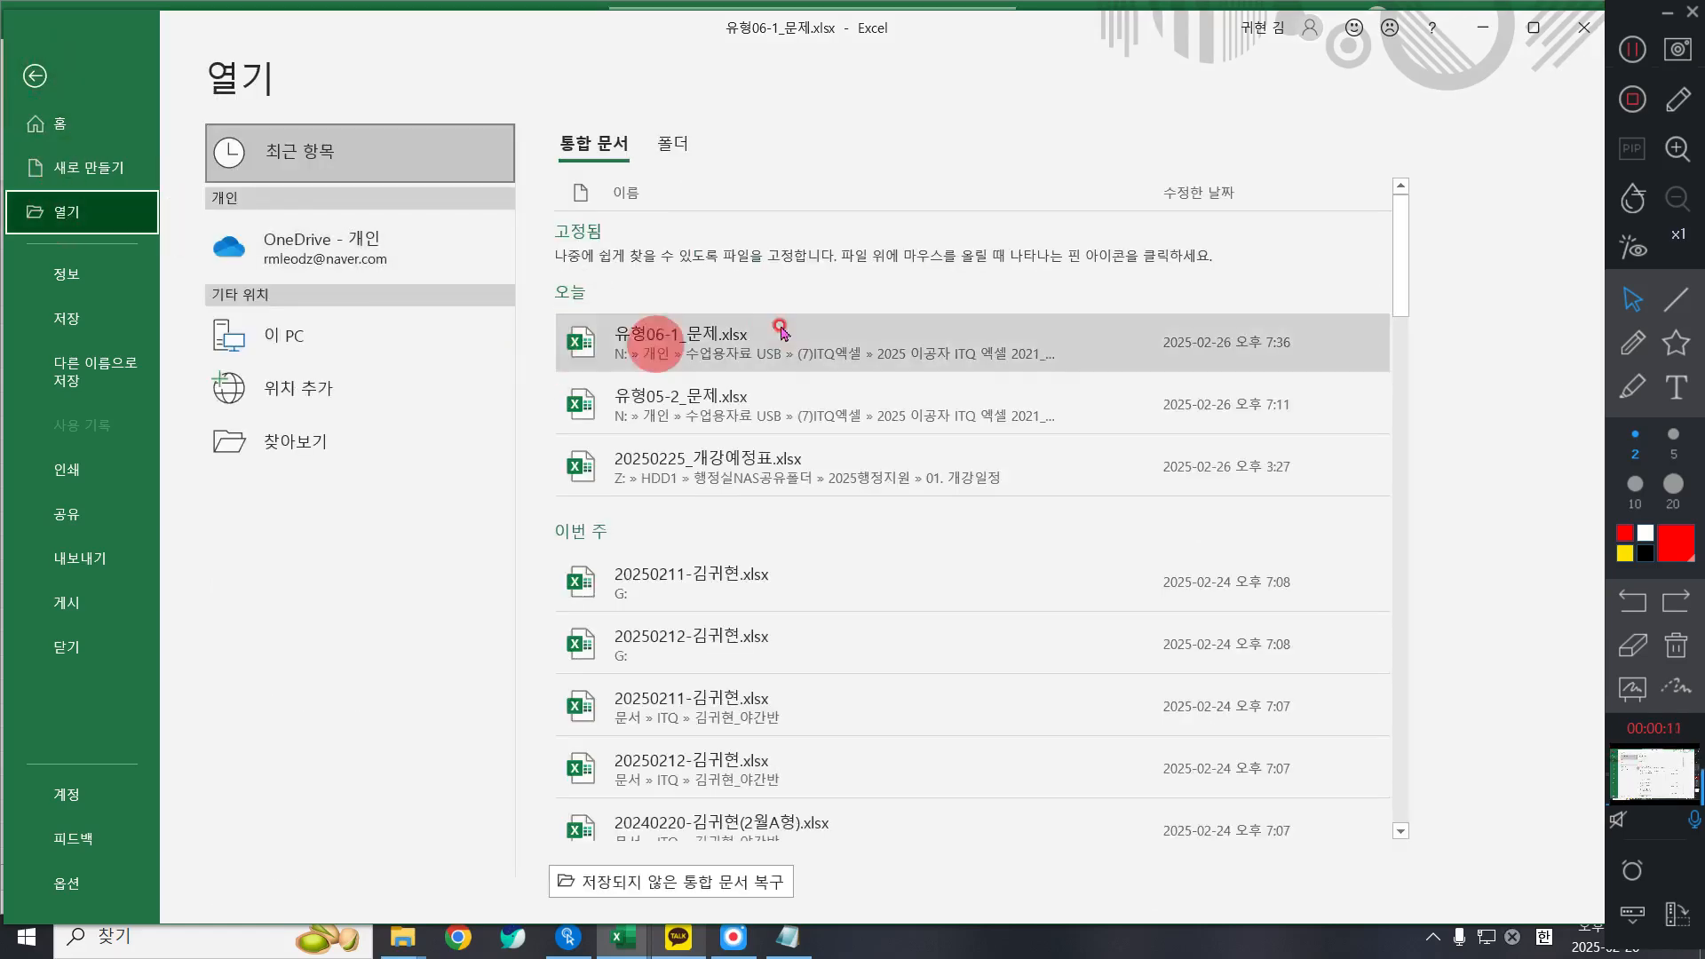
pyautogui.click(737, 604)
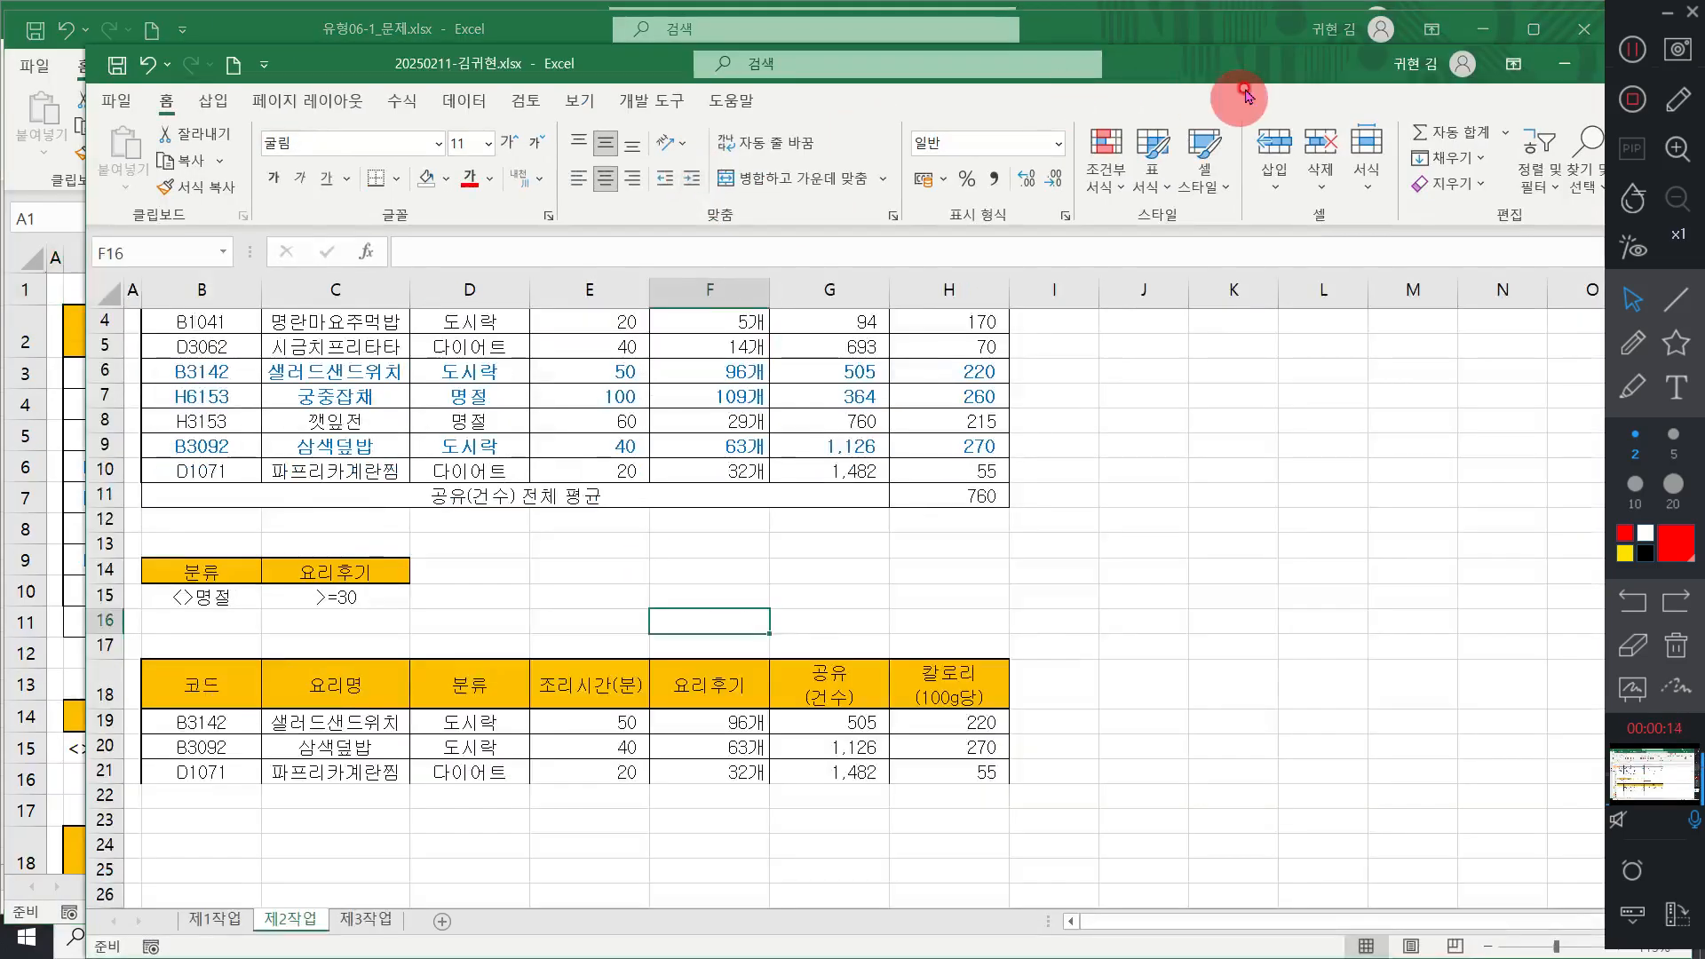
pyautogui.click(1583, 32)
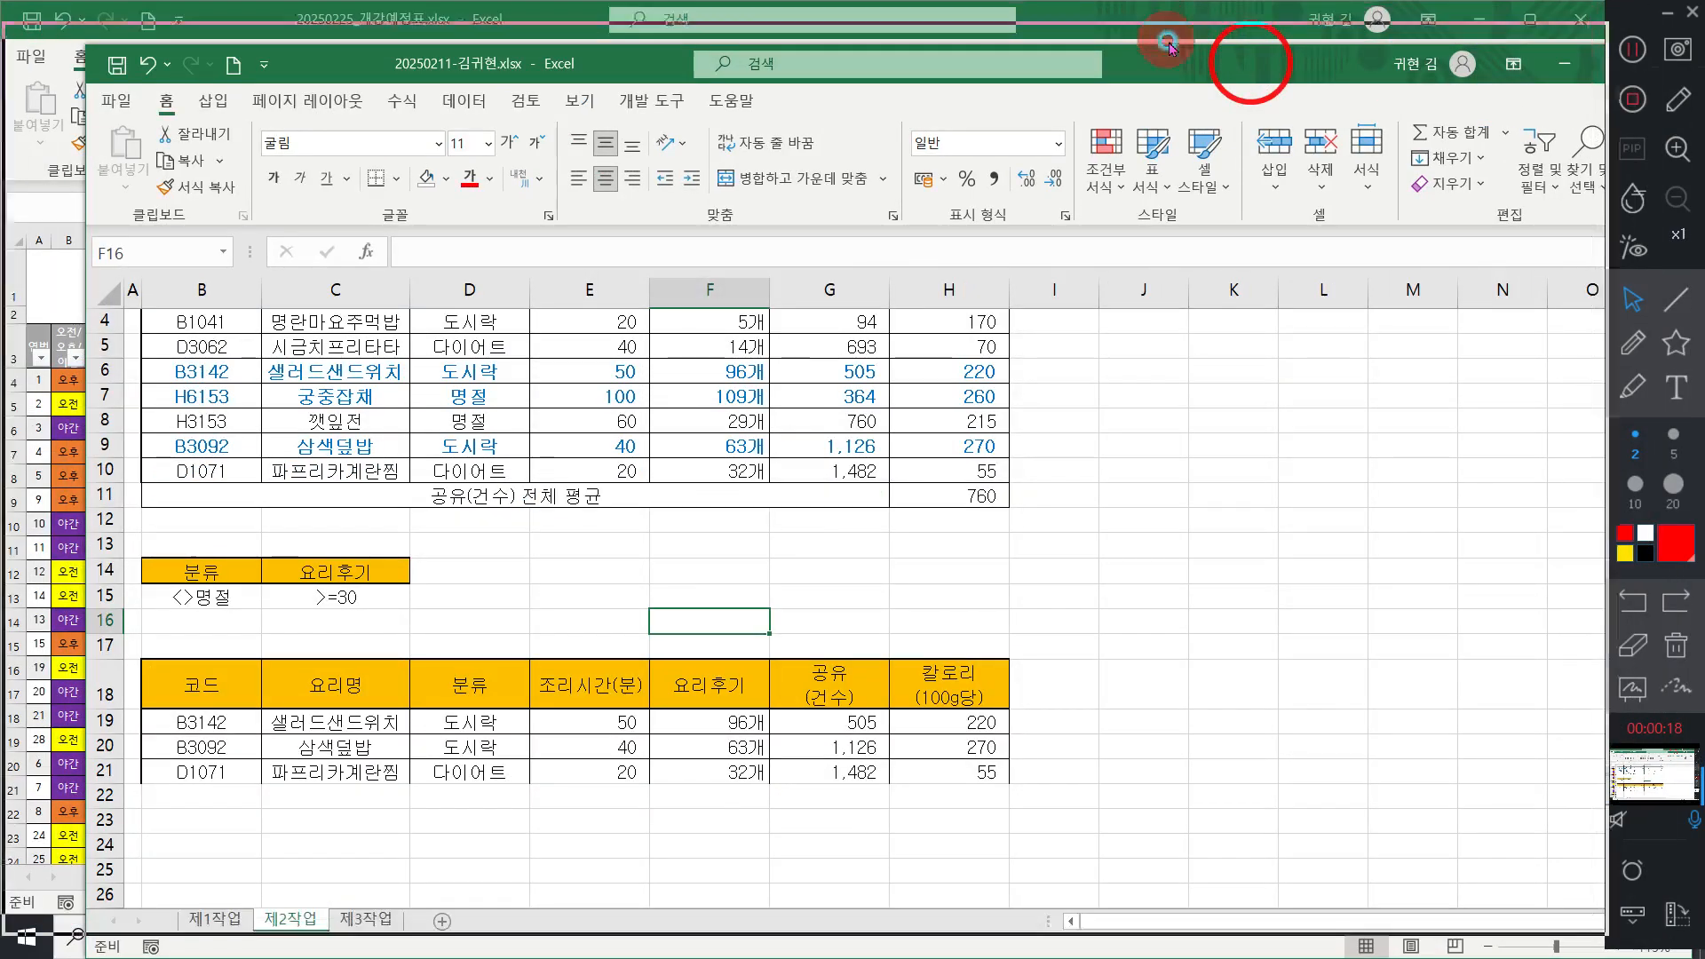
pyautogui.doubleClick(1250, 62)
pyautogui.click(1140, 441)
pyautogui.scroll(1, 1135, 449)
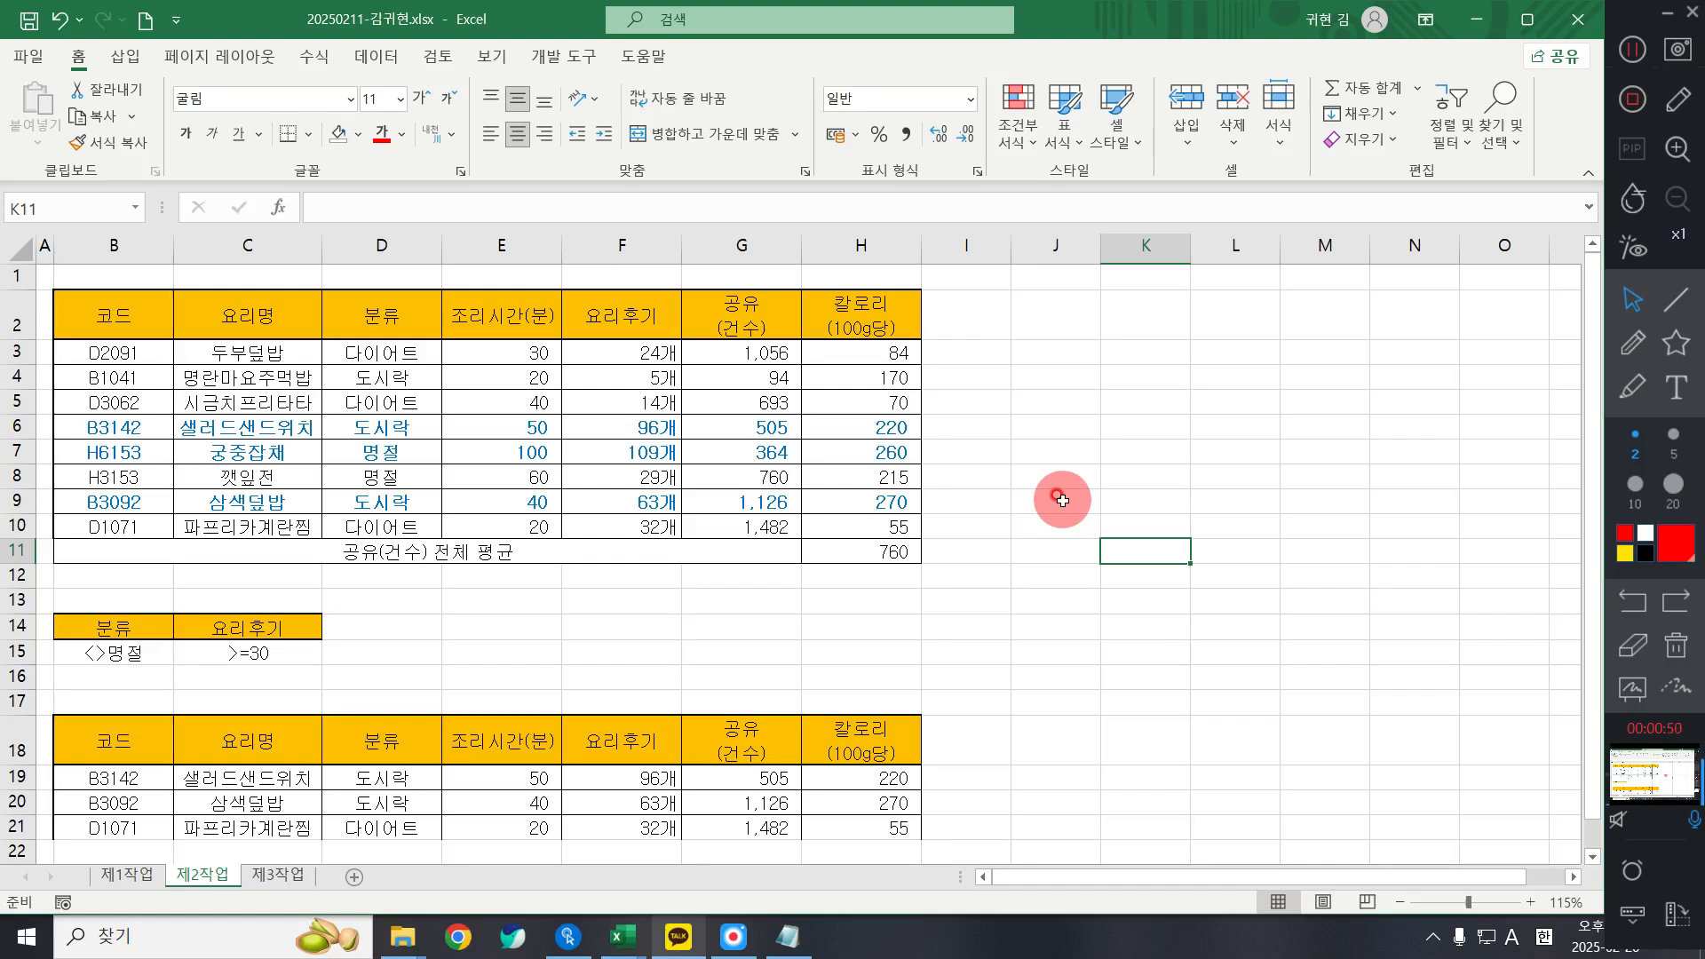
# - Copy the table range B4:H12 from the 제1작업 sheet and paste it at cell B2 of the 제3작업 sheet
pyautogui.click(133, 876)
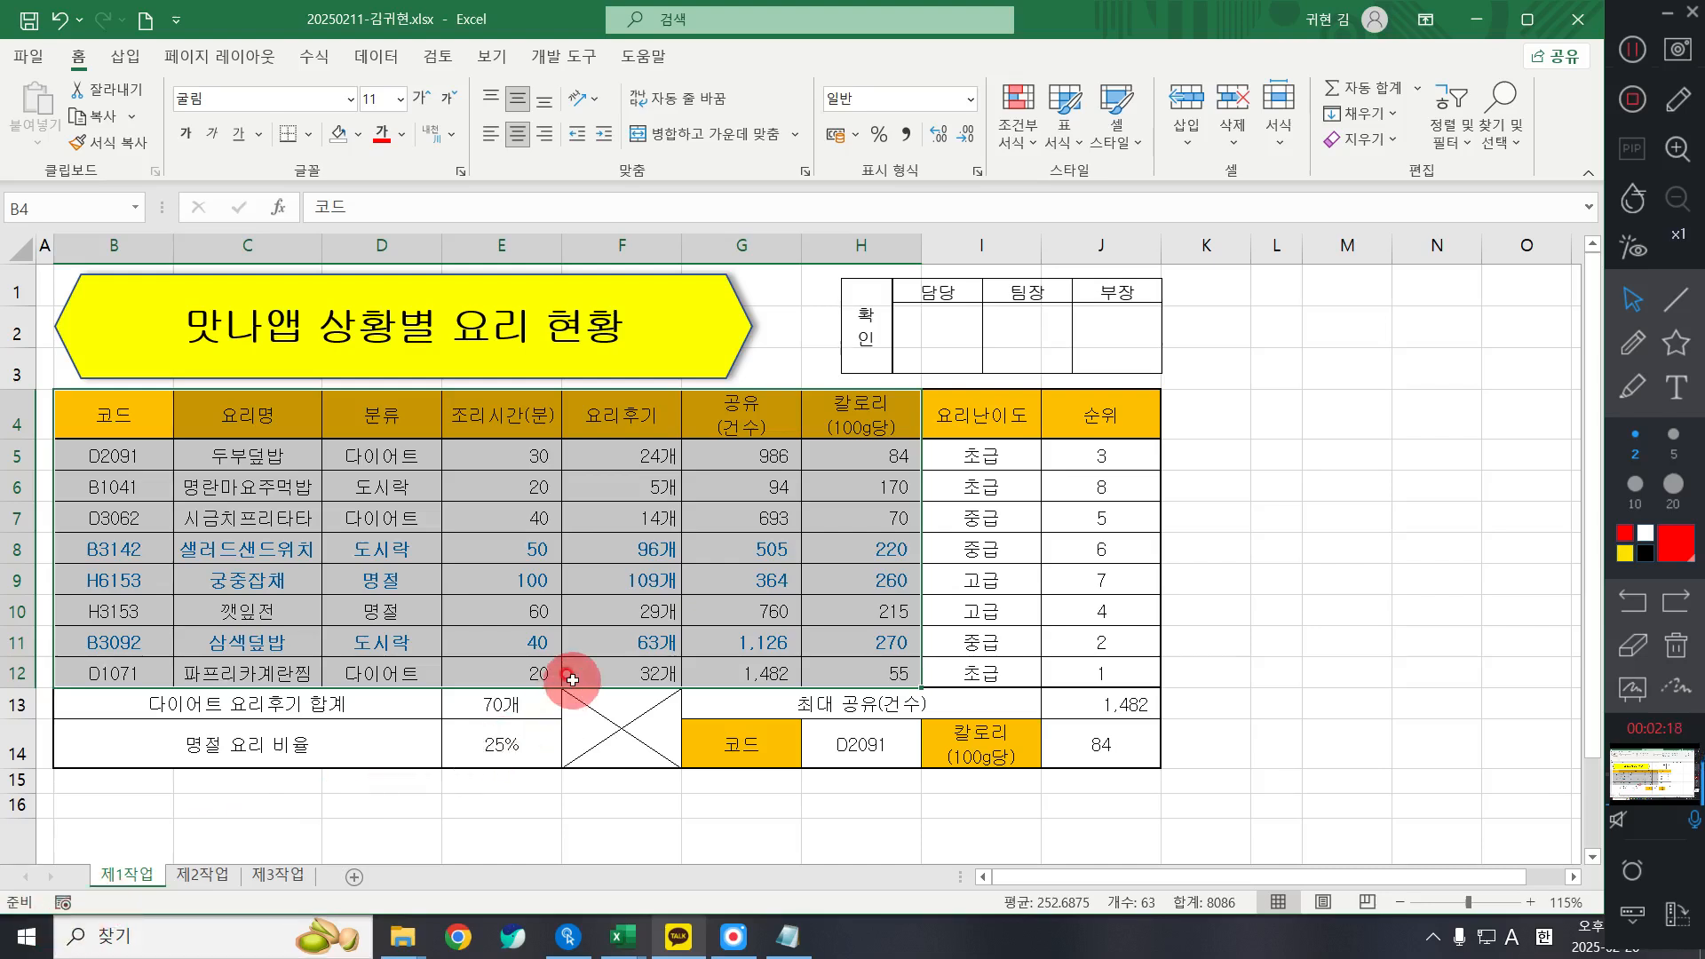
pyautogui.hotkey('ctrl', 'c')
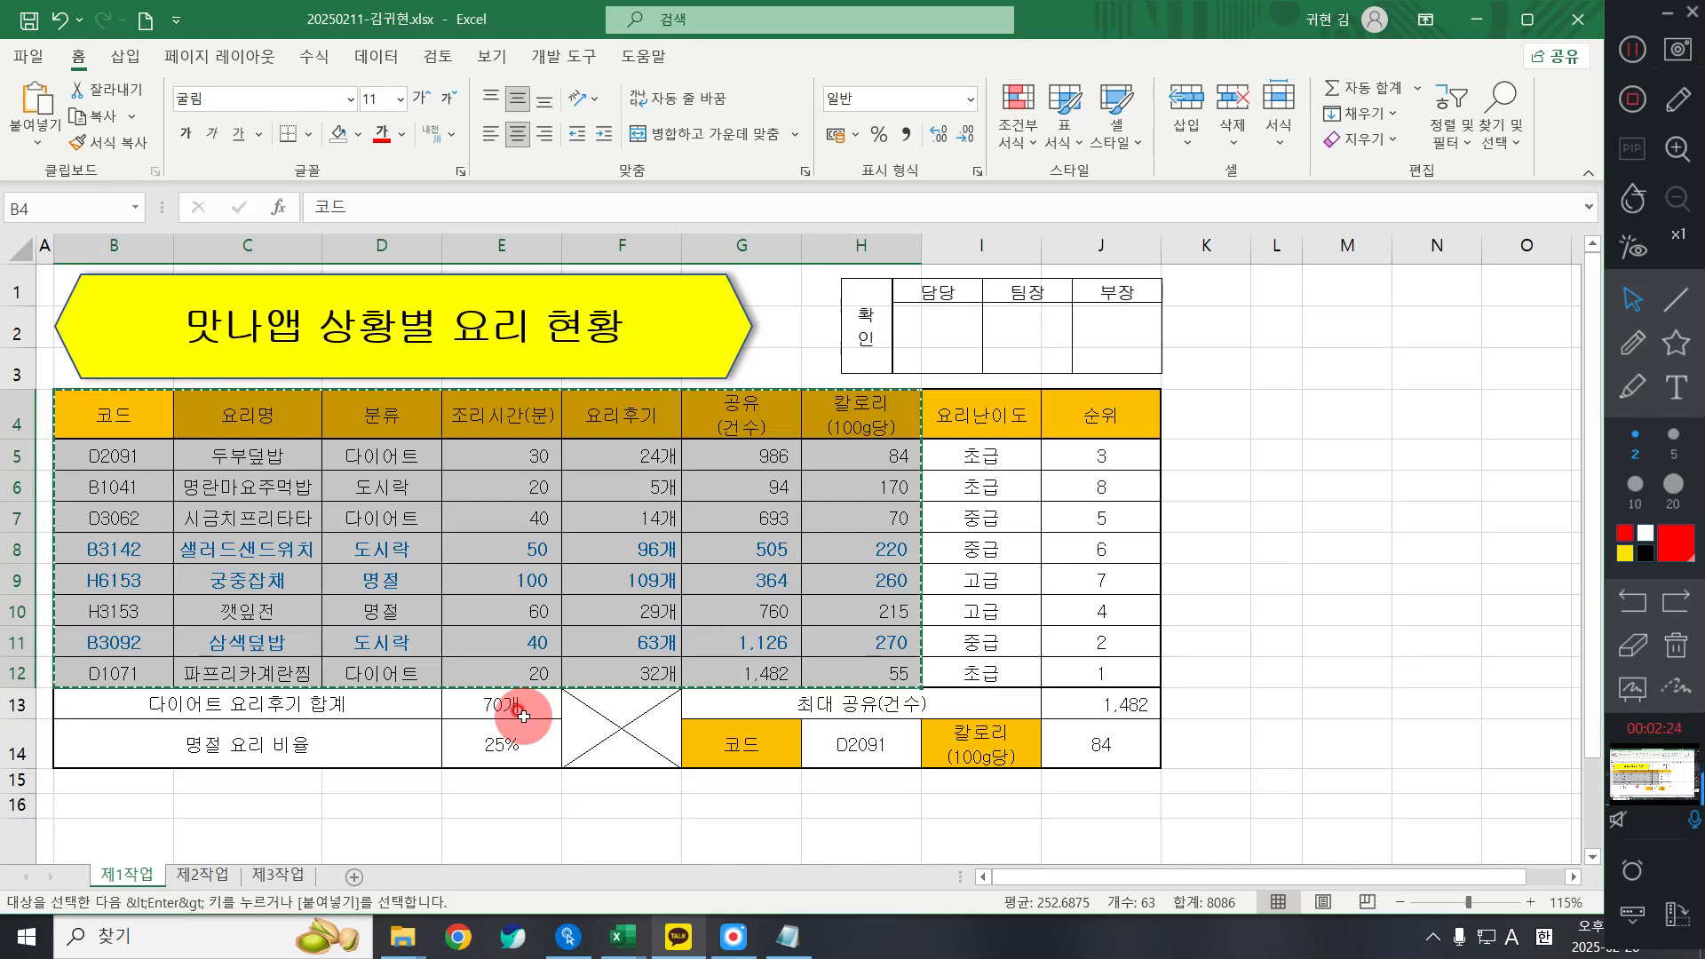
pyautogui.click(275, 874)
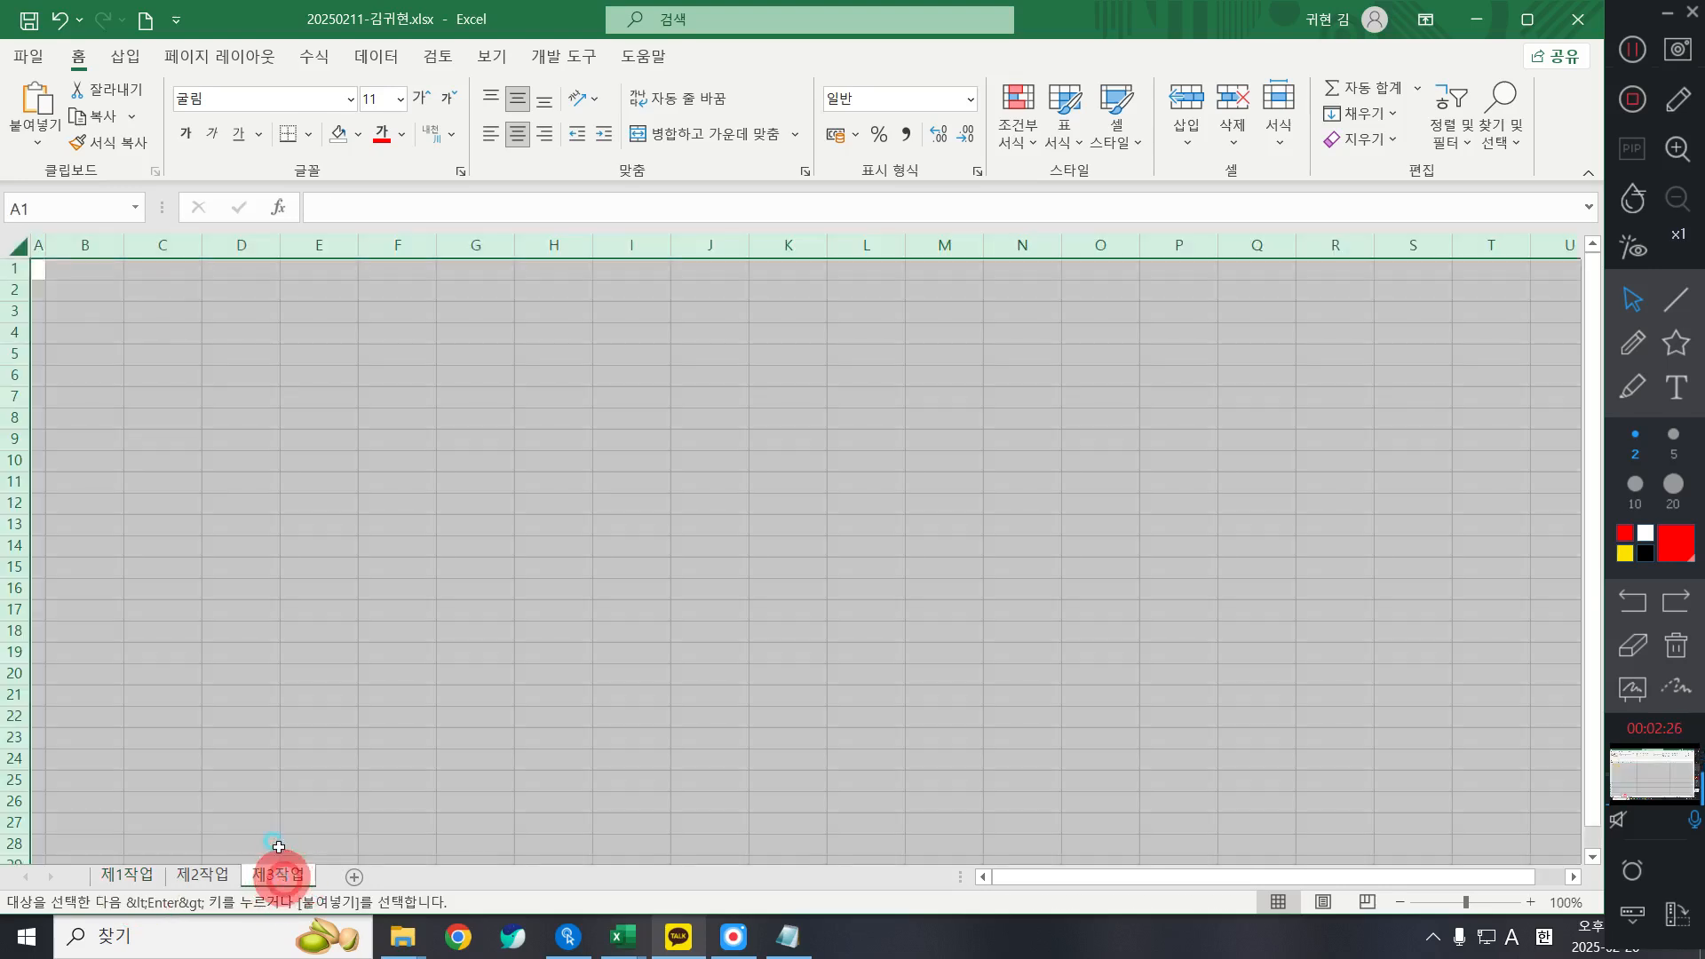
pyautogui.click(91, 292)
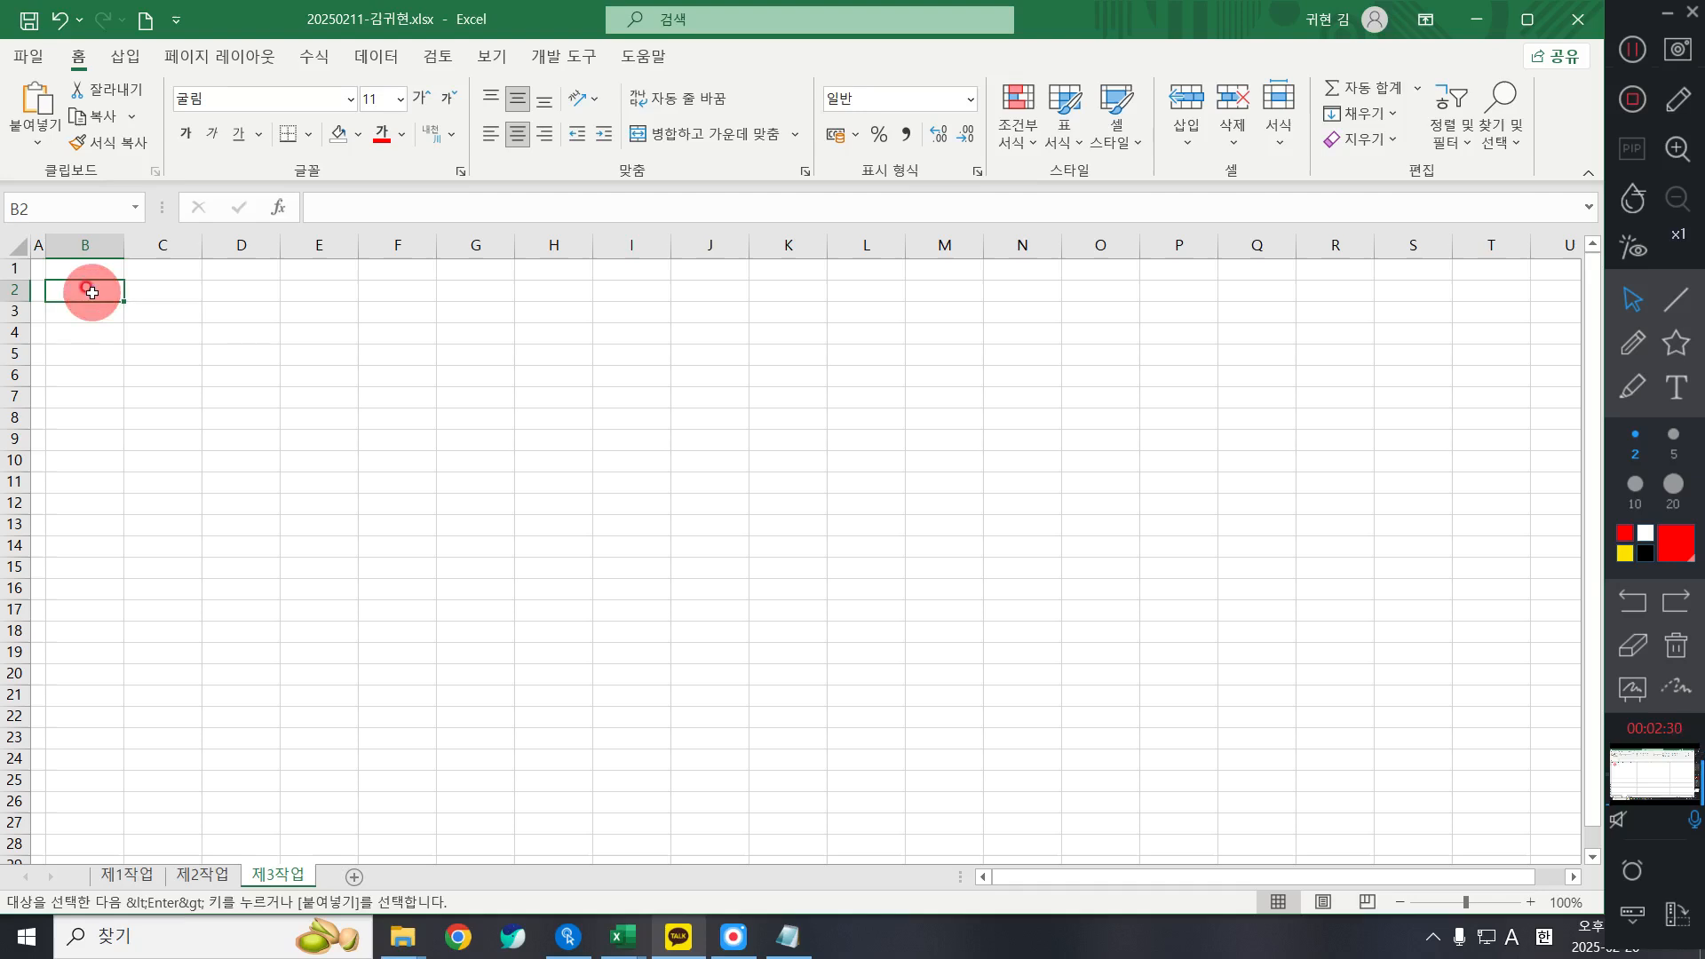
pyautogui.hotkey('ctrl', 'v')
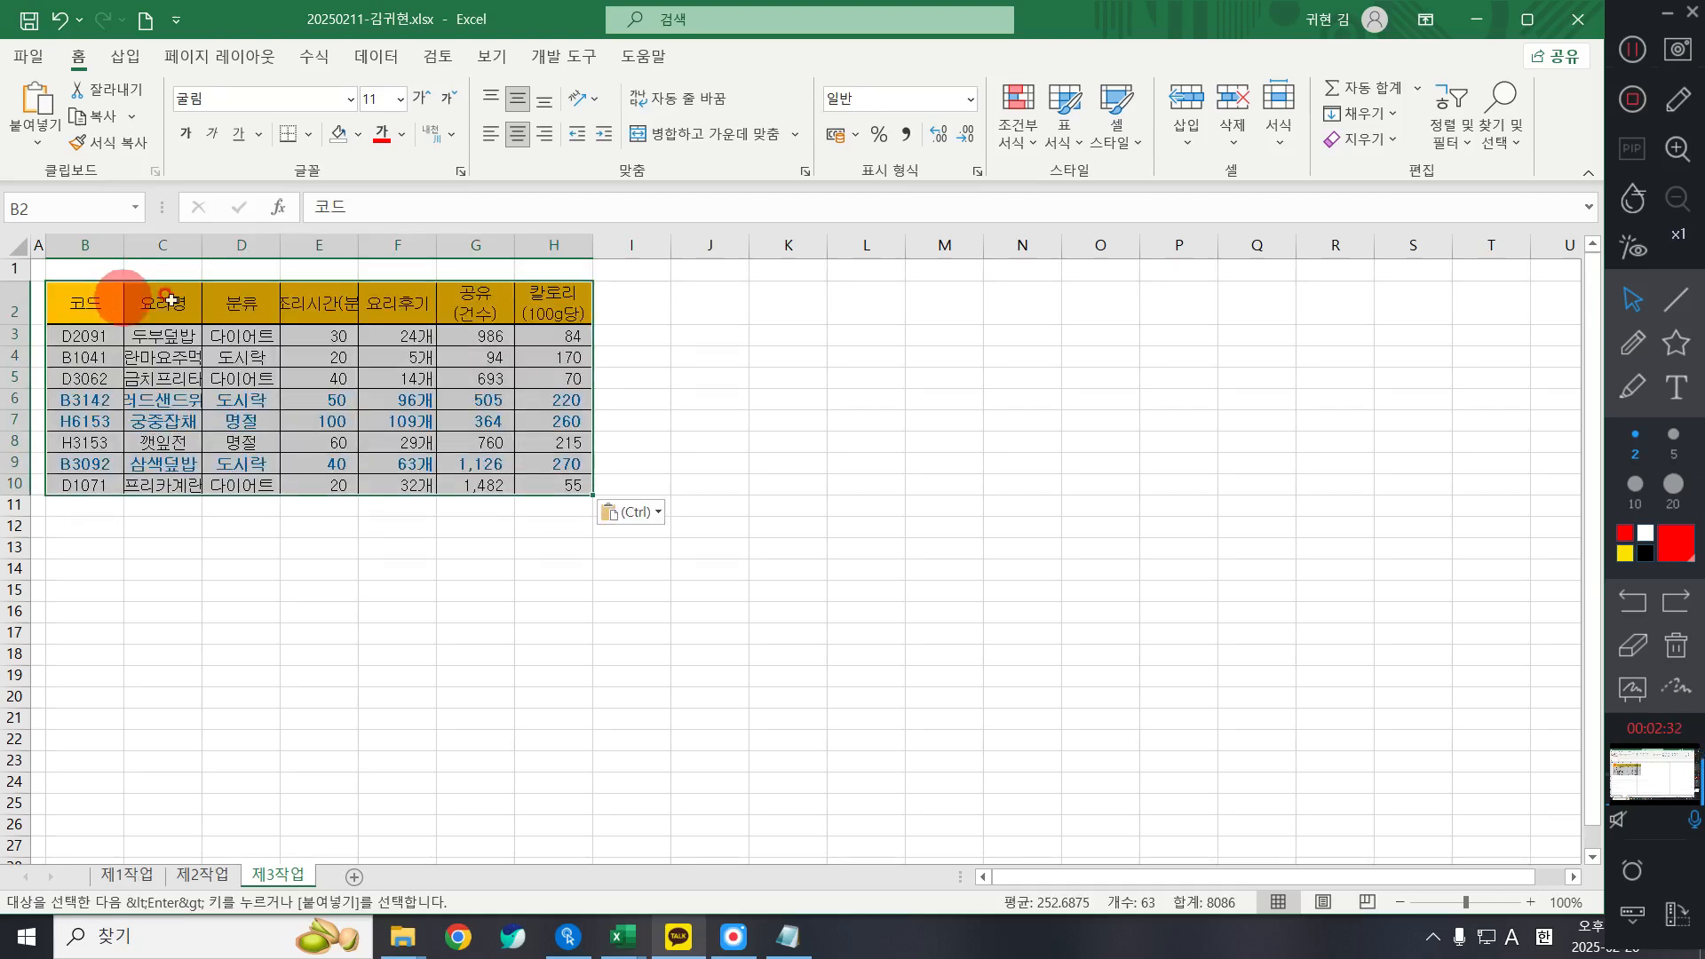
# - Apply the source column widths to the pasted table on the 제3작업 sheet
pyautogui.click(655, 513)
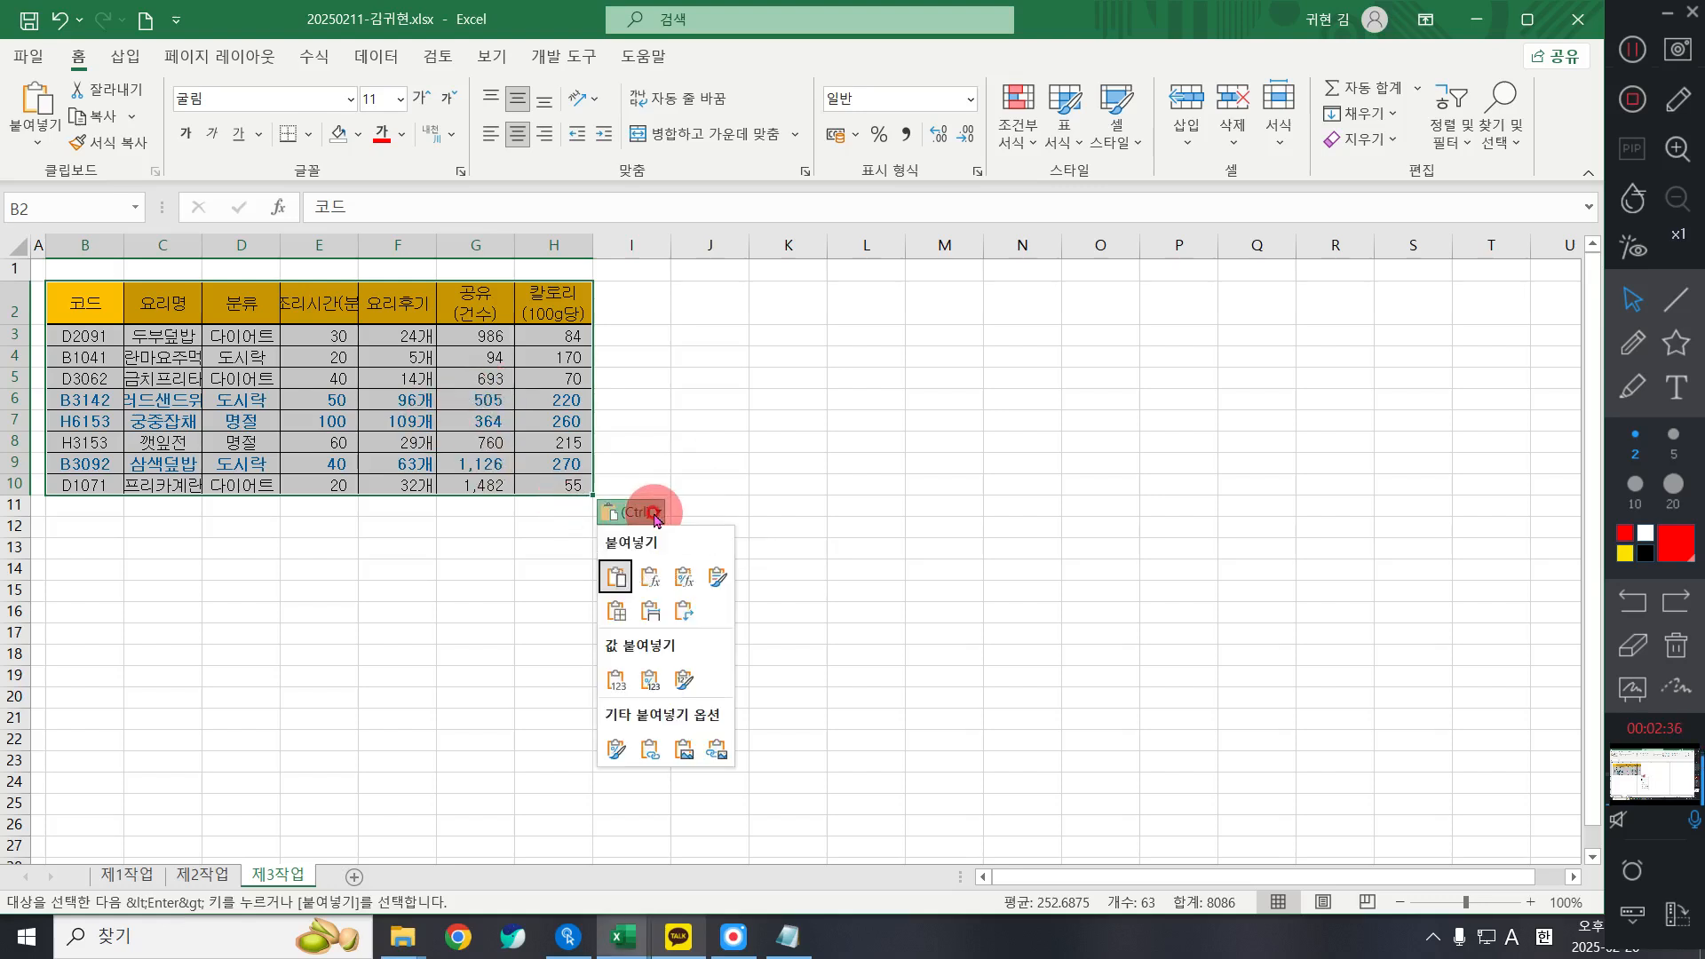
pyautogui.click(654, 513)
pyautogui.click(654, 513)
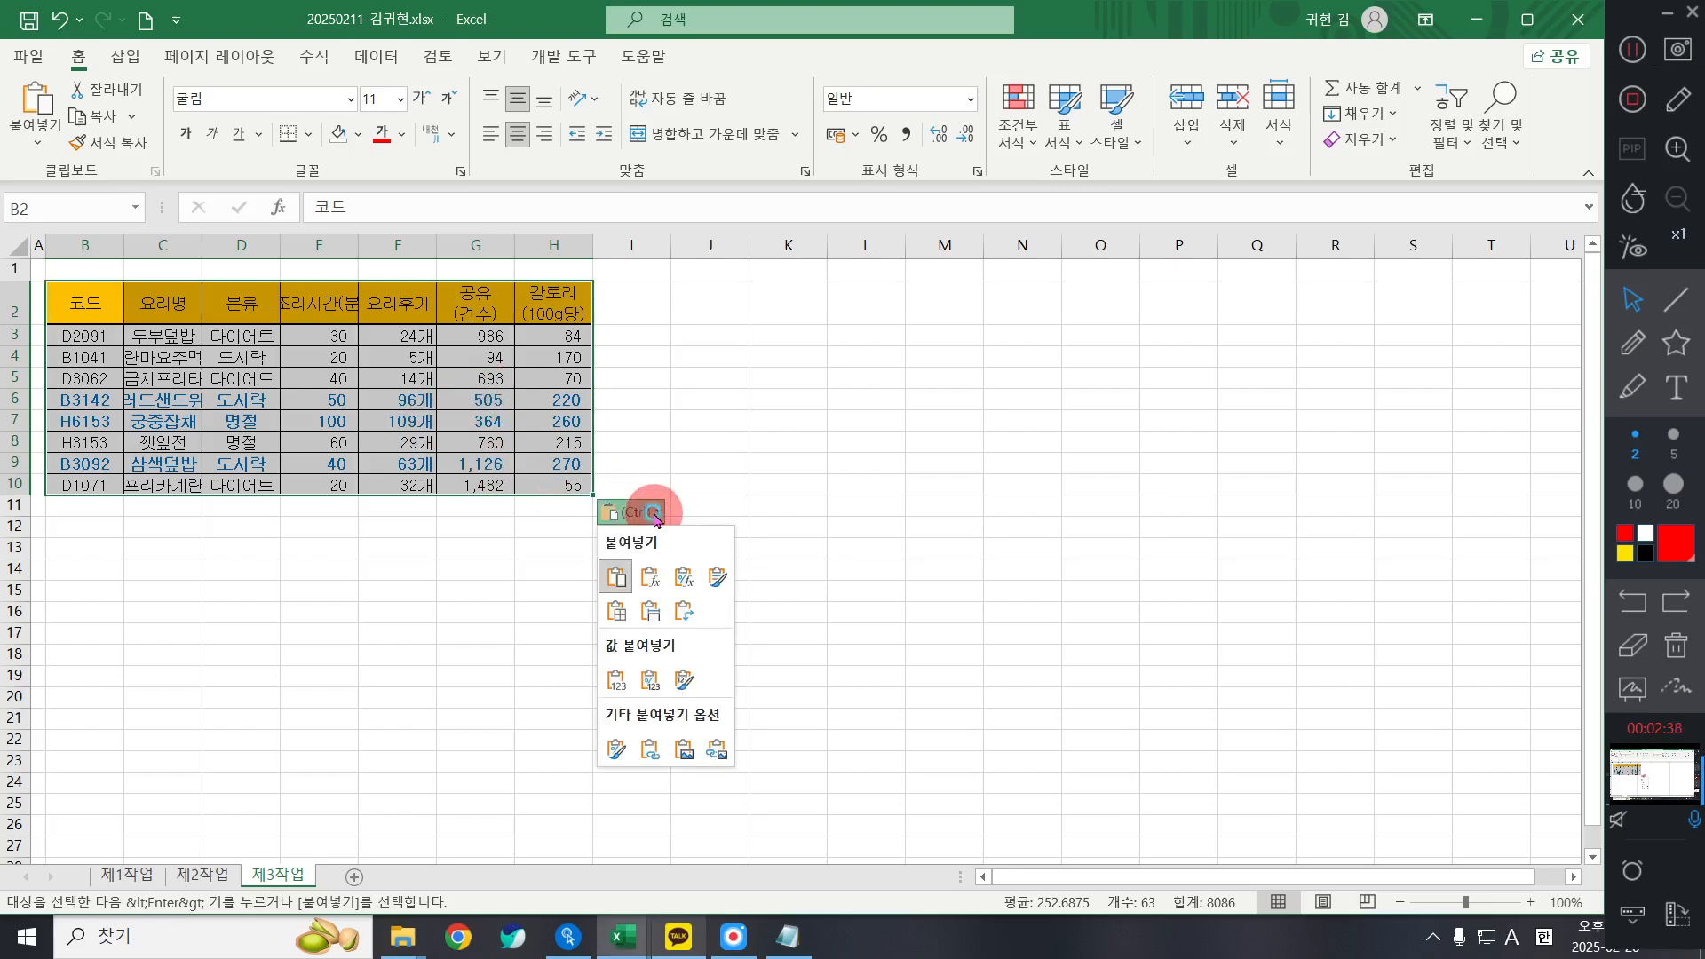
pyautogui.click(651, 611)
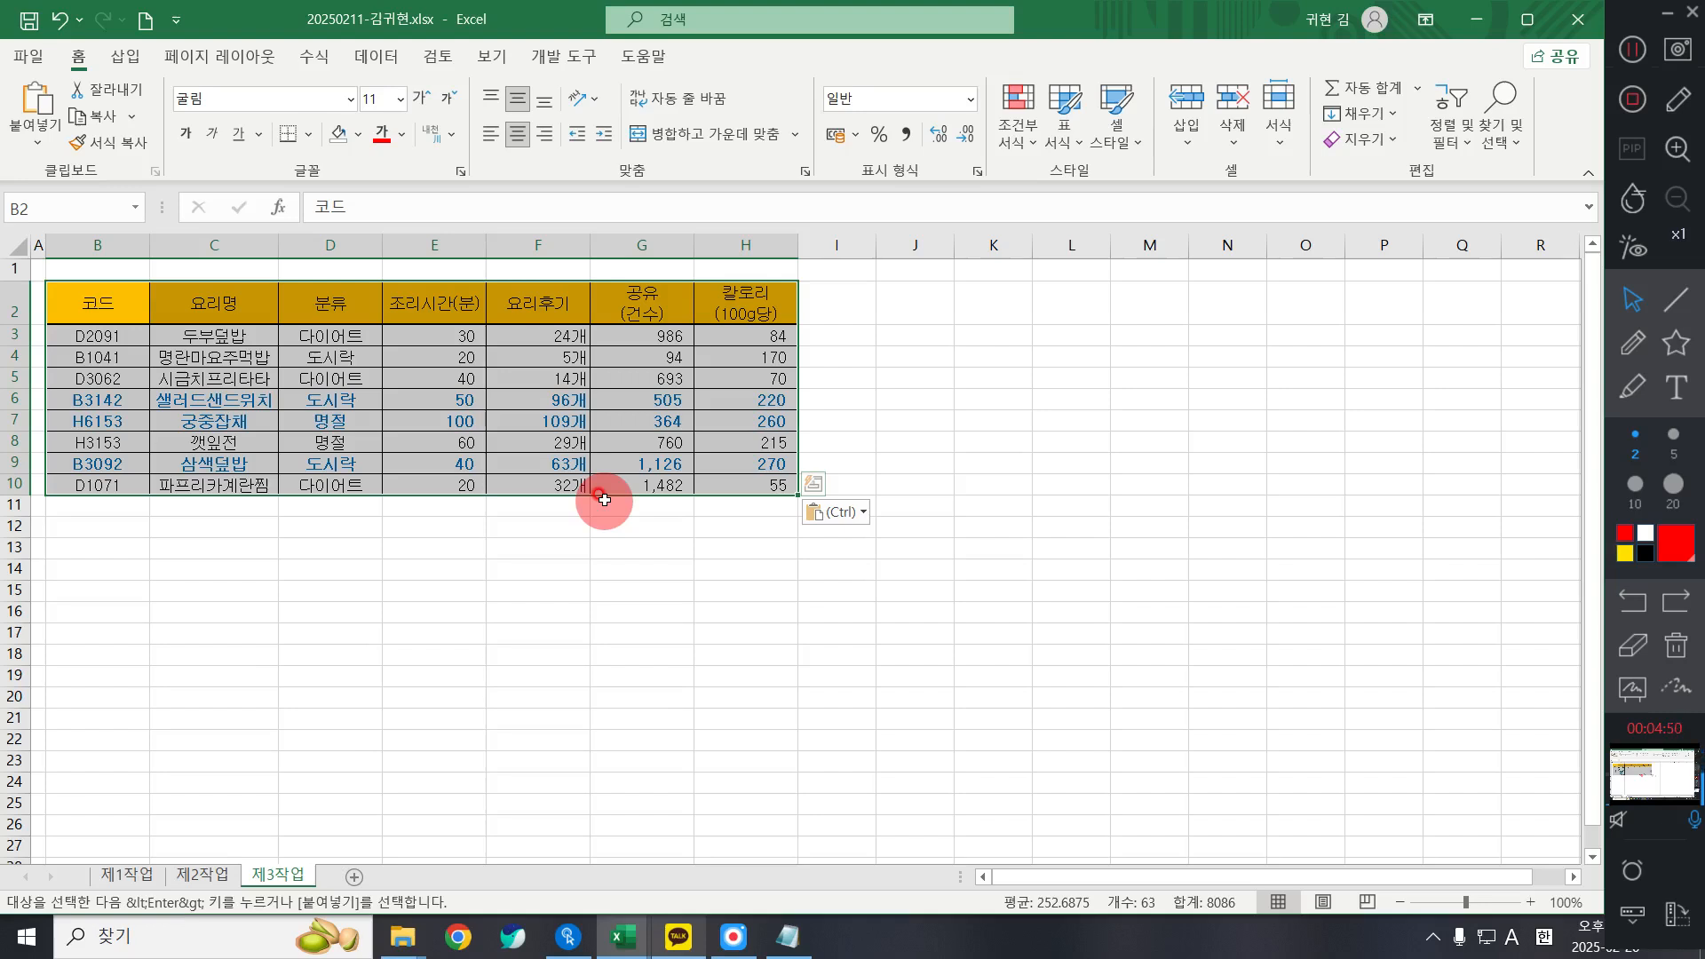
pyautogui.click(1676, 300)
pyautogui.click(1630, 446)
pyautogui.click(1679, 485)
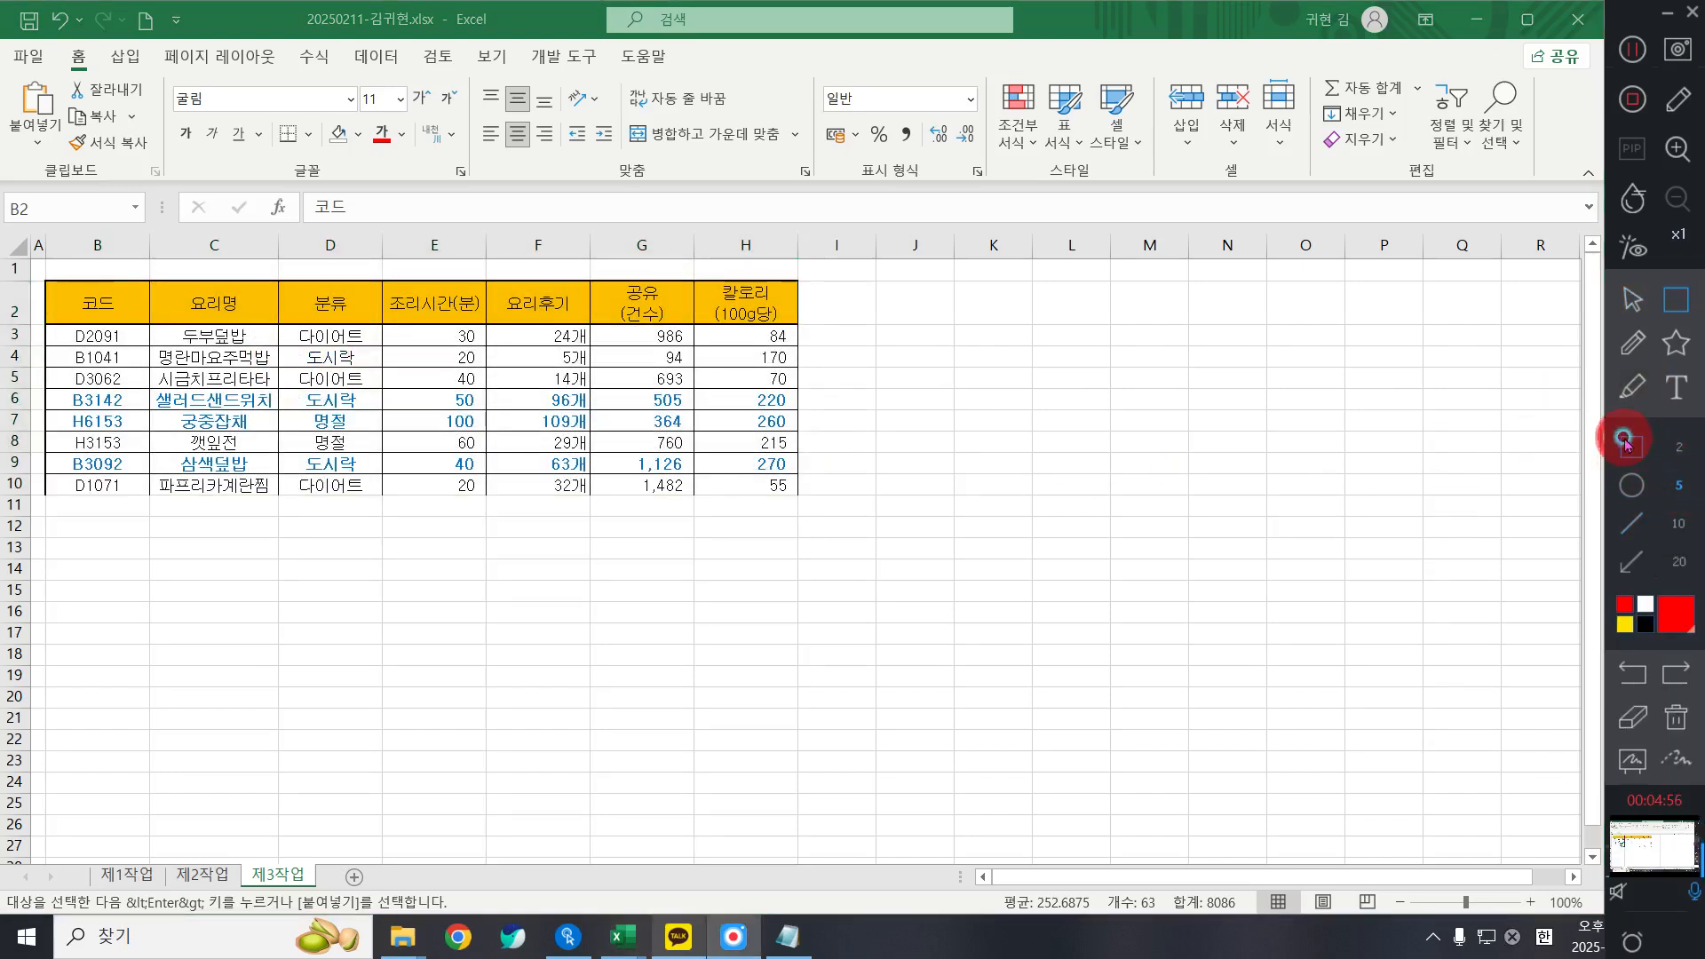
pyautogui.click(412, 356)
pyautogui.moveTo(315, 333); pyautogui.dragTo(324, 442)
pyautogui.click(1677, 479)
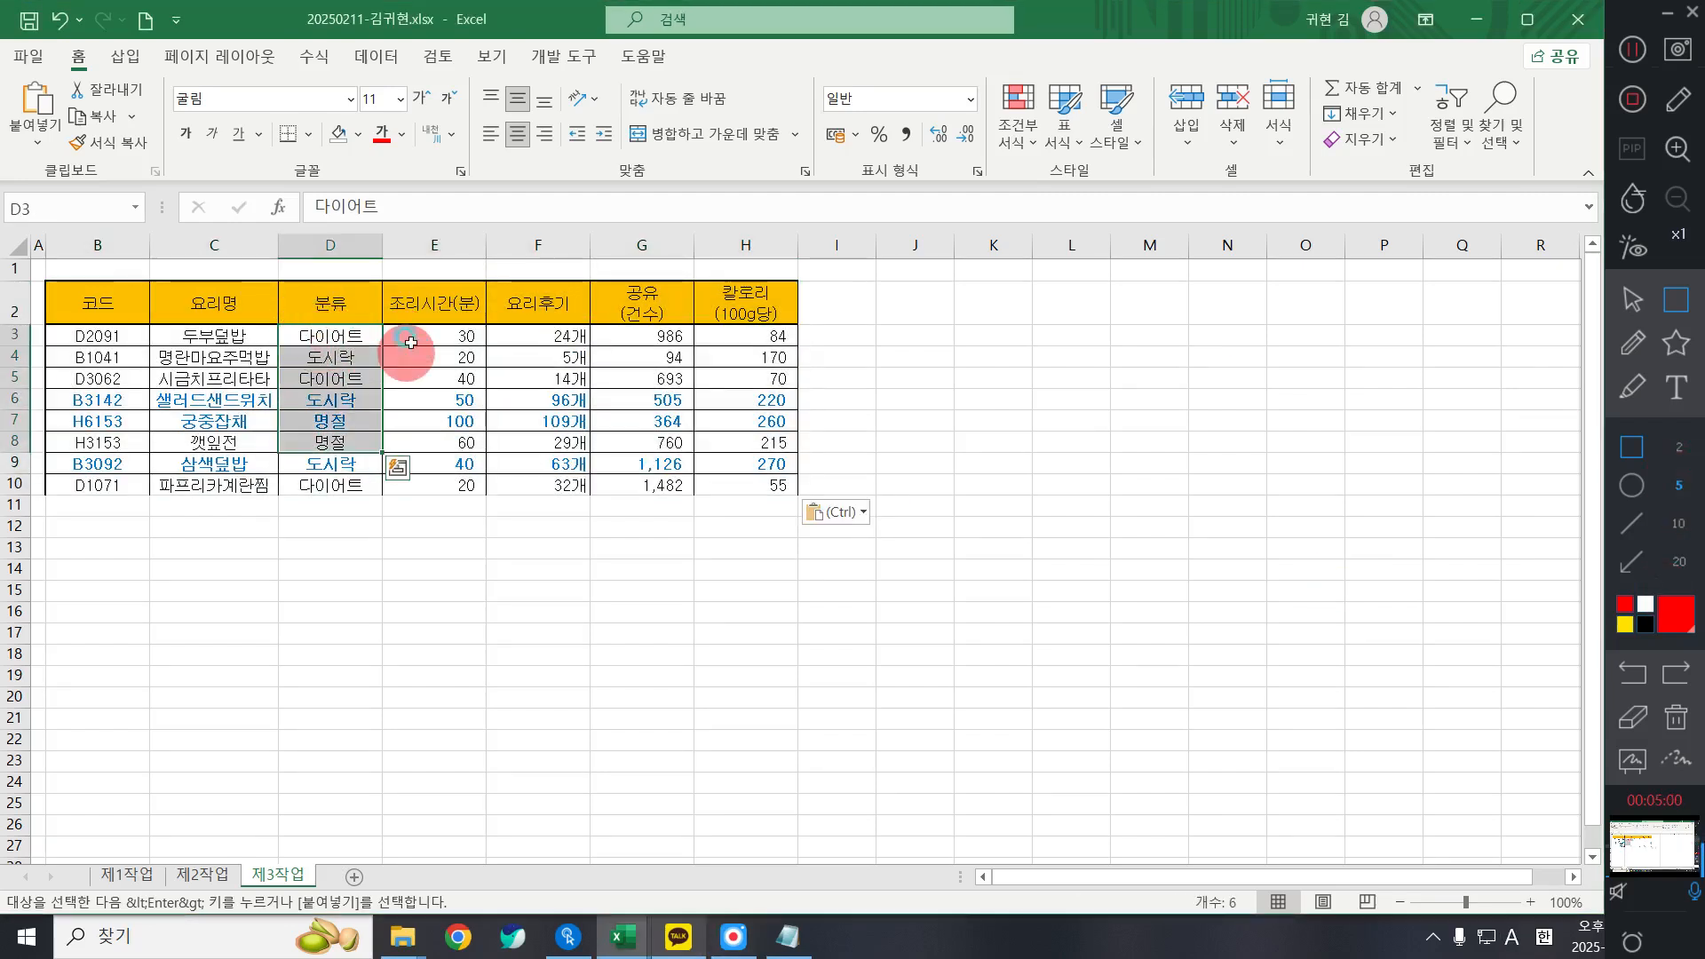
pyautogui.moveTo(345, 336); pyautogui.dragTo(316, 481)
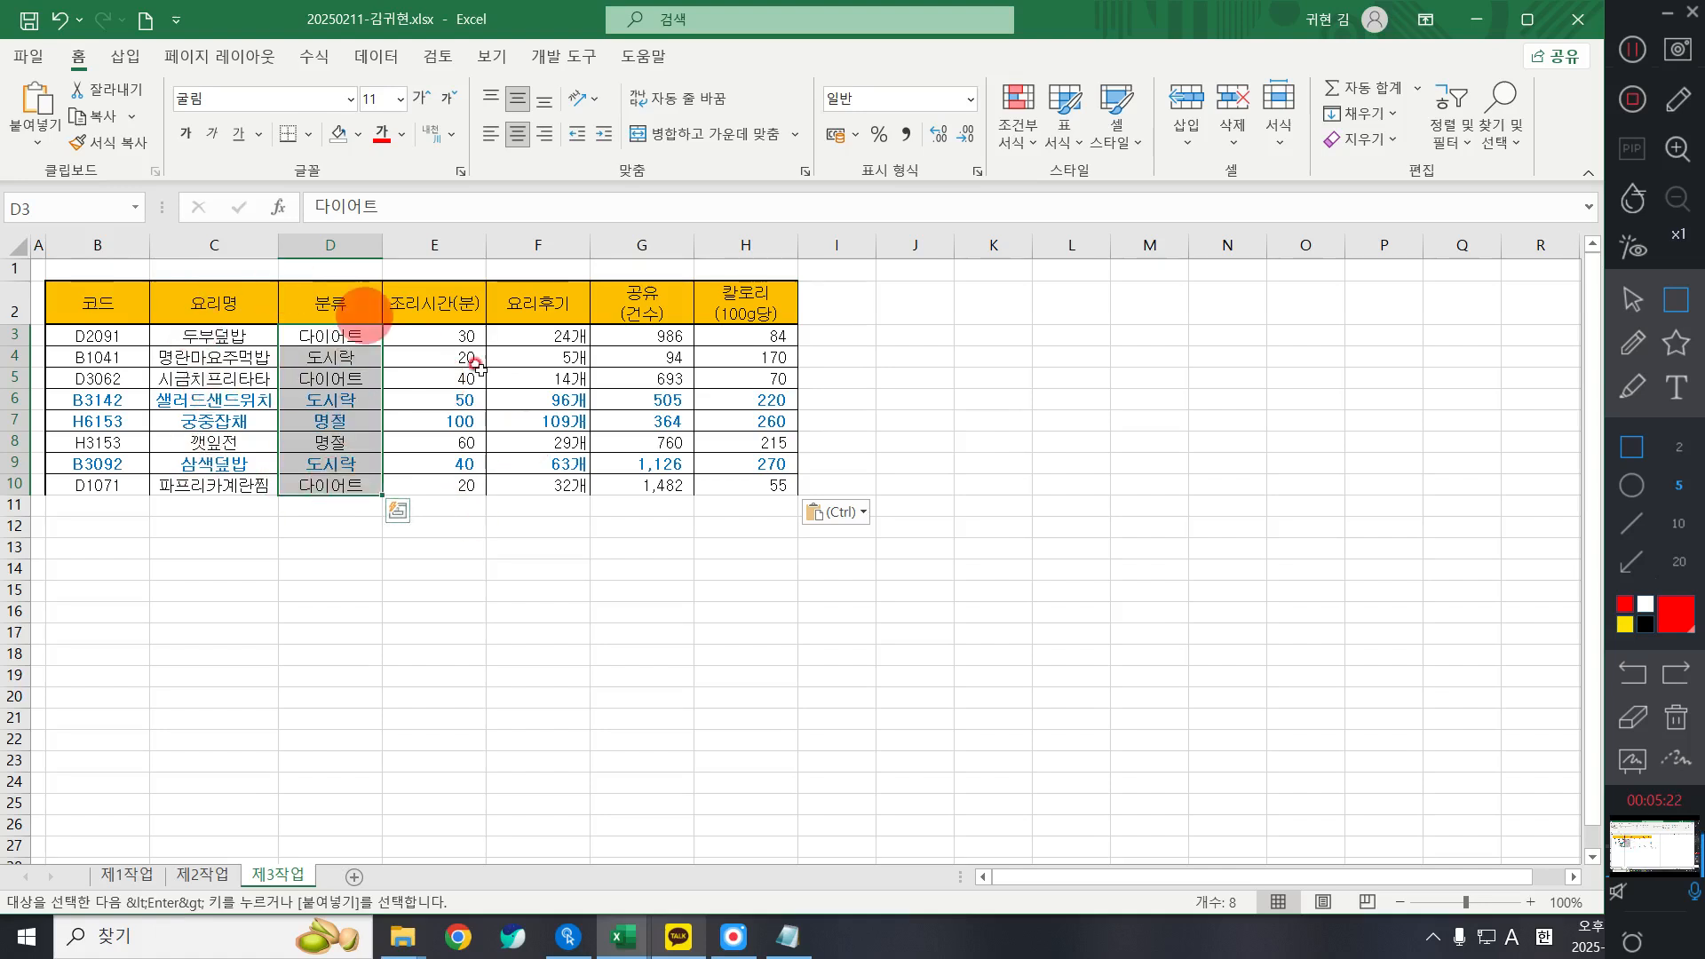
pyautogui.click(338, 377)
# - Sort the table by the 분류 column in ascending order, and re-sort it in descending order
pyautogui.click(304, 296)
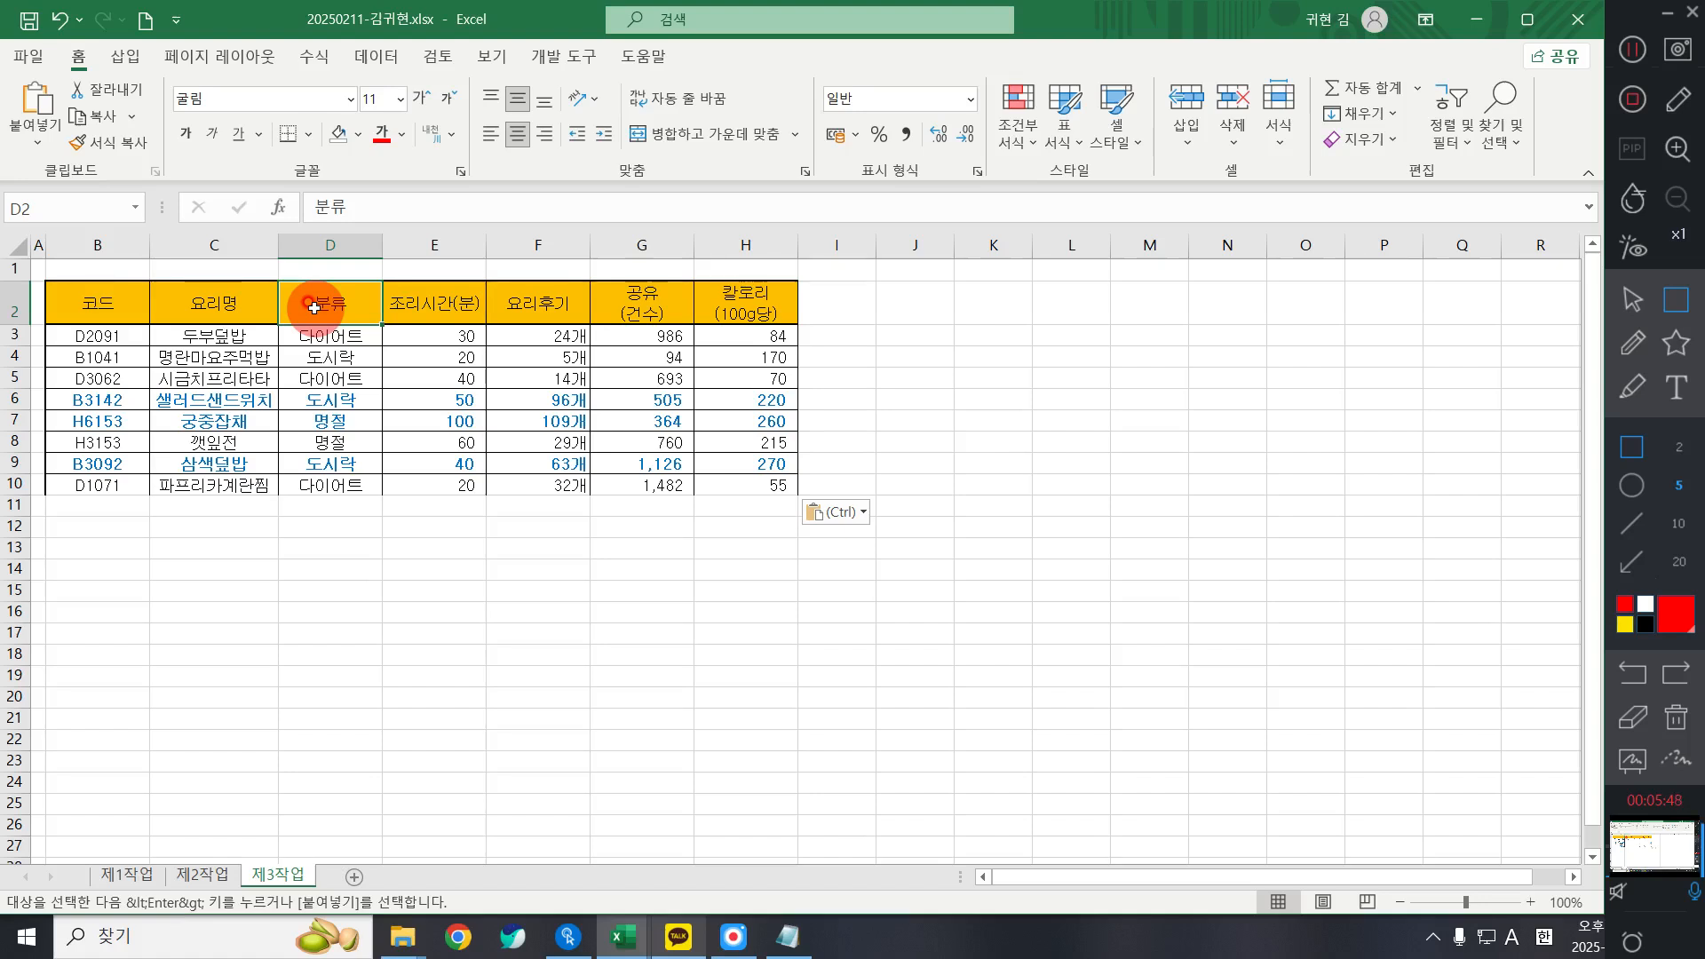
pyautogui.click(377, 53)
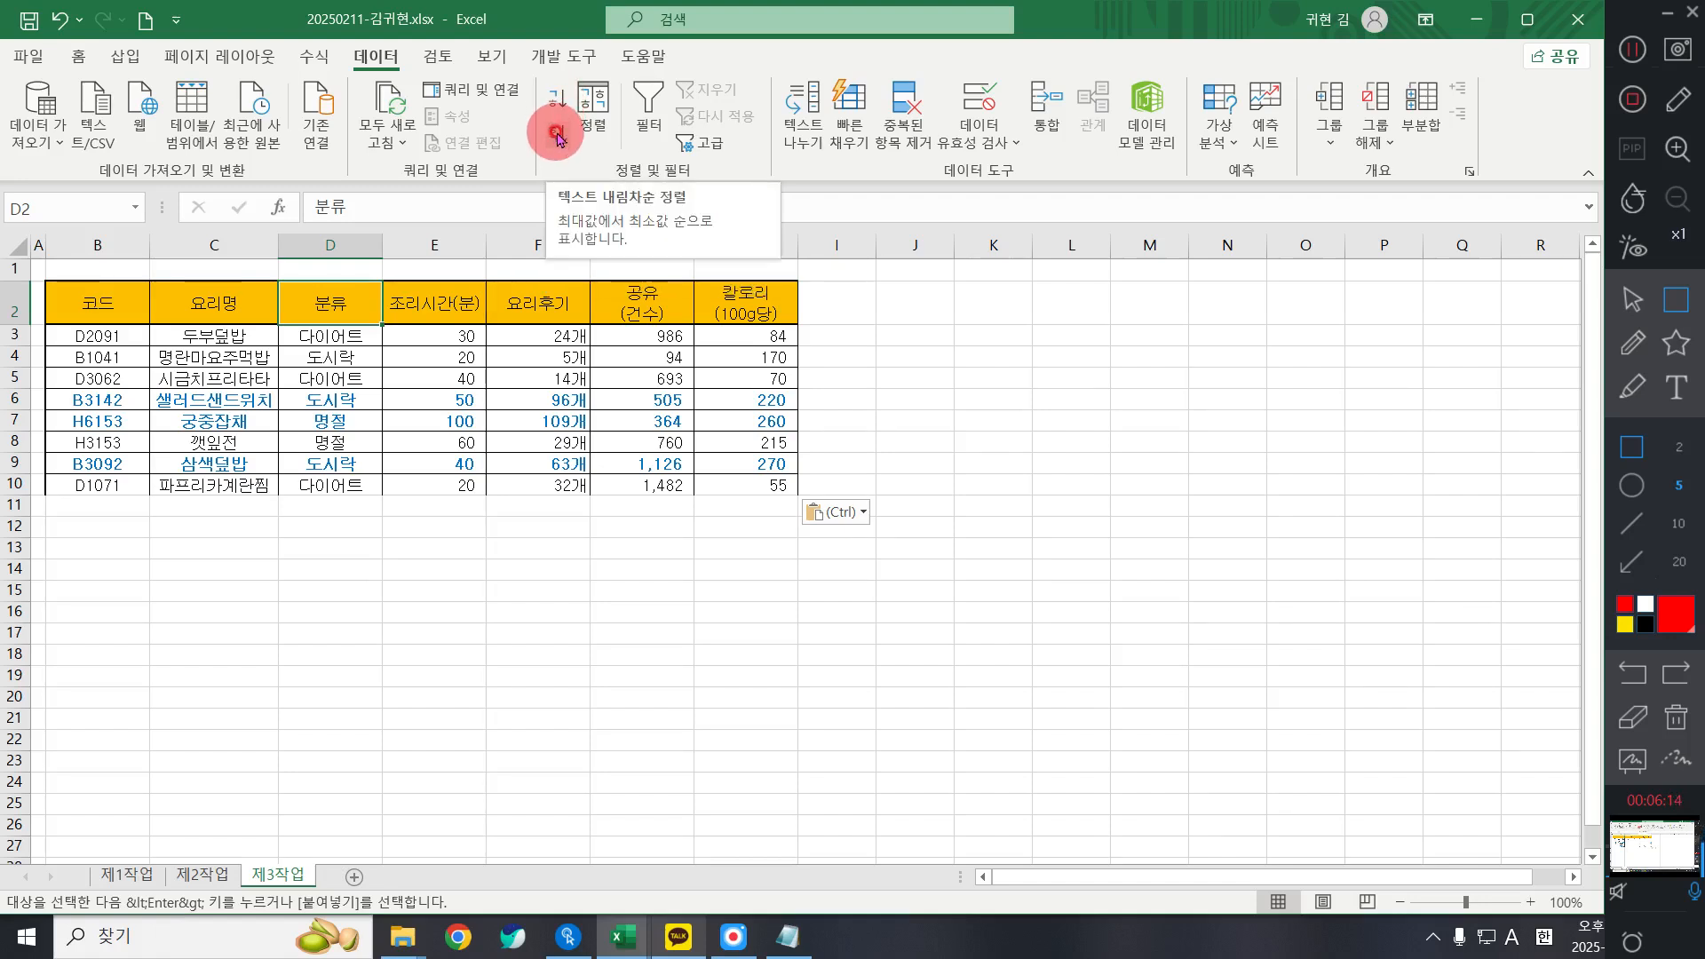
pyautogui.click(553, 102)
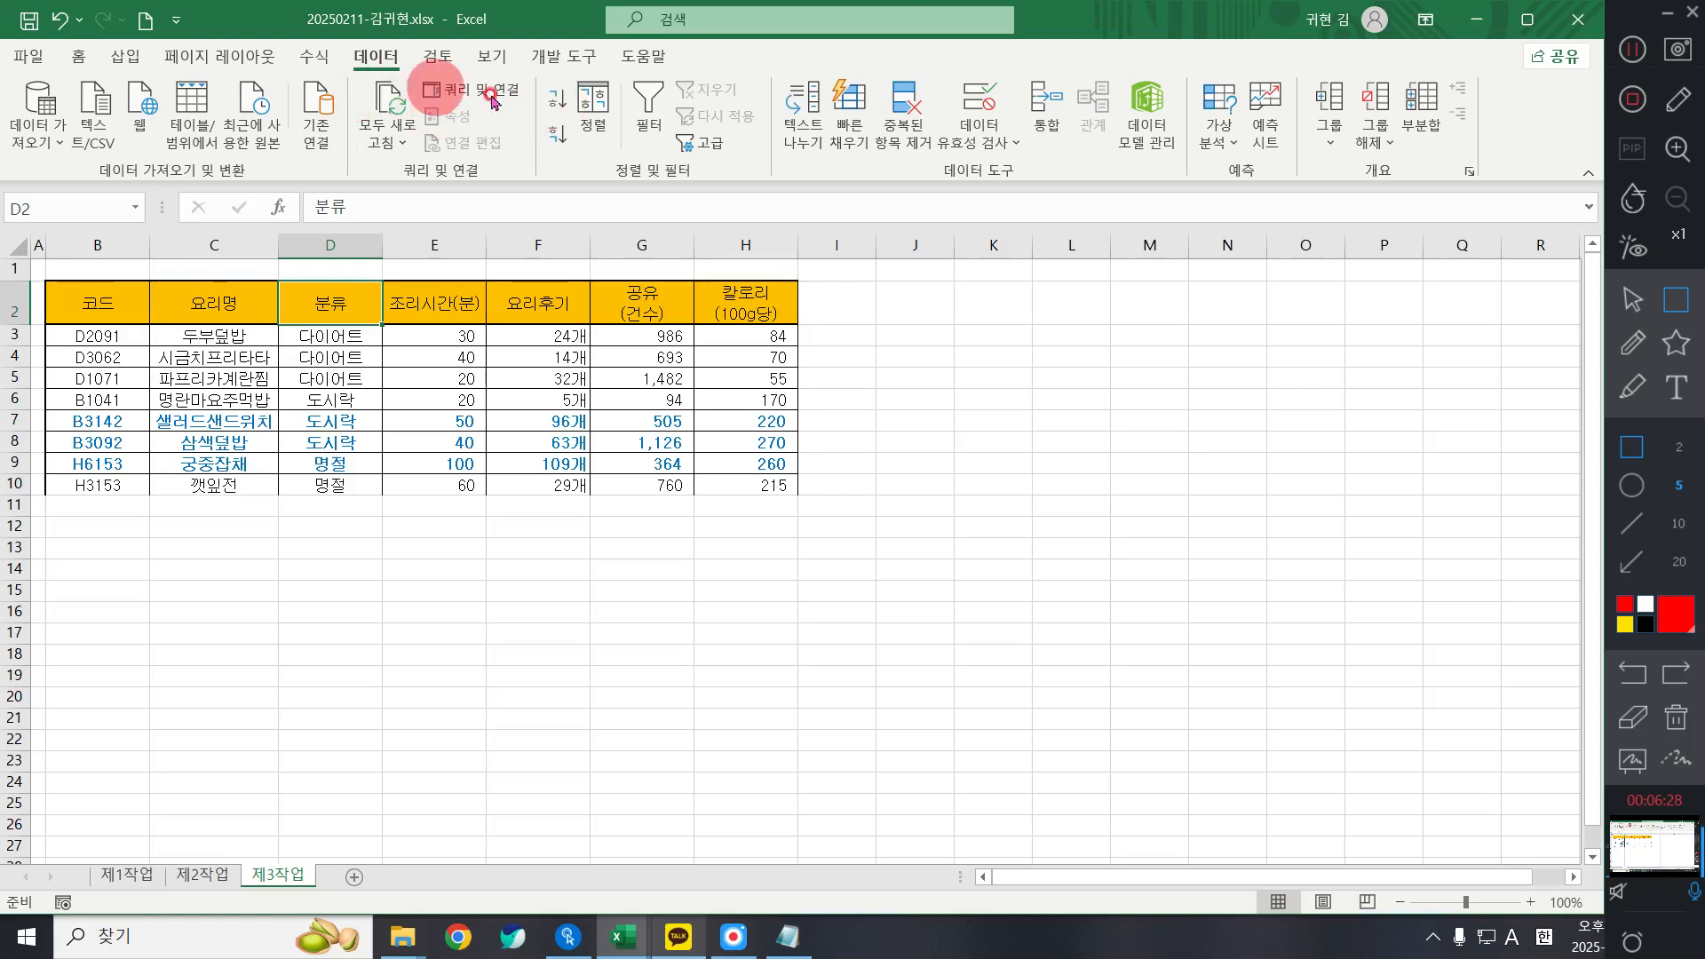
pyautogui.click(557, 134)
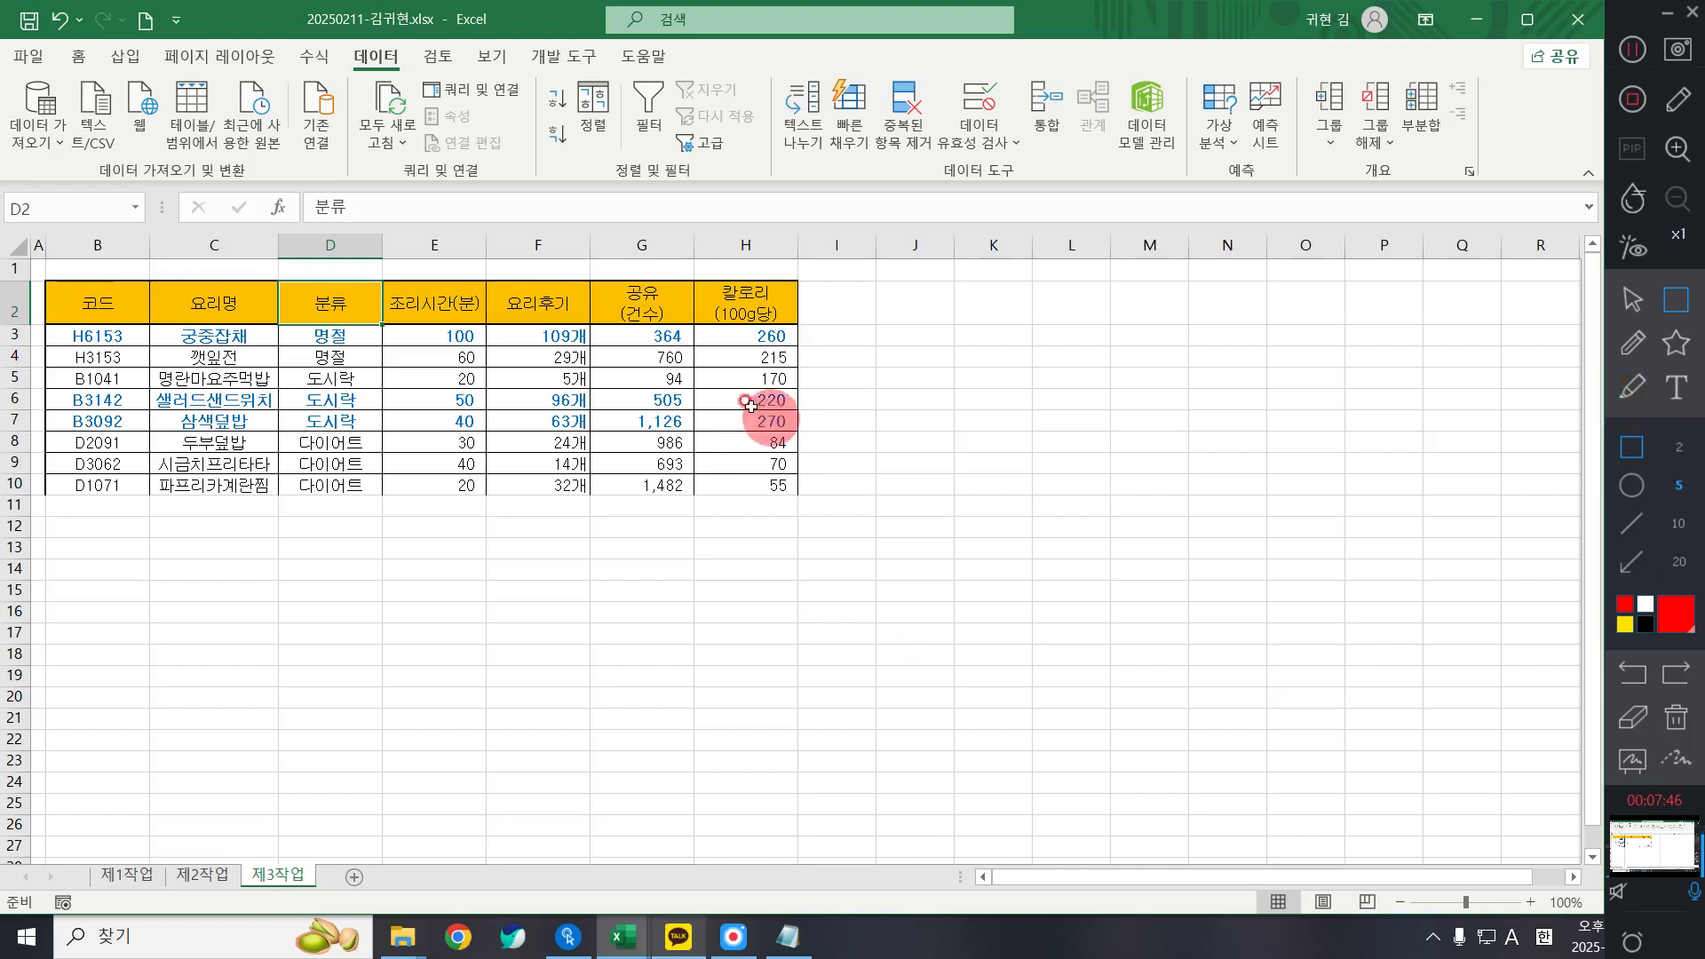
# - Start a subtotal for the table, grouped by 분류 and using the 개수 function
pyautogui.click(1425, 126)
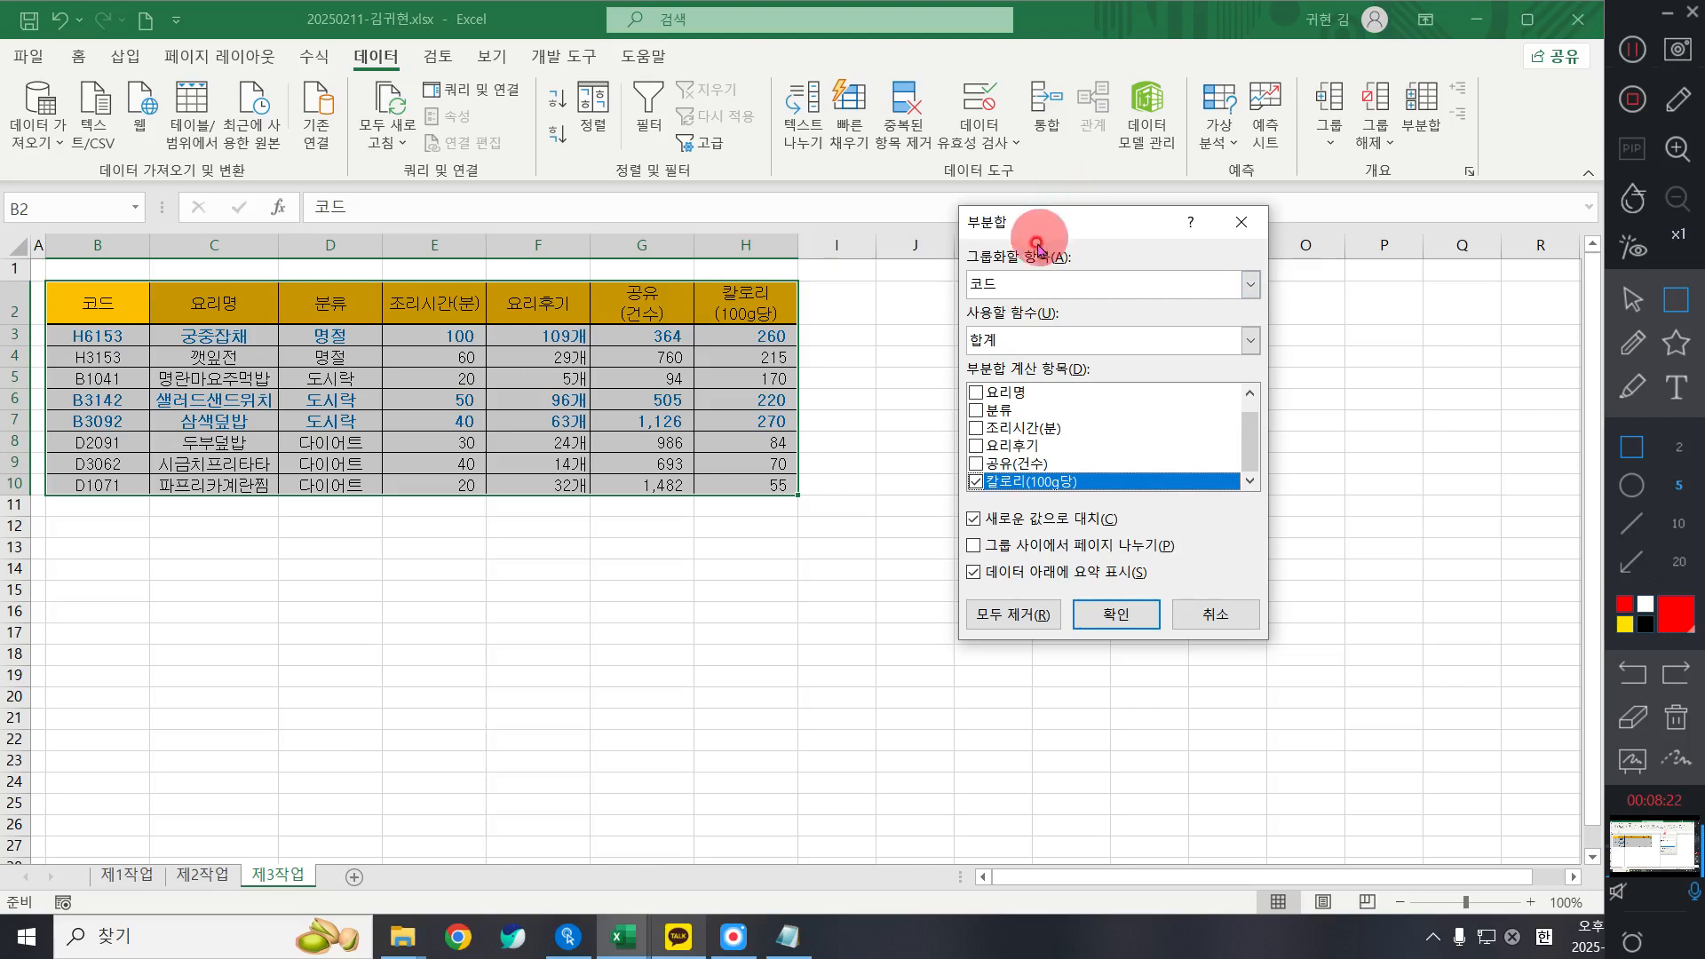
pyautogui.click(1004, 286)
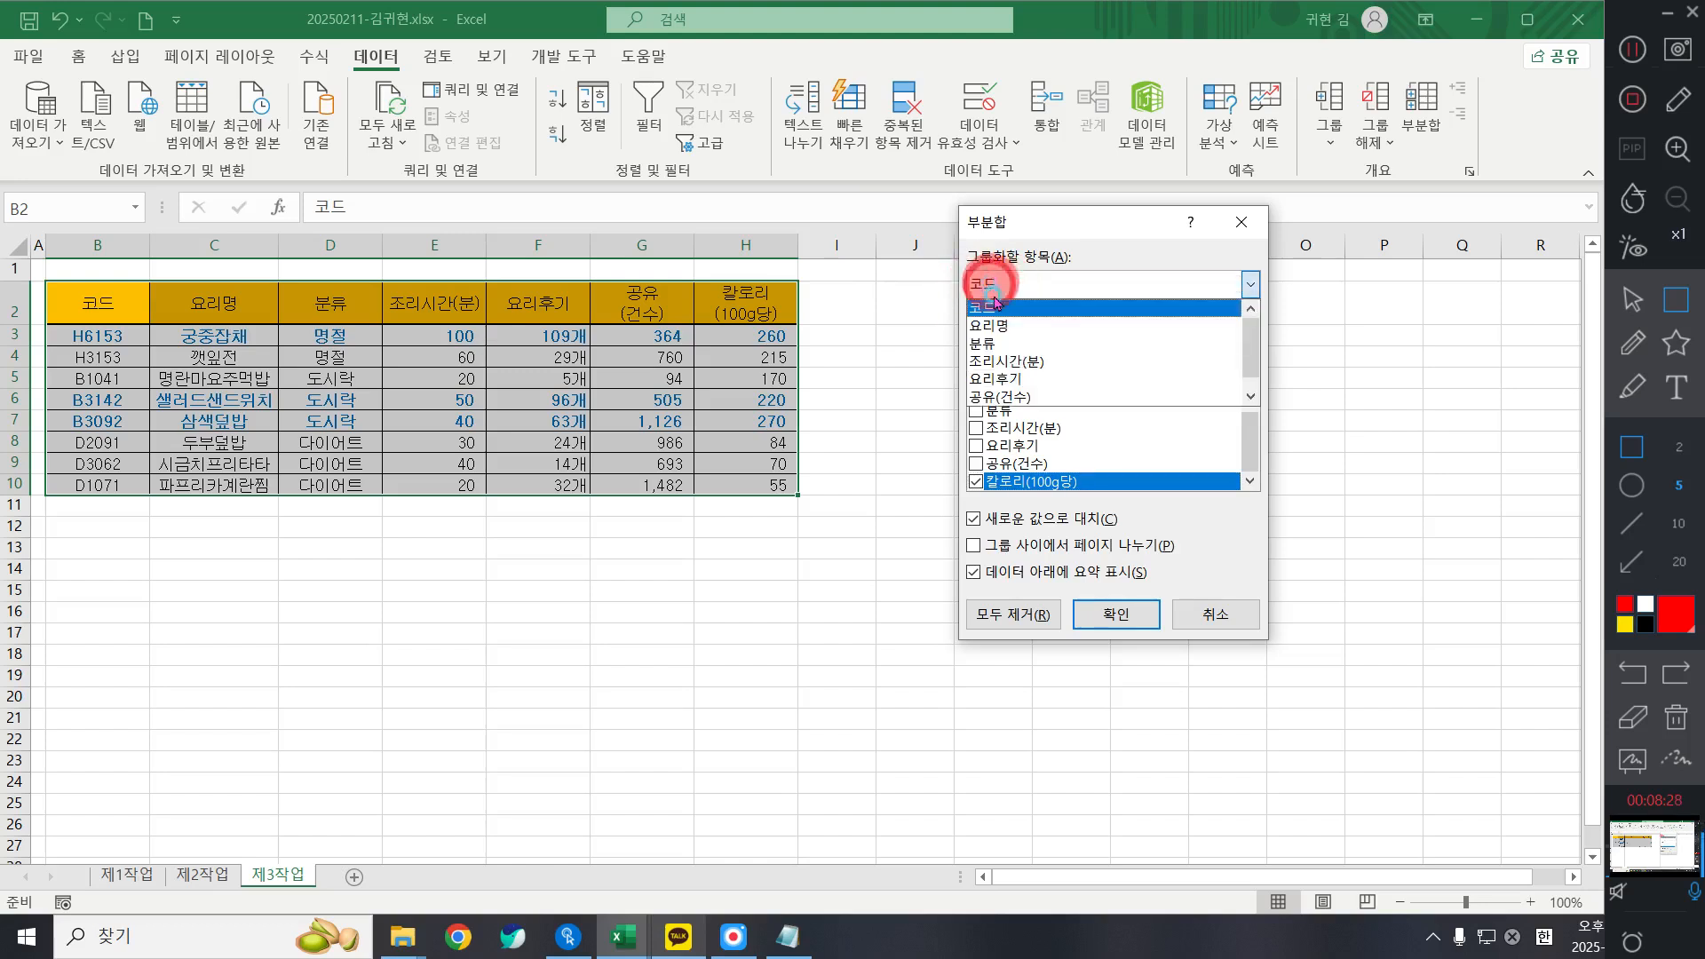
pyautogui.click(1000, 344)
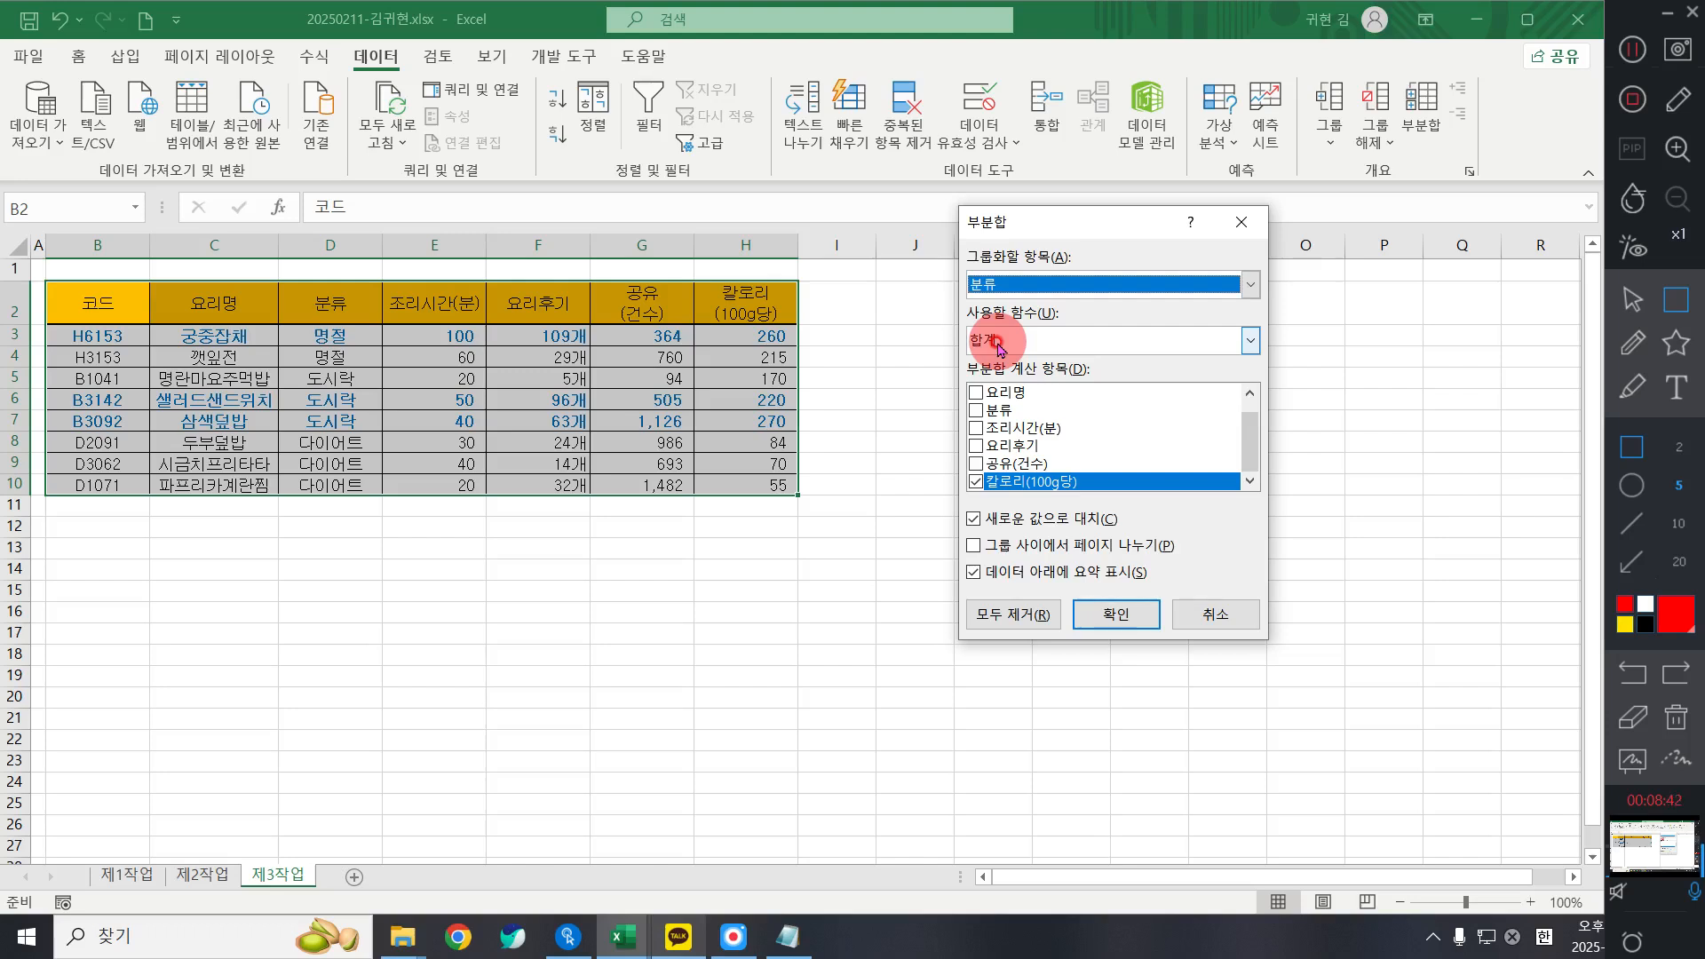
pyautogui.click(1046, 342)
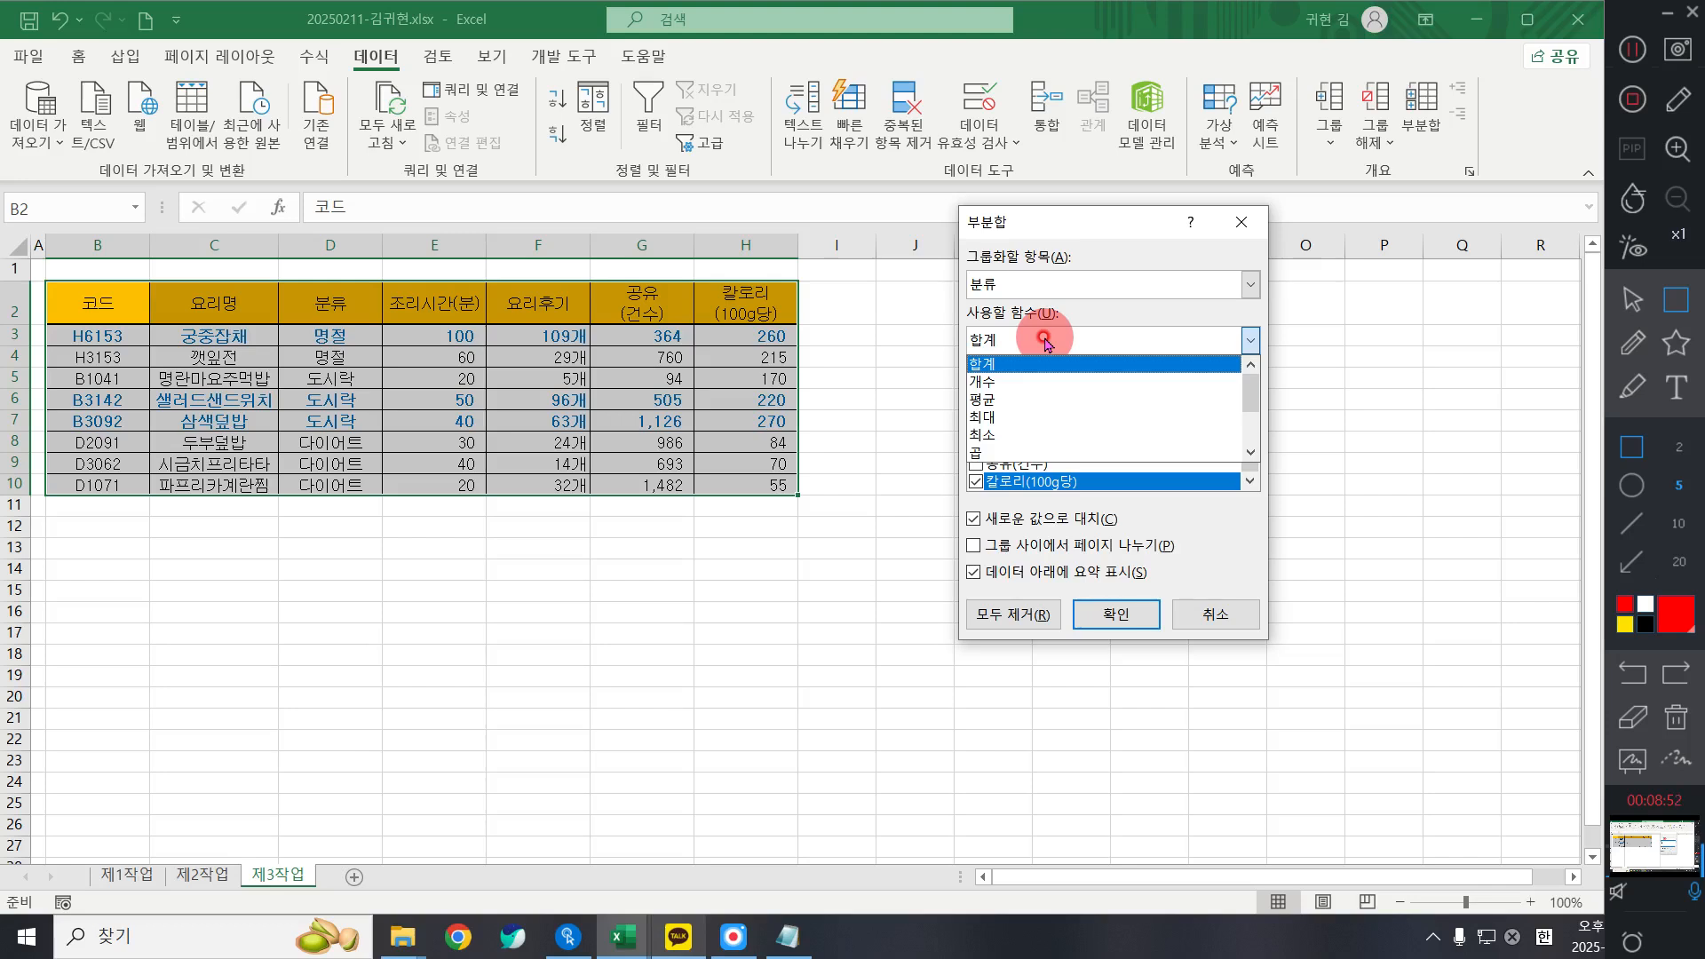
pyautogui.click(1019, 383)
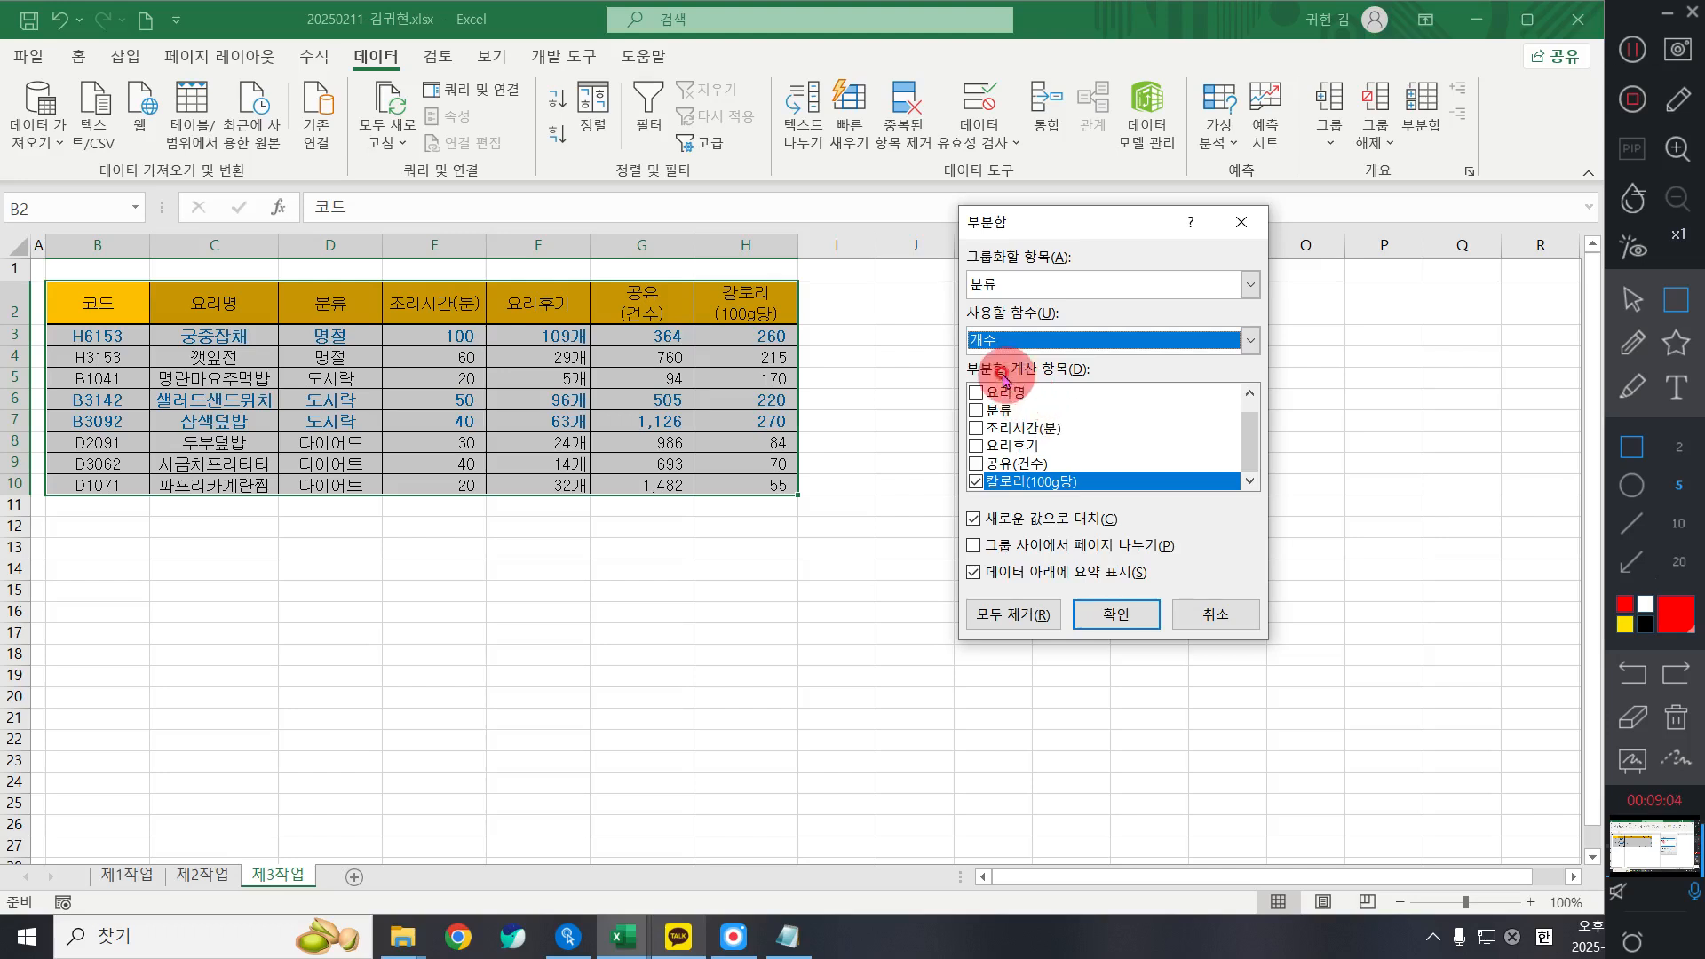
# - Make 요리명 the only calculated item by deselecting 칼로리(100g당), apply the subtotal and close the screen magnifier
pyautogui.click(977, 490)
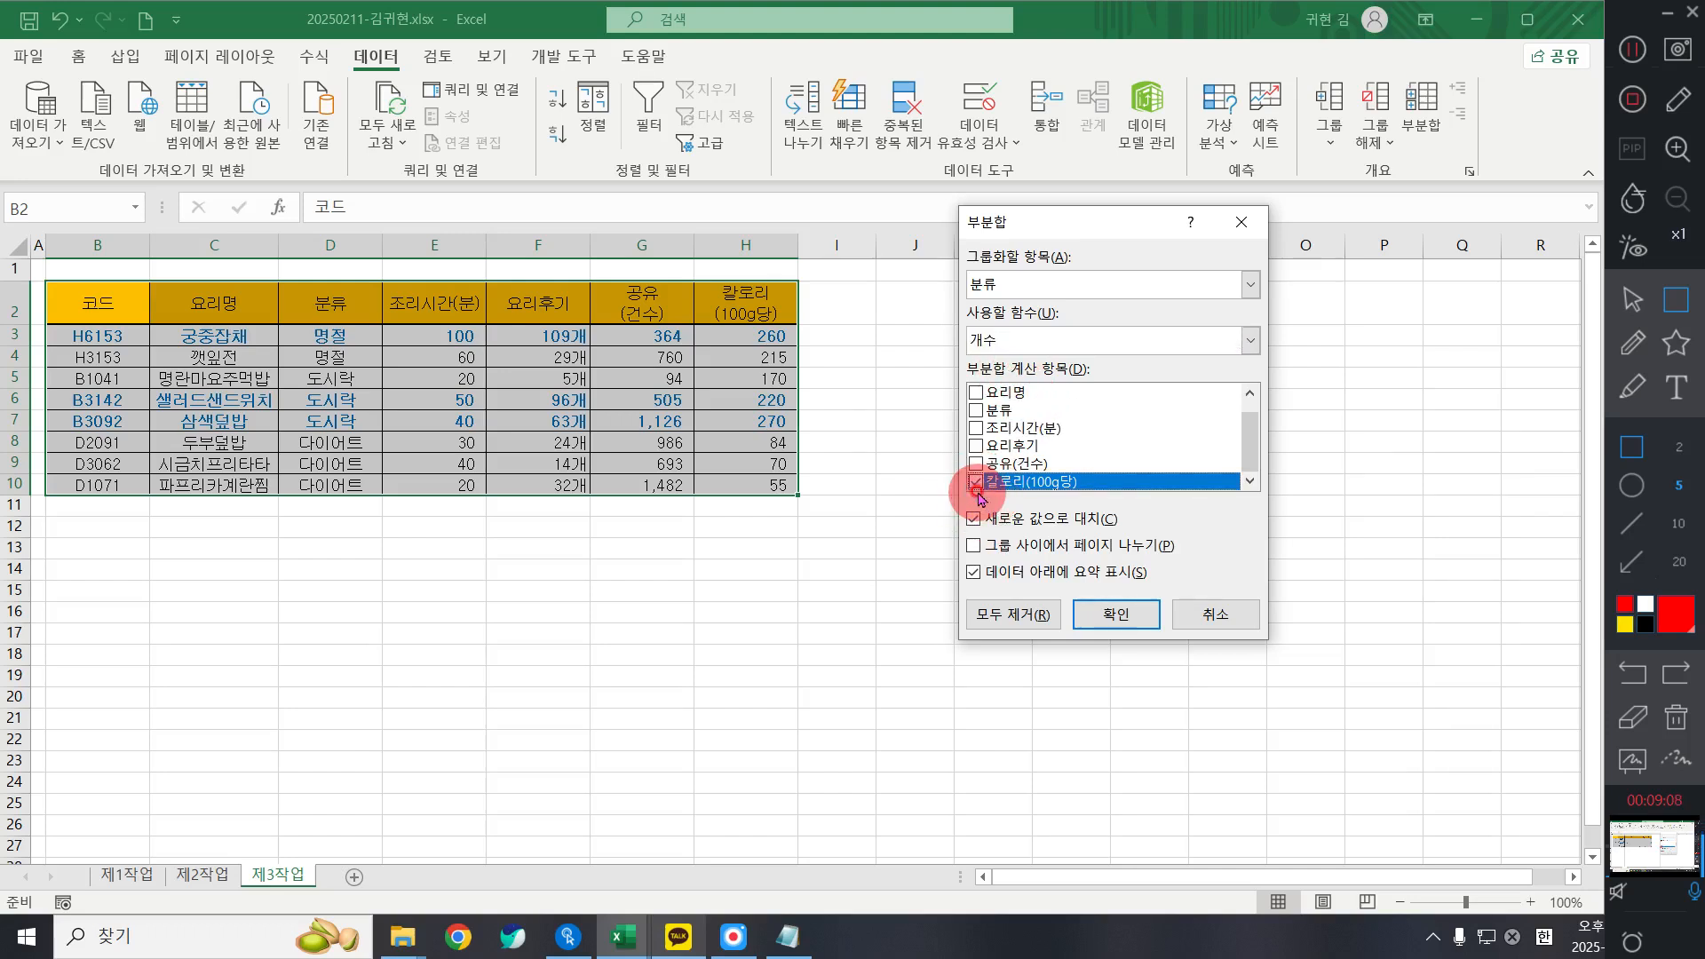
pyautogui.click(975, 485)
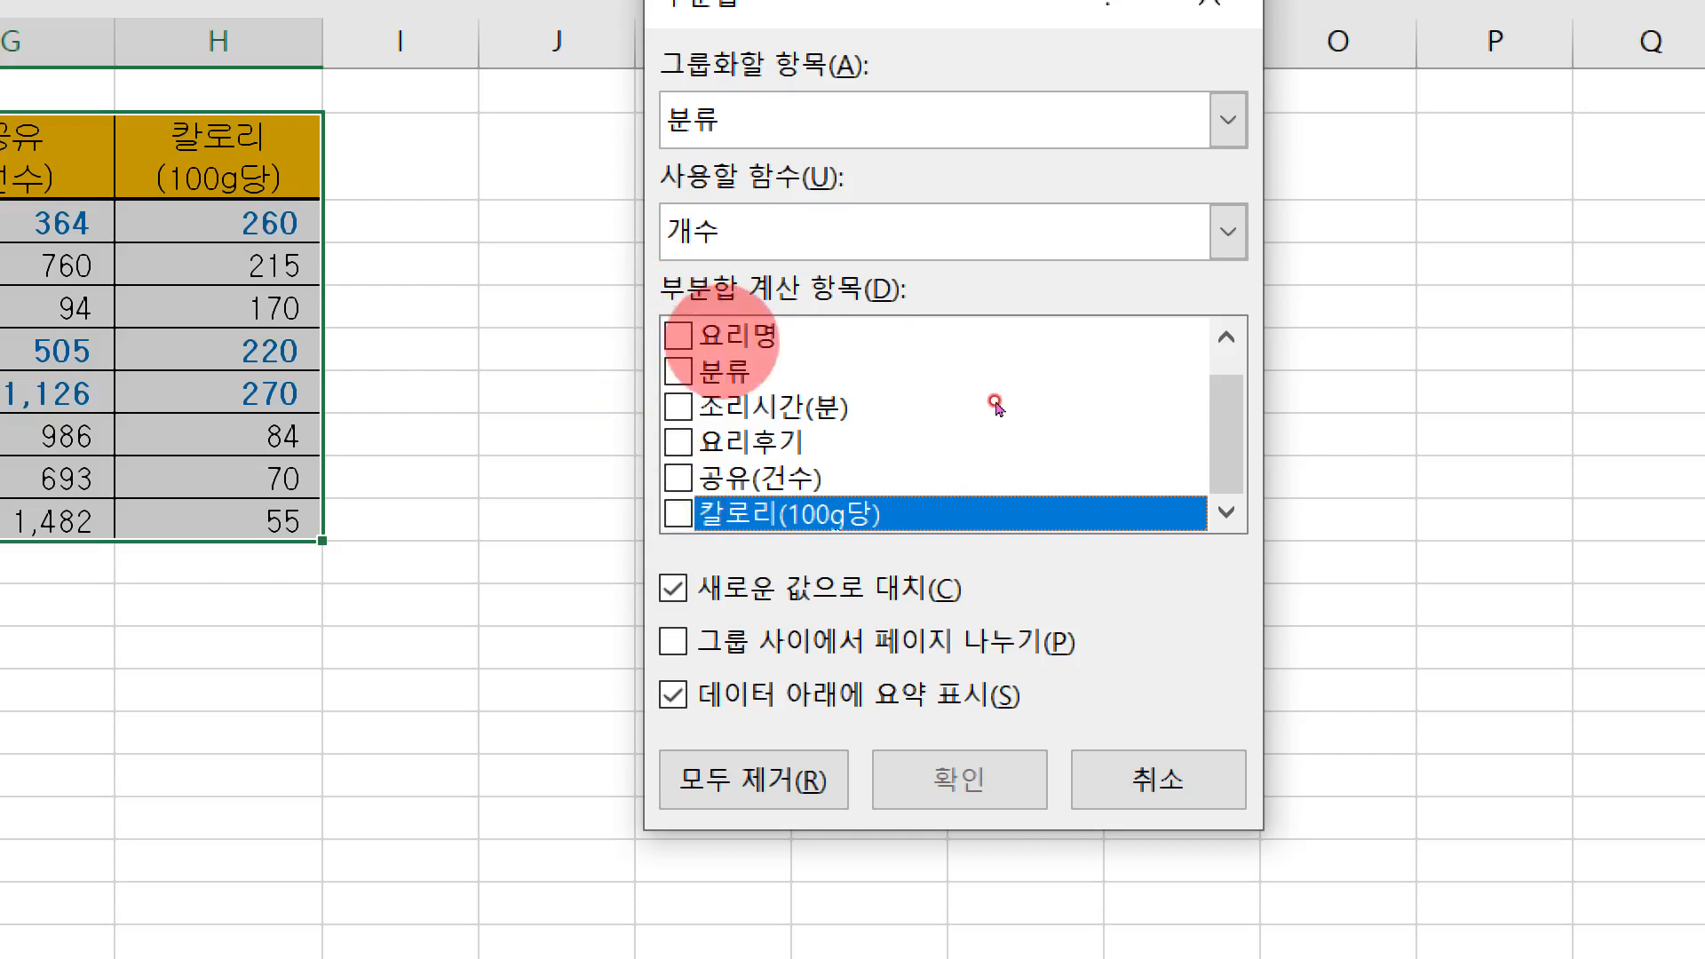
pyautogui.click(677, 371)
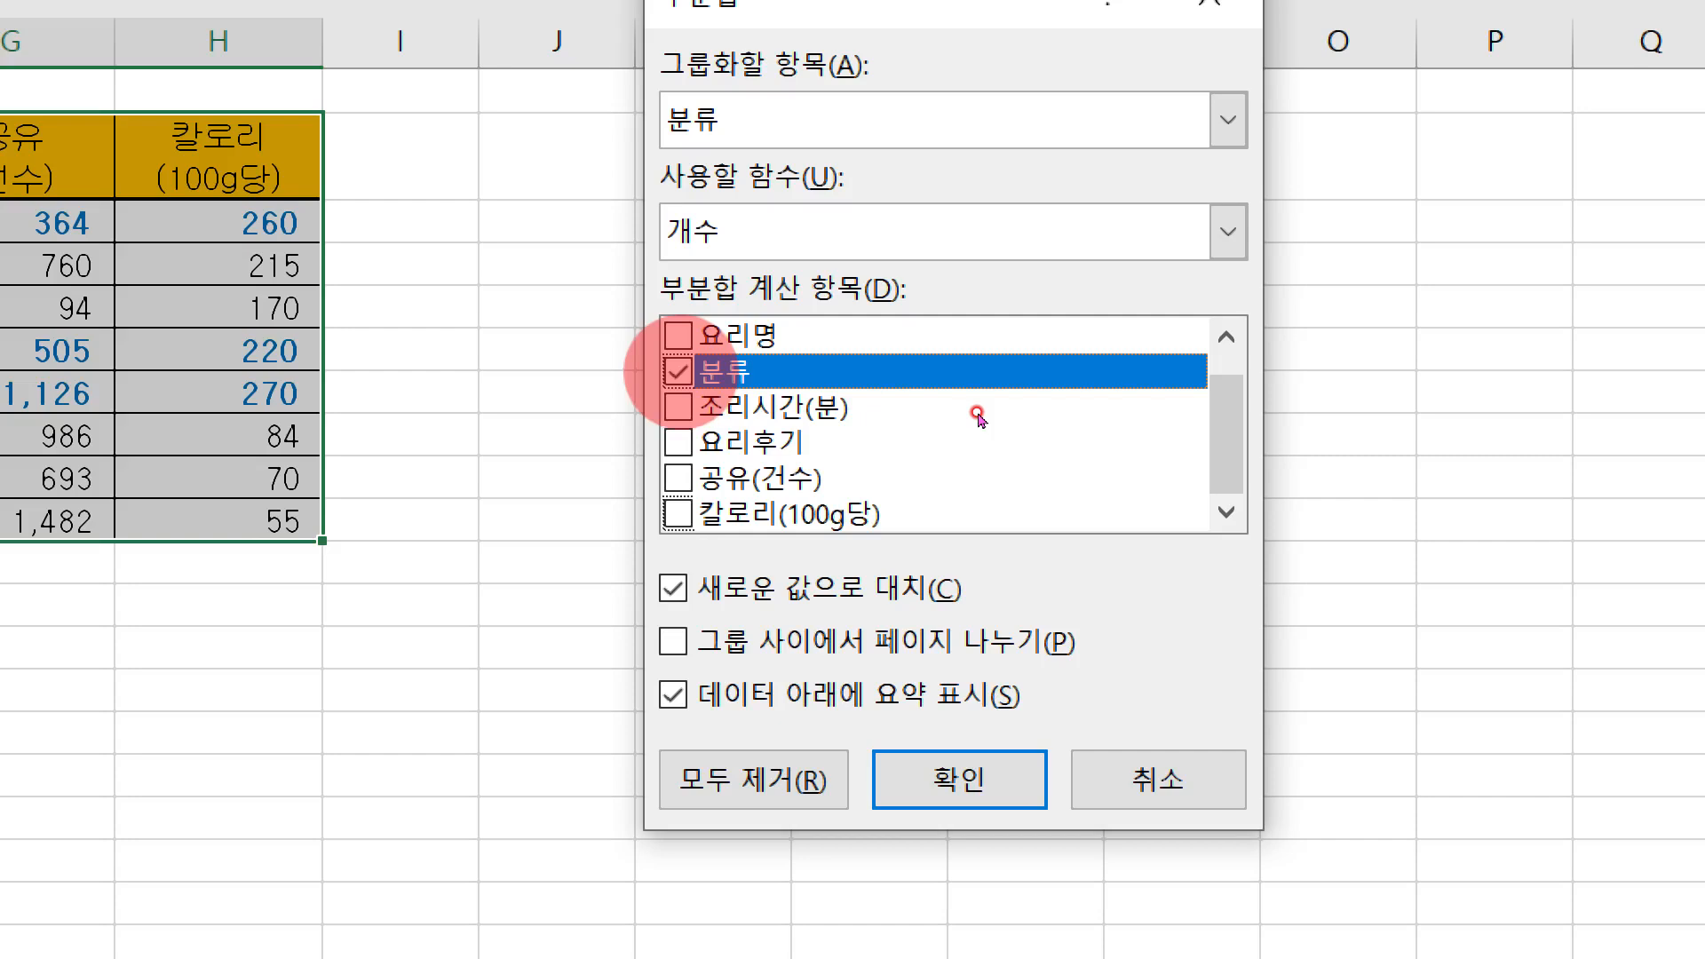
pyautogui.press('space')
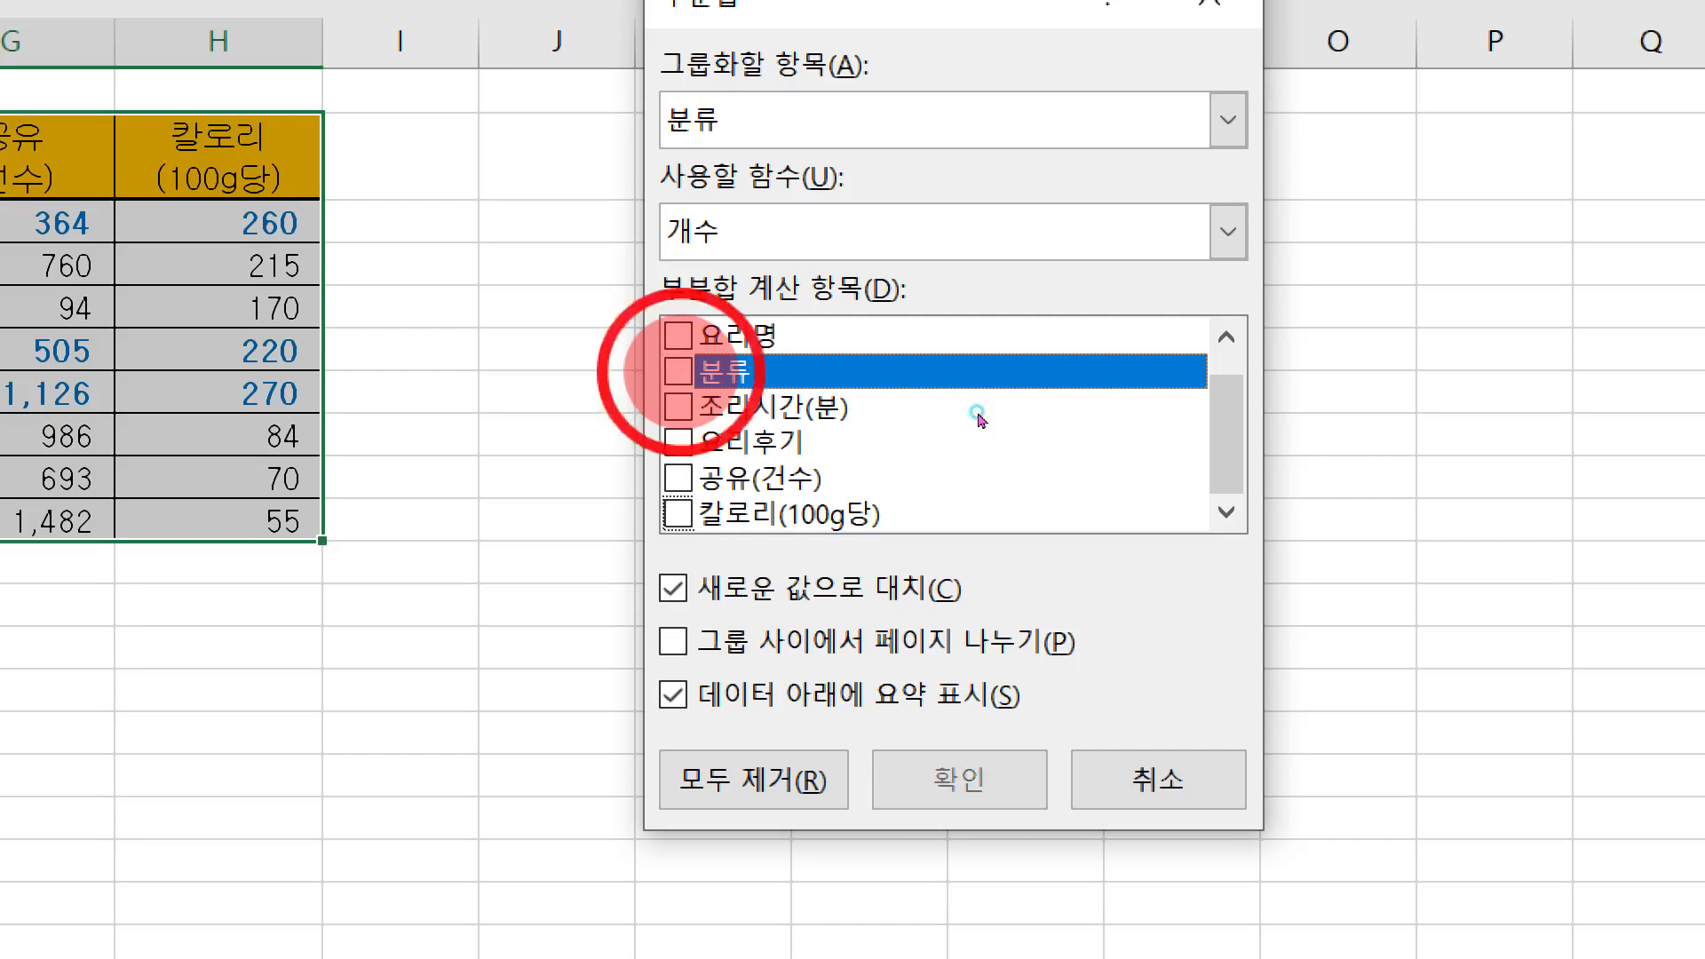
pyautogui.press('Up')
pyautogui.press('space')
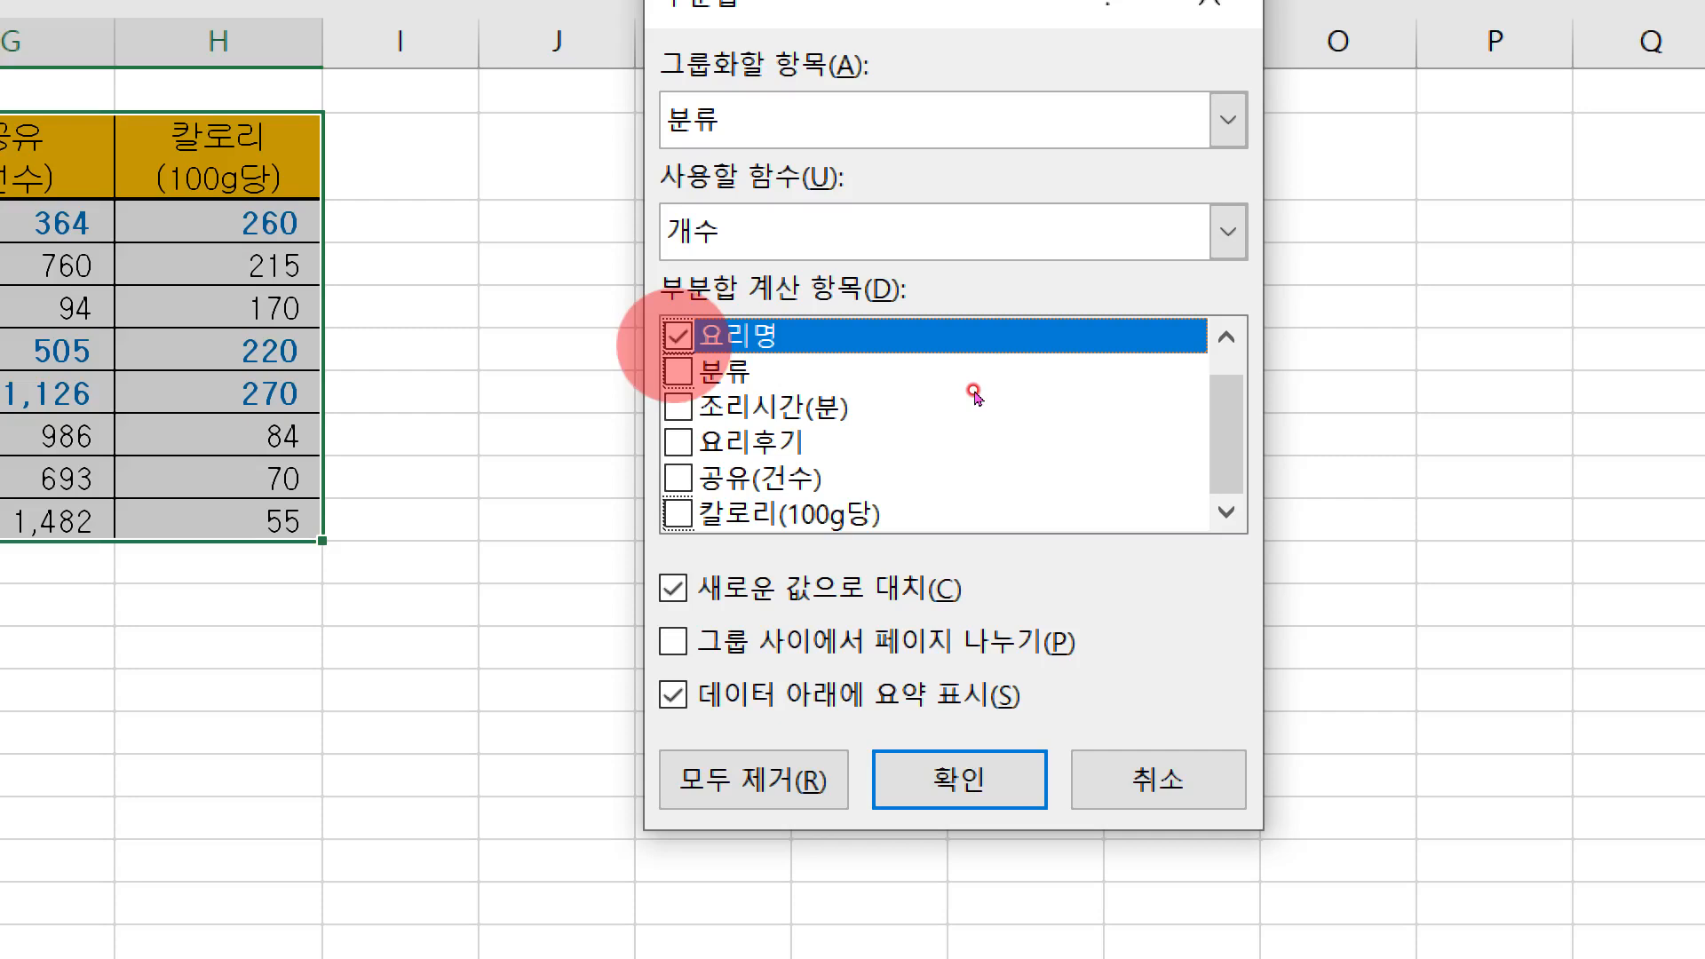
pyautogui.click(959, 780)
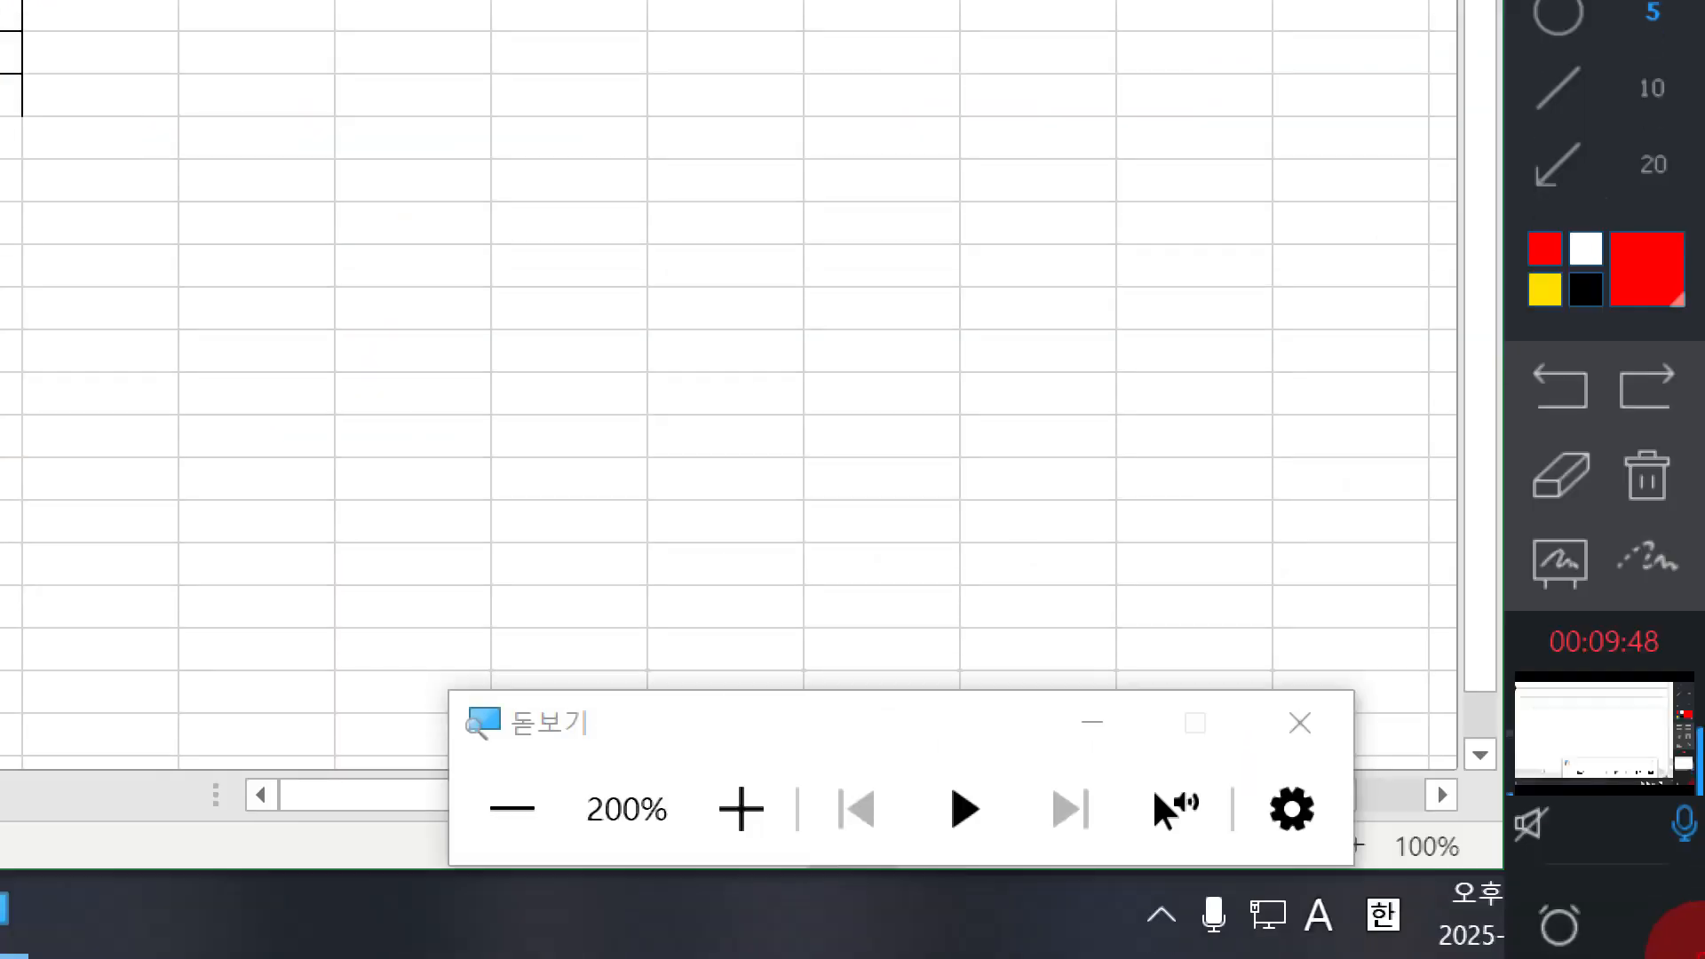
pyautogui.click(1294, 721)
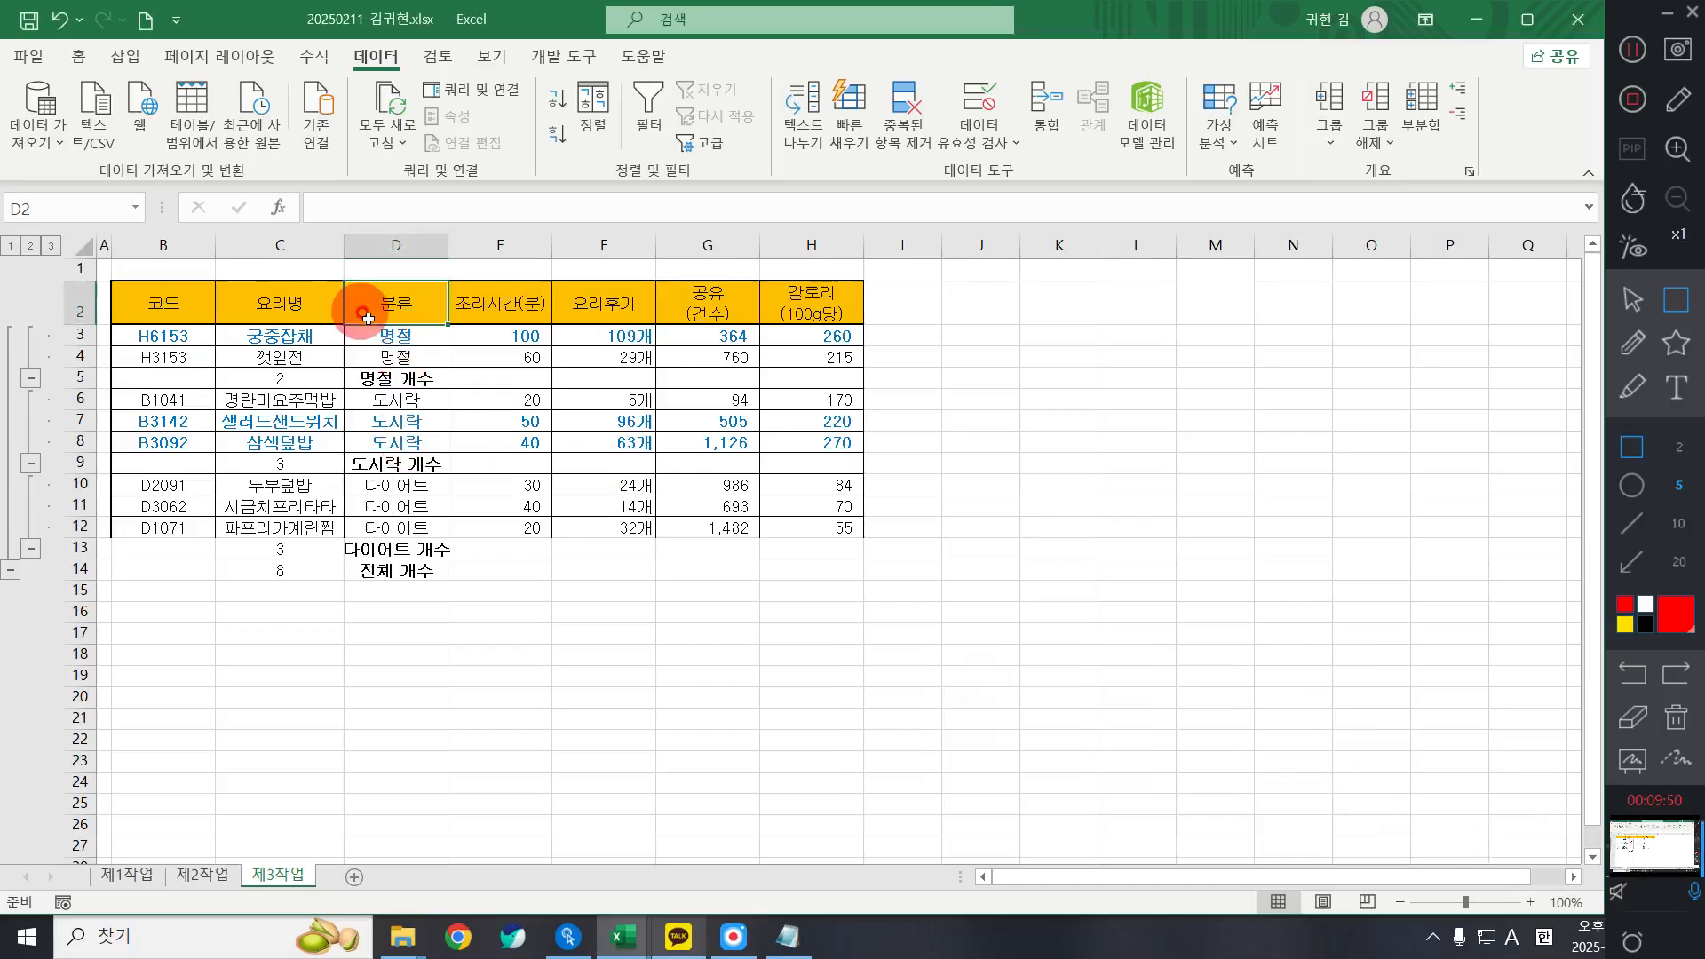
# - Check the count formulas of each 분류 group and the overall count in cells C5, C9, C13 and C14
pyautogui.click(290, 380)
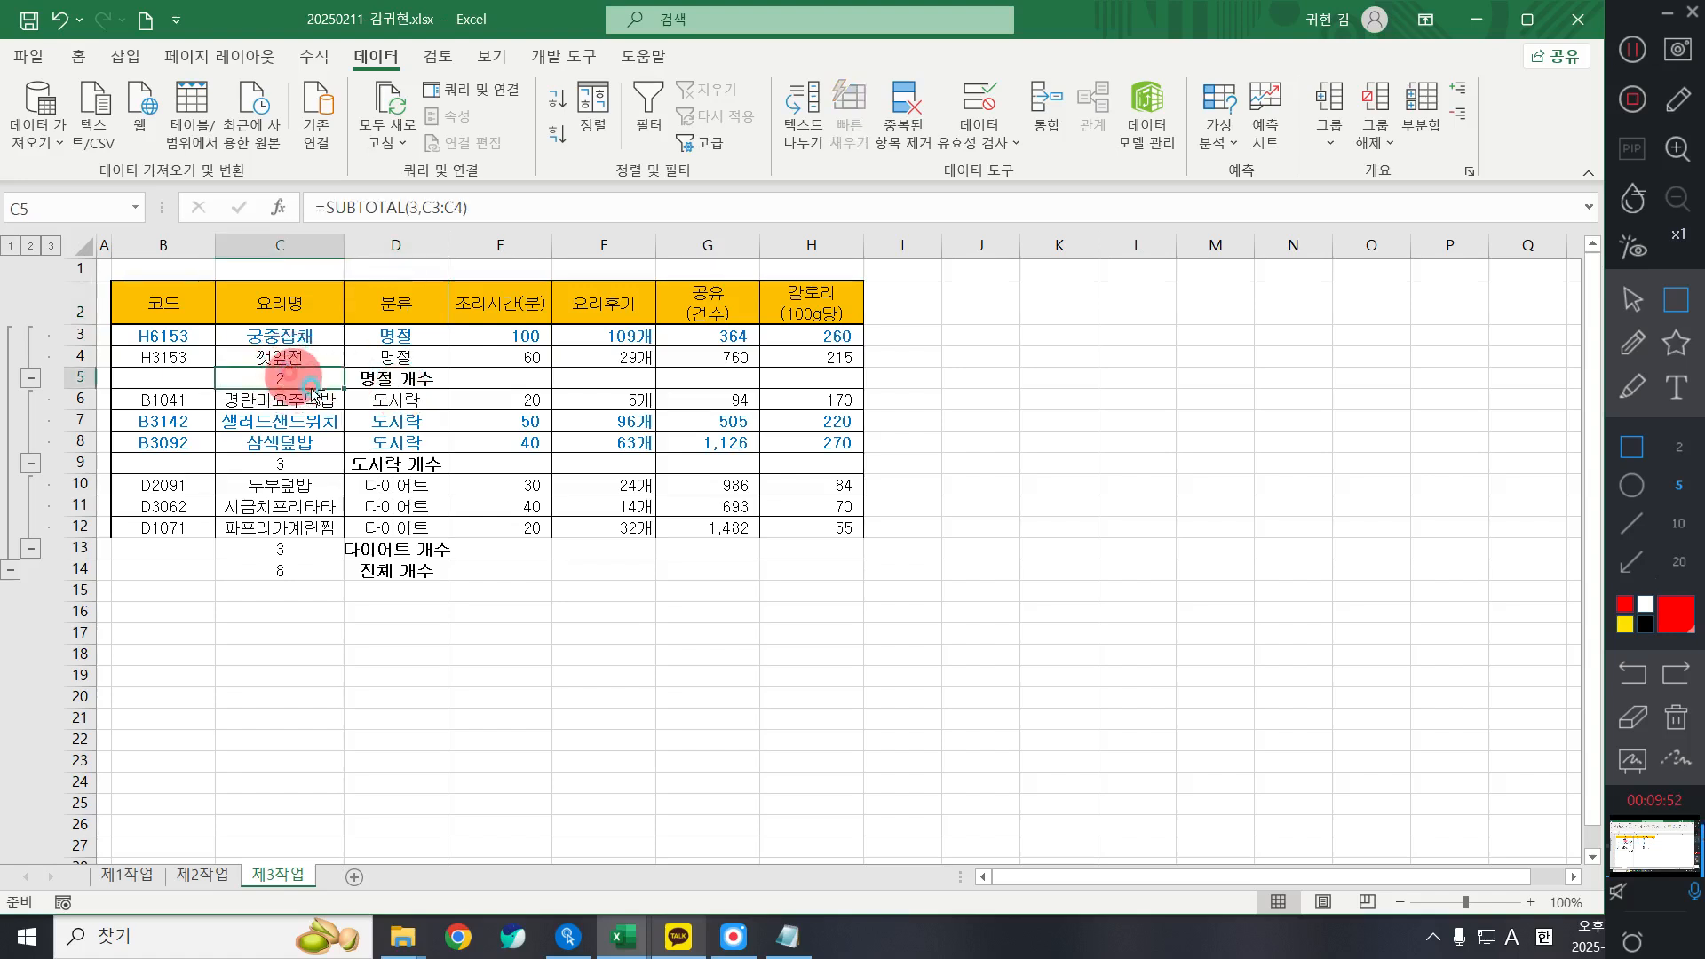
pyautogui.click(283, 464)
pyautogui.click(296, 557)
pyautogui.click(293, 569)
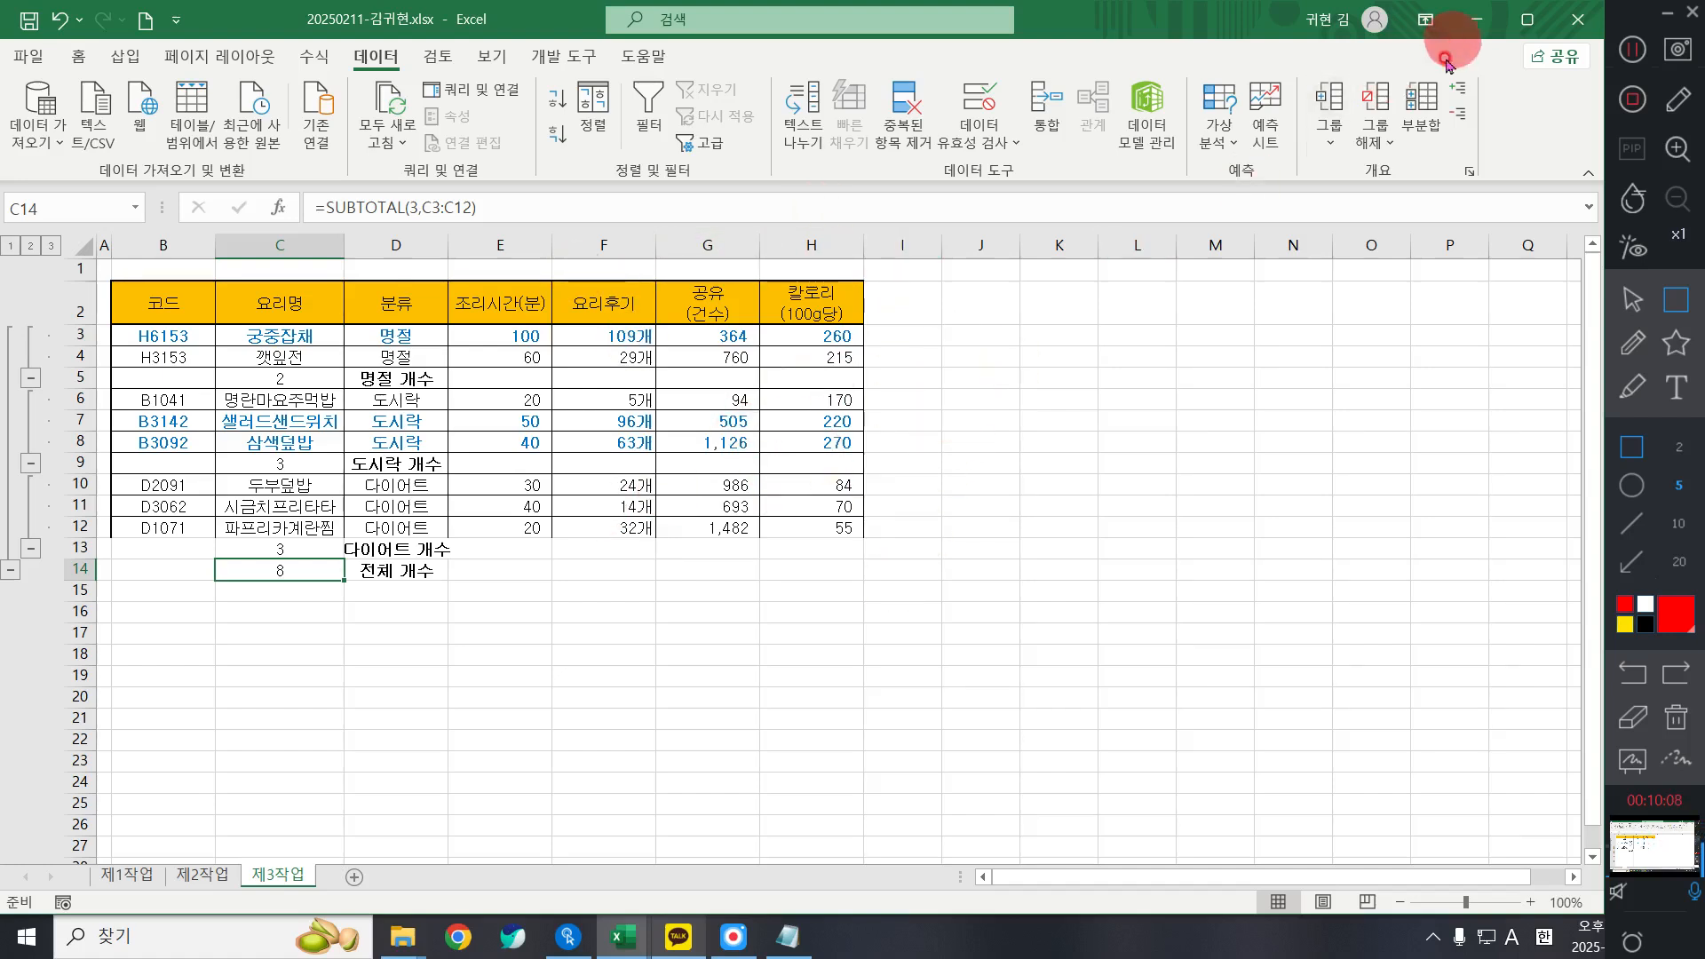
pyautogui.moveTo(341, 368); pyautogui.dragTo(330, 358)
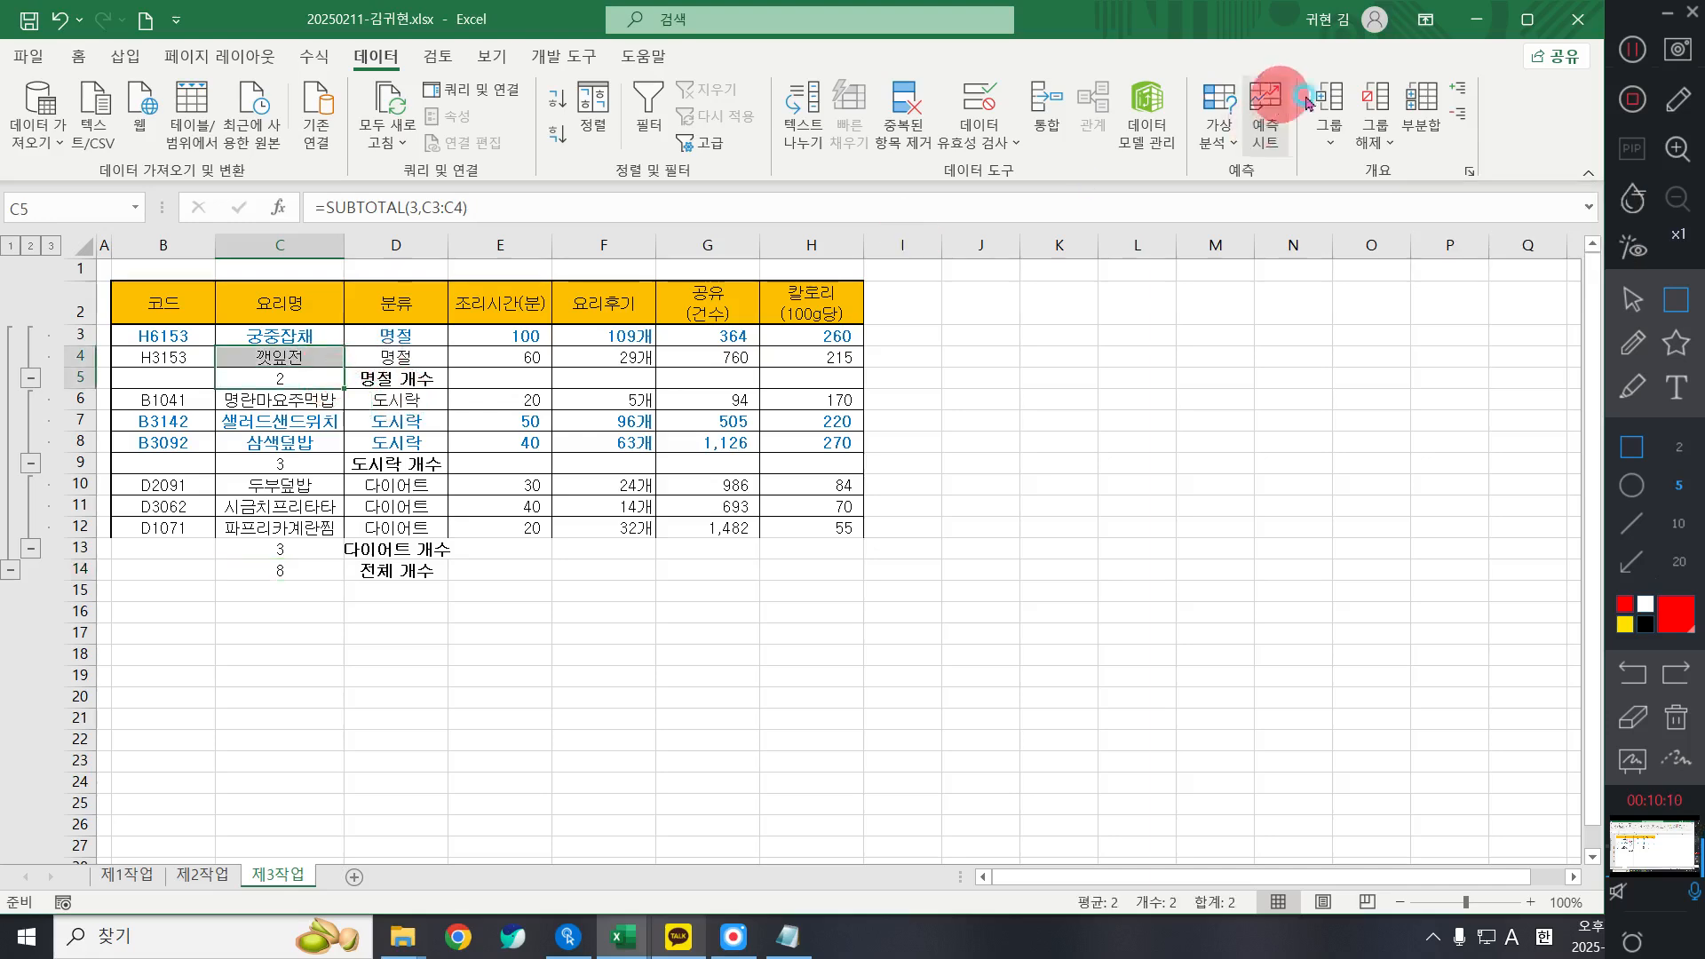
pyautogui.click(1424, 118)
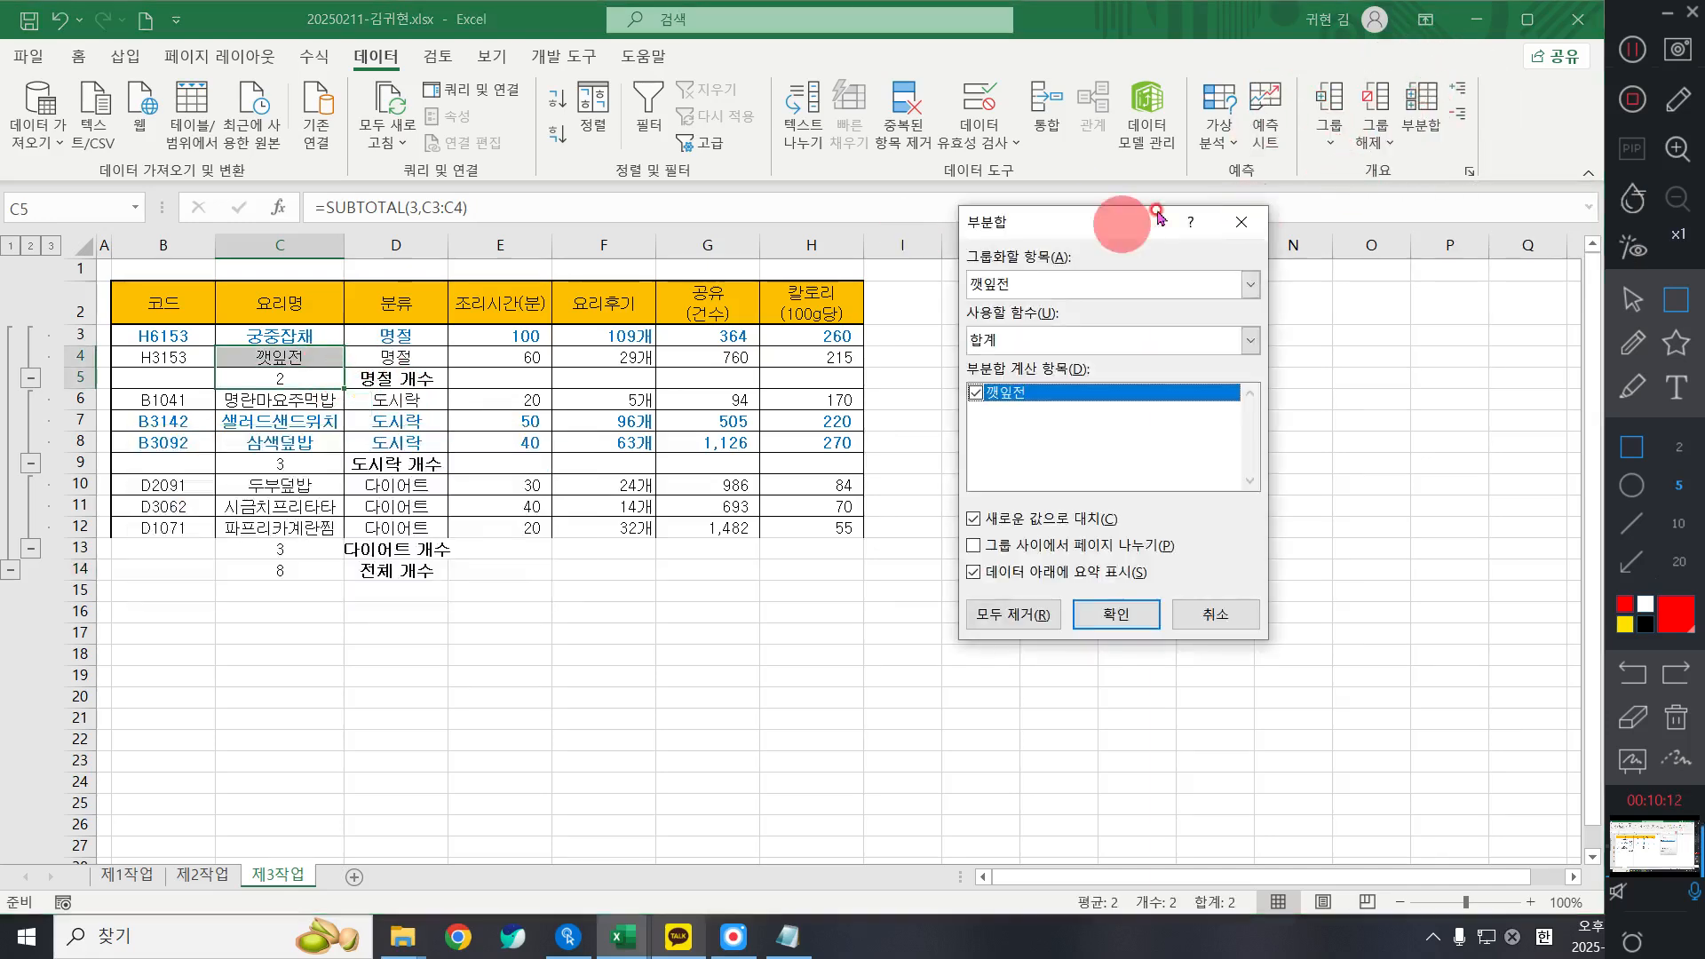
pyautogui.click(1266, 229)
# - Start a second subtotal for the whole table, grouped by 분류 and using the 평균 function
pyautogui.click(422, 304)
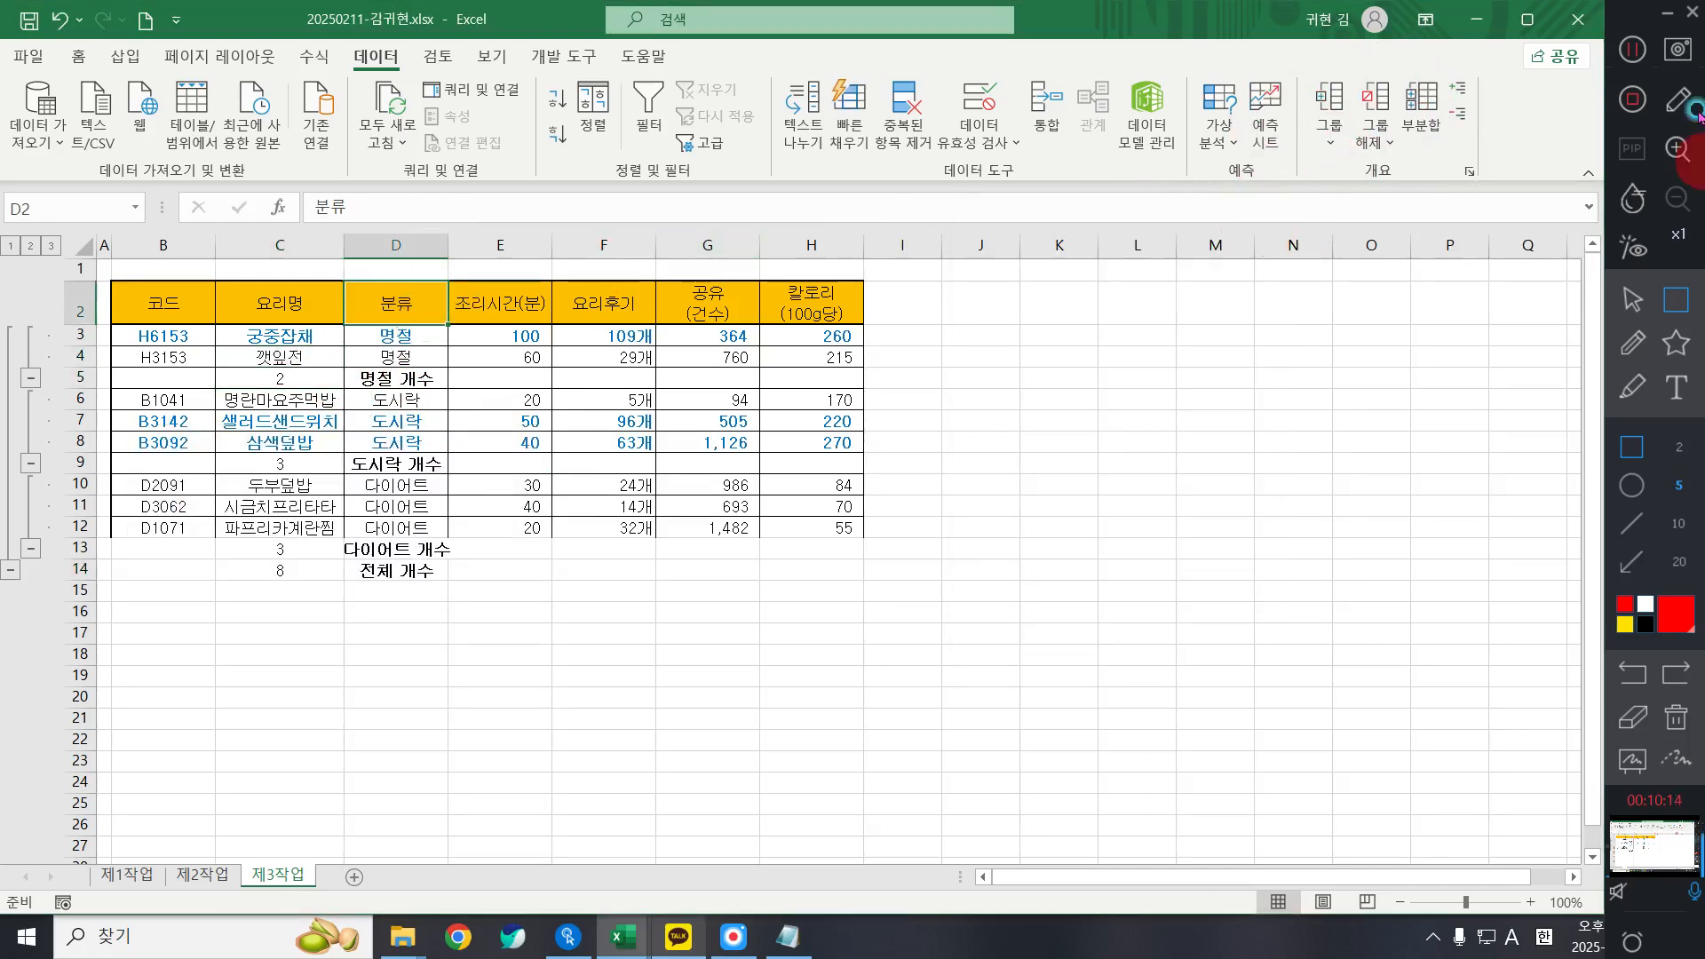
pyautogui.click(1421, 113)
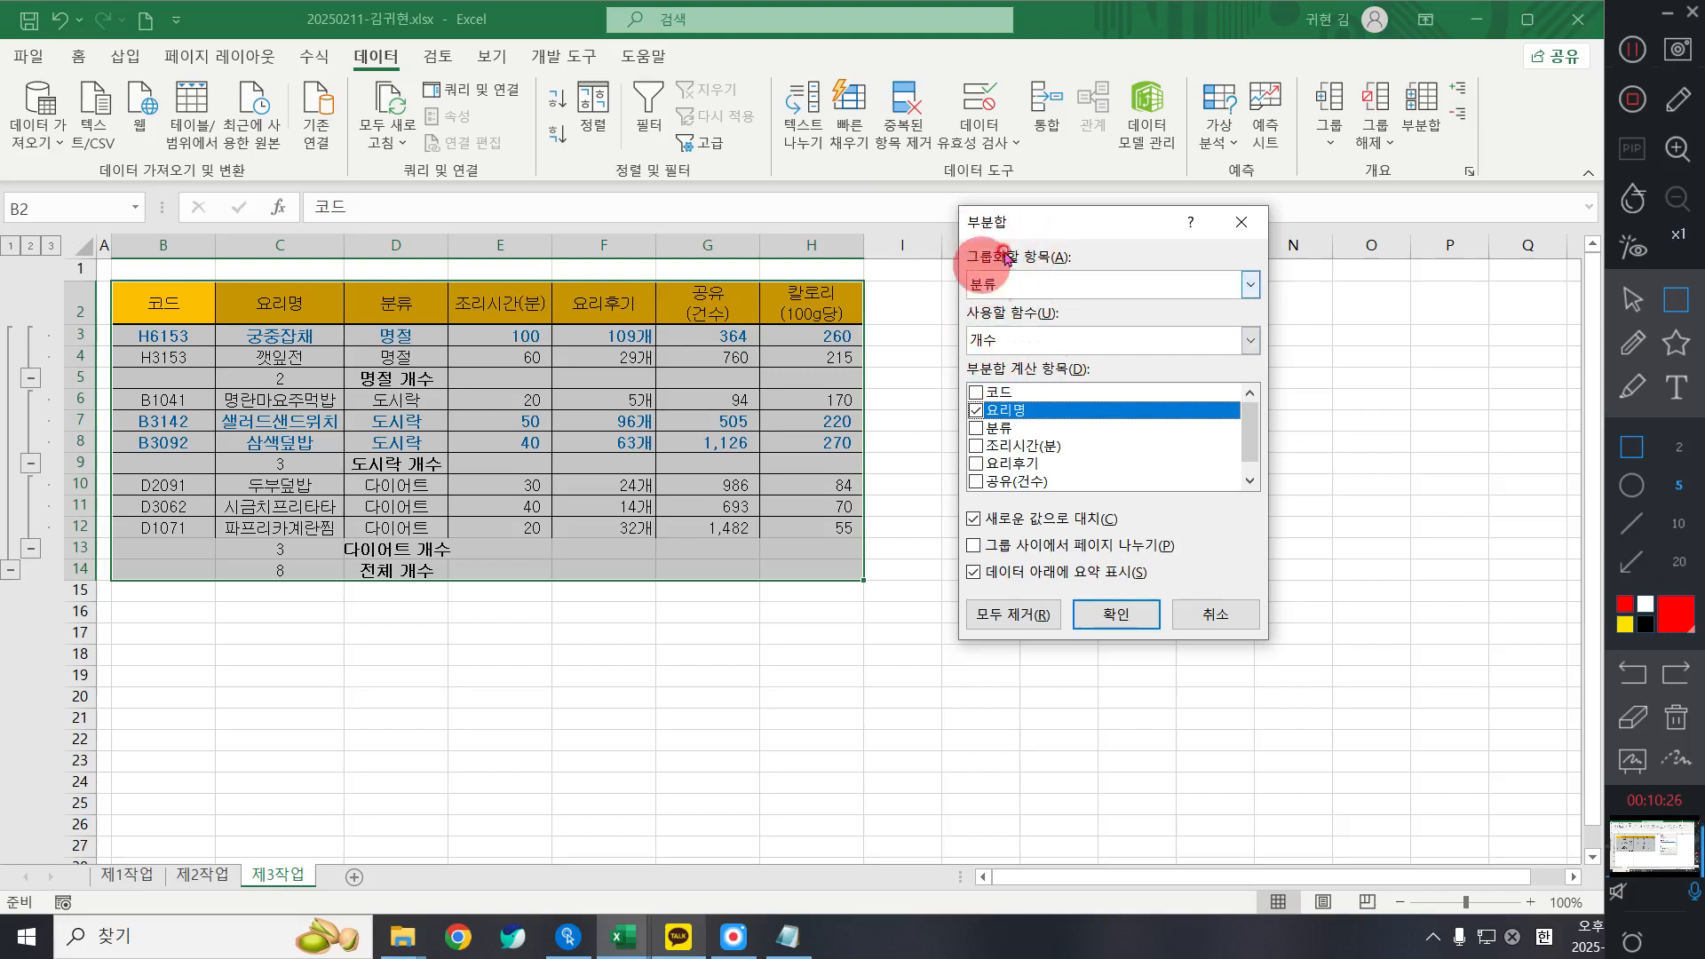
pyautogui.click(1002, 342)
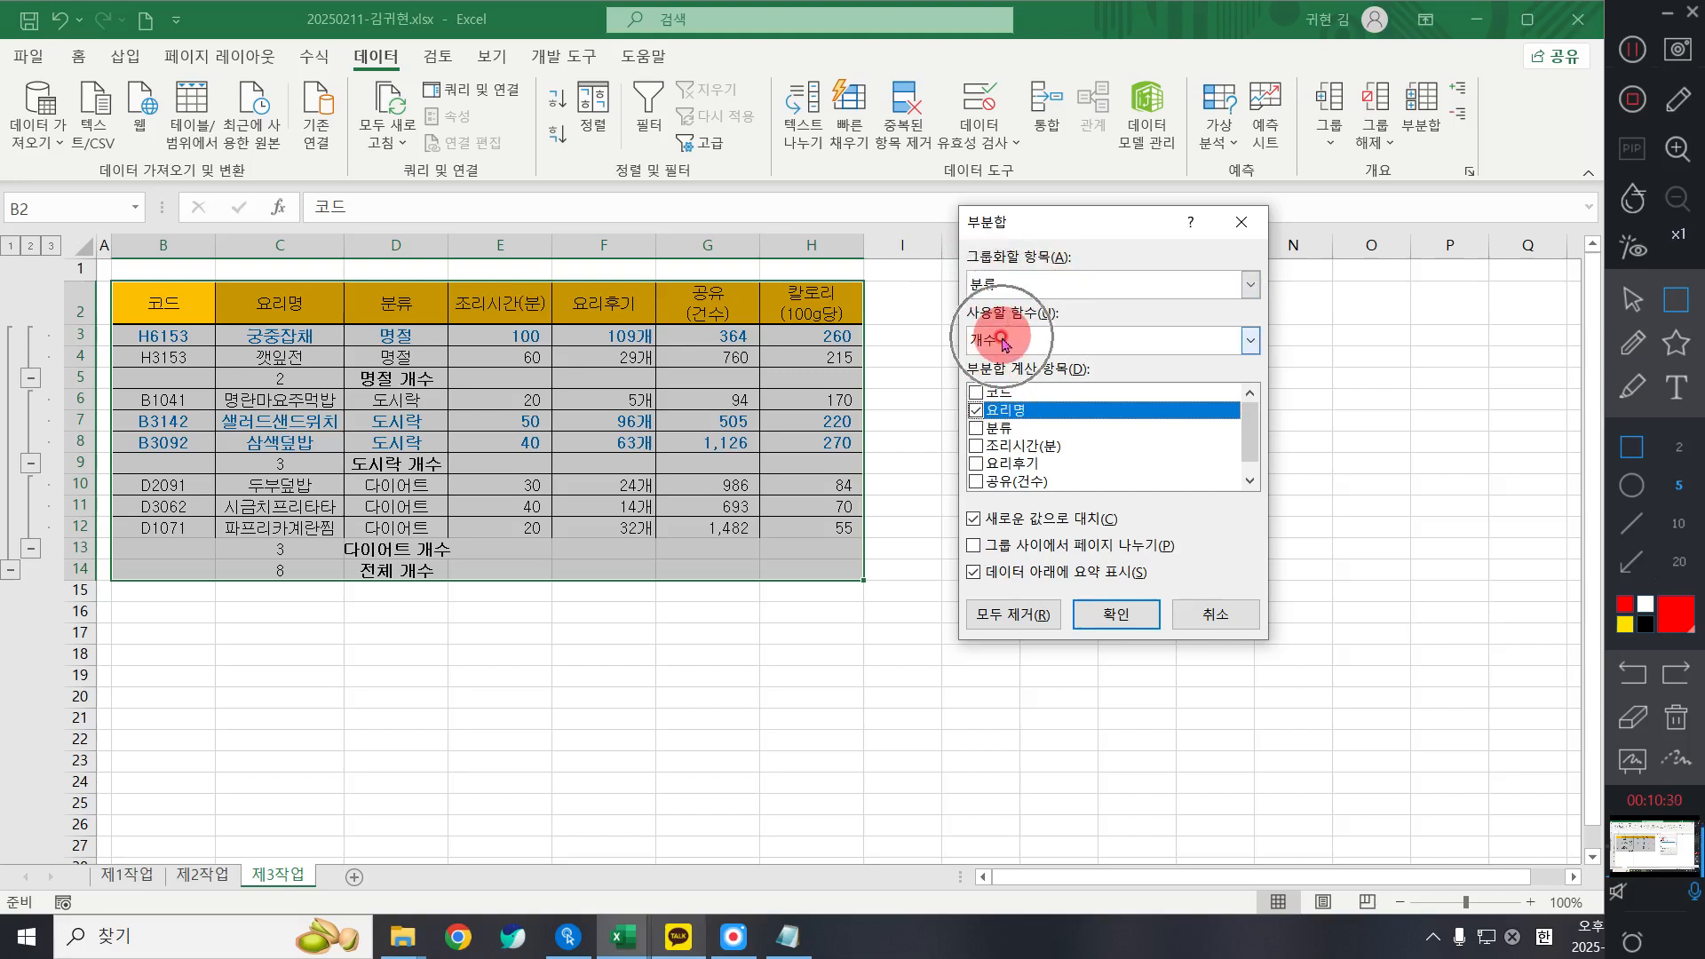
pyautogui.click(993, 401)
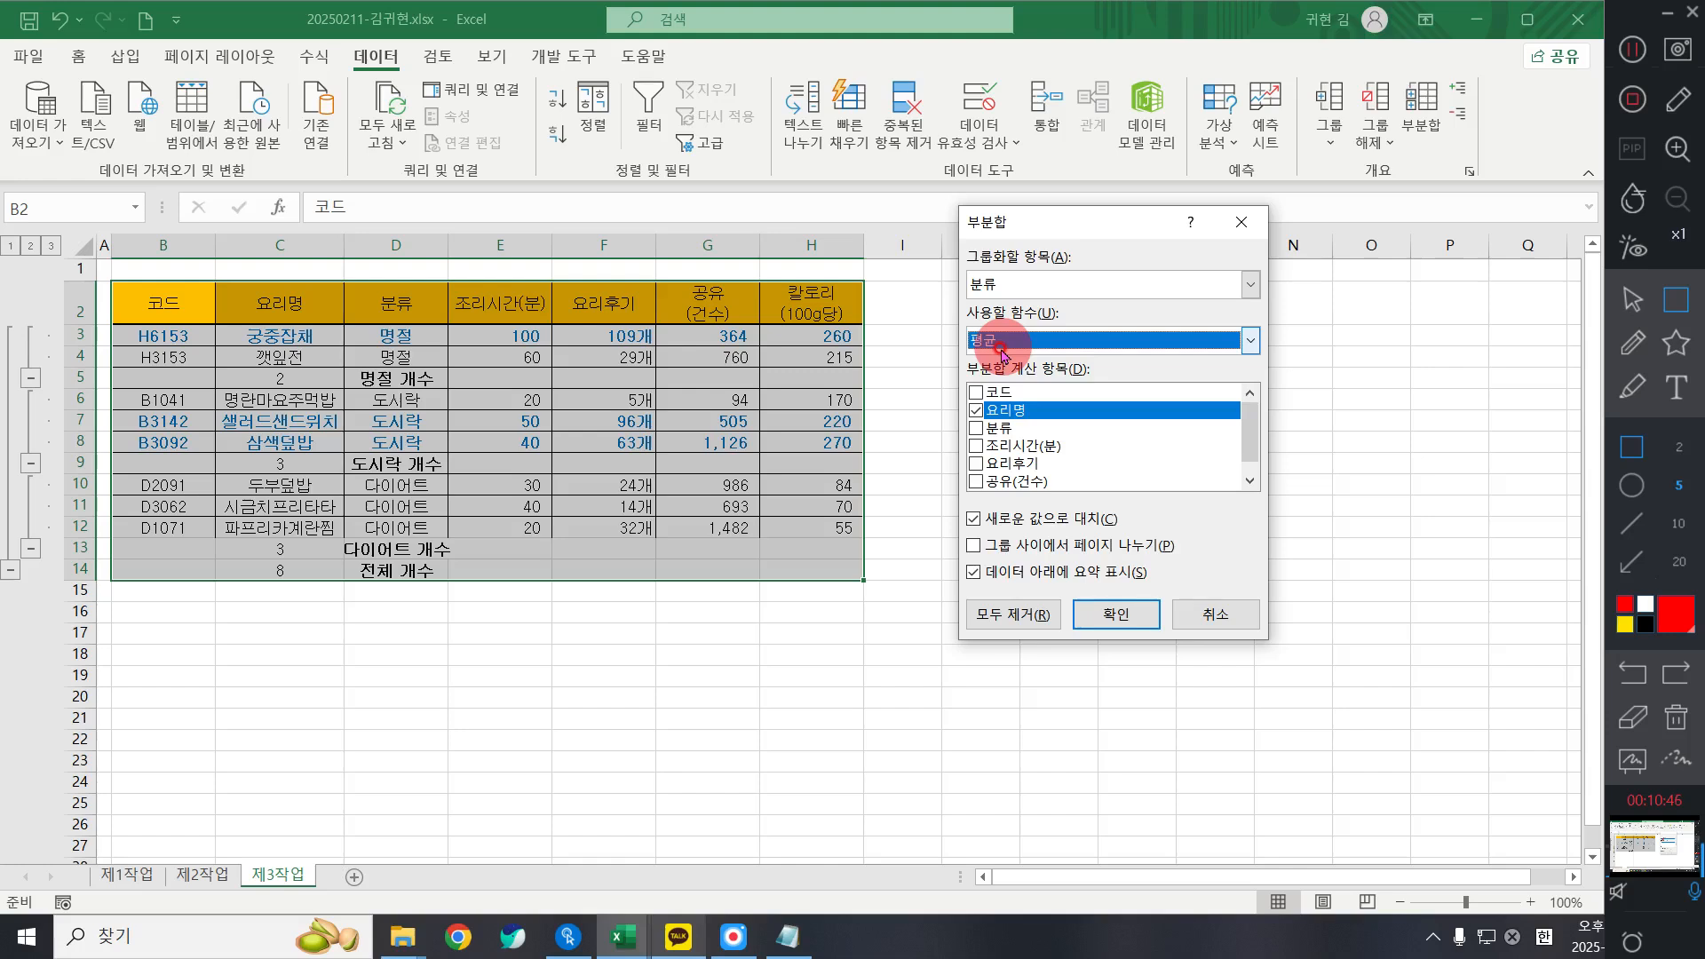
# - Make 칼로리(100g당) the only calculated item instead of 요리명, turn off 새로운 값으로 대치 and apply the subtotal
pyautogui.click(975, 410)
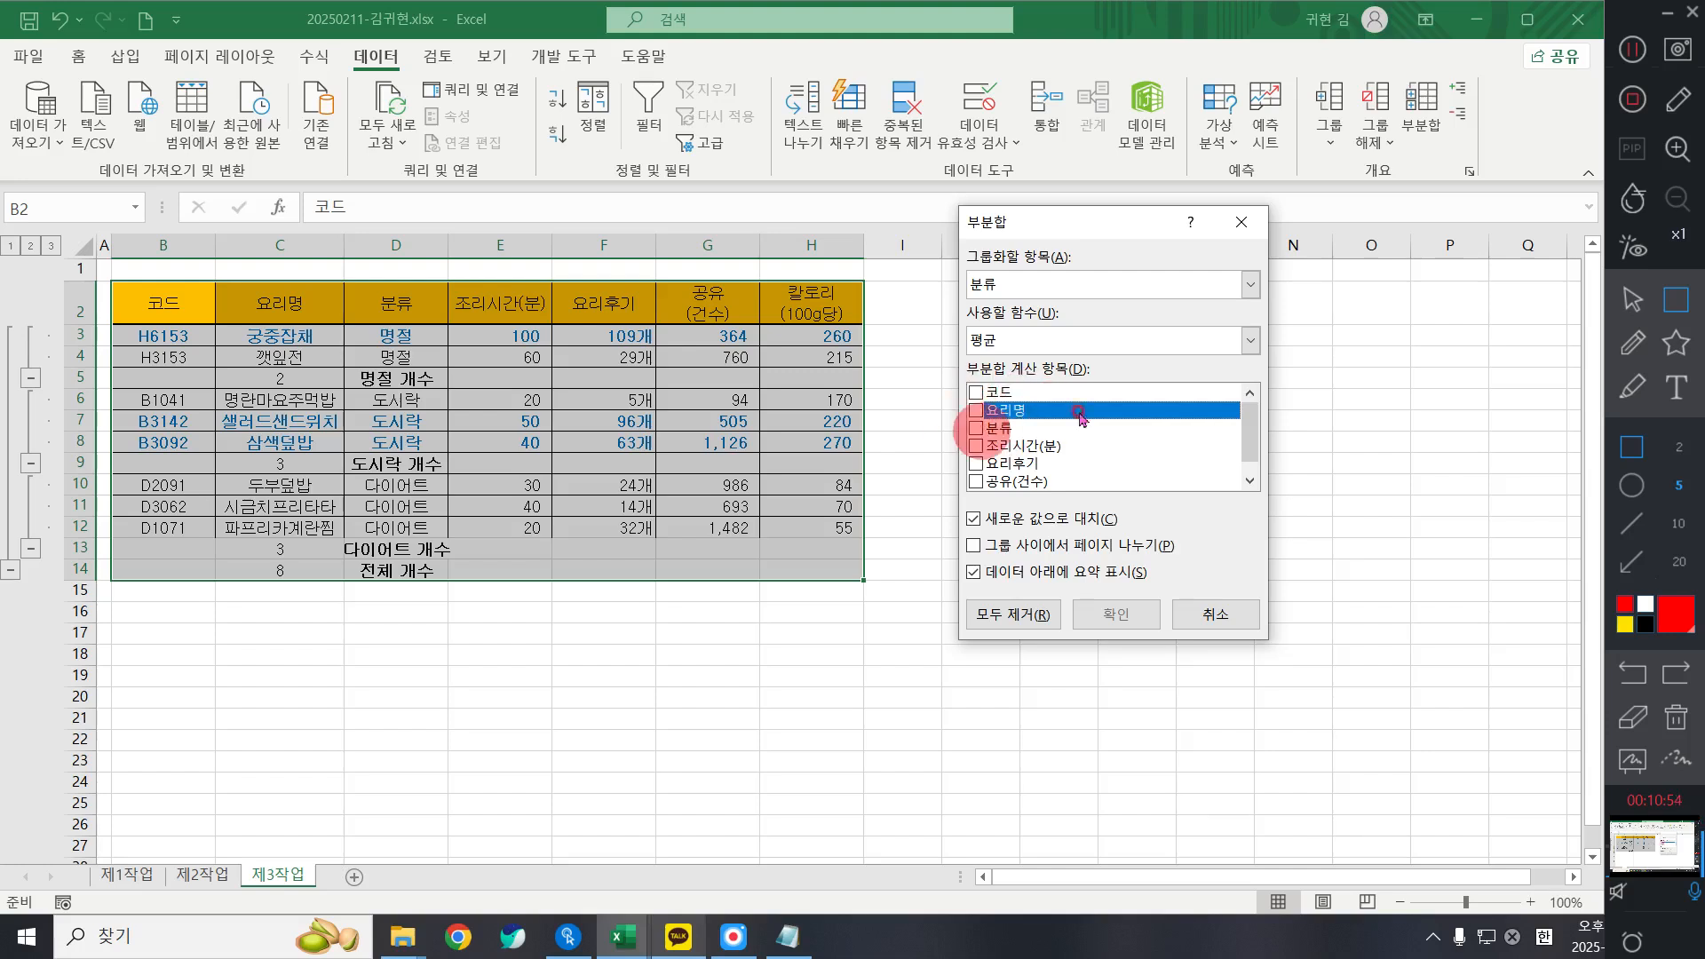
pyautogui.moveTo(1248, 435); pyautogui.dragTo(1250, 457)
pyautogui.click(986, 482)
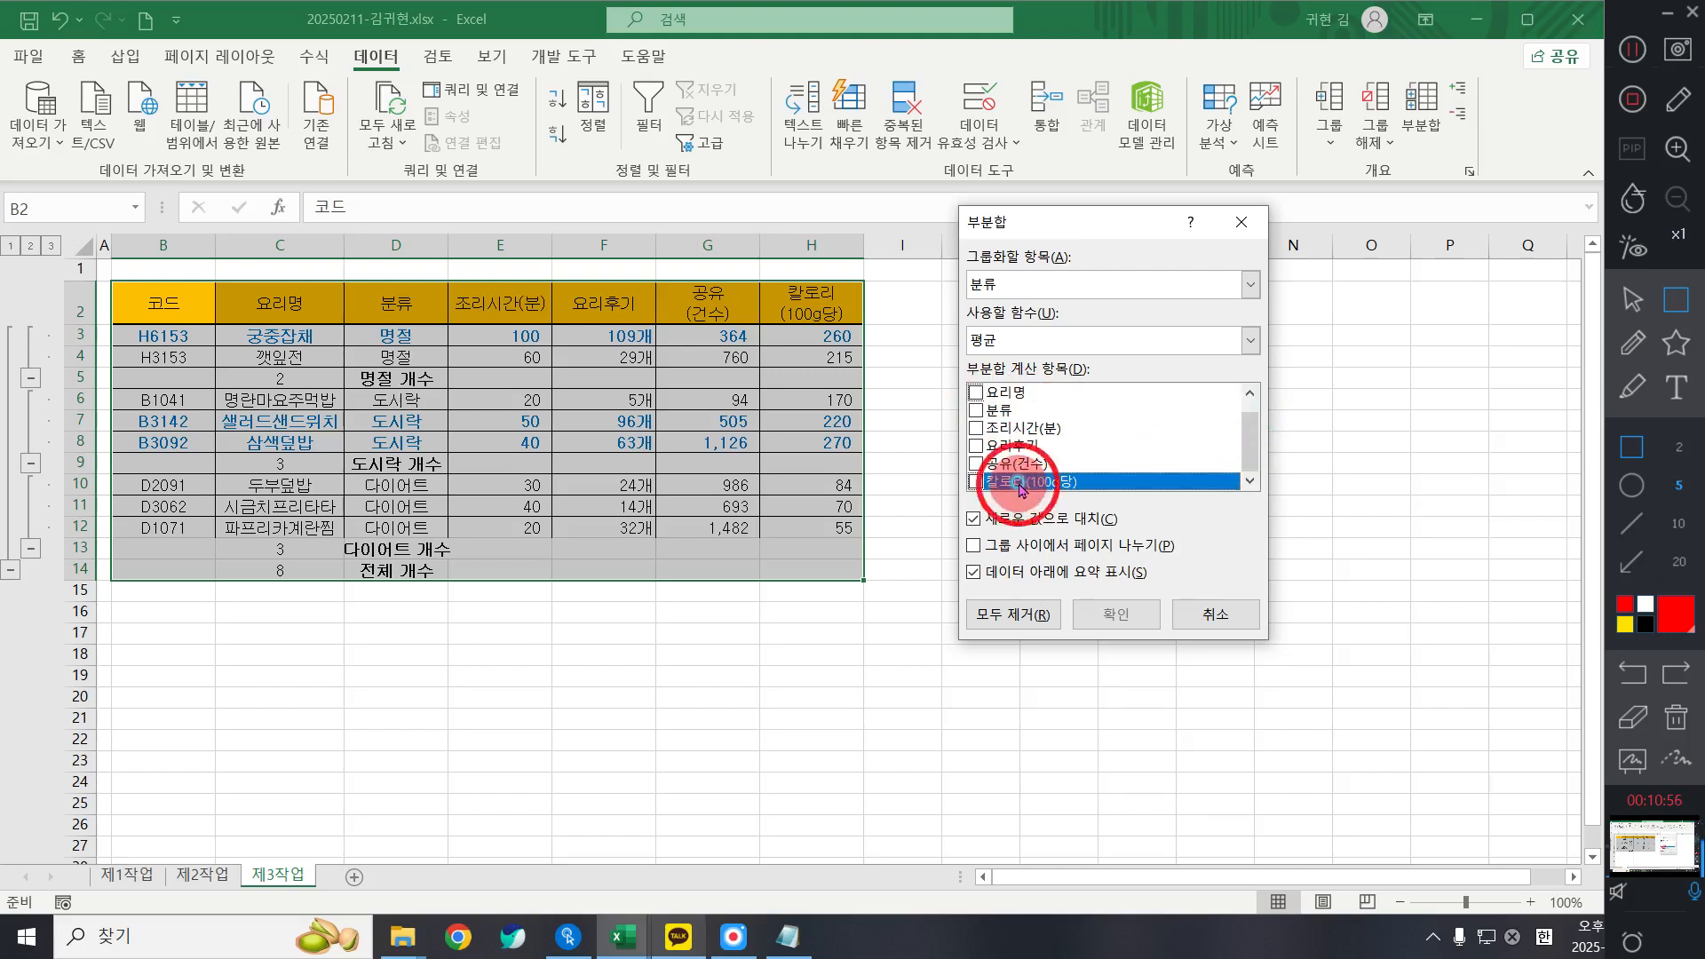
pyautogui.click(978, 483)
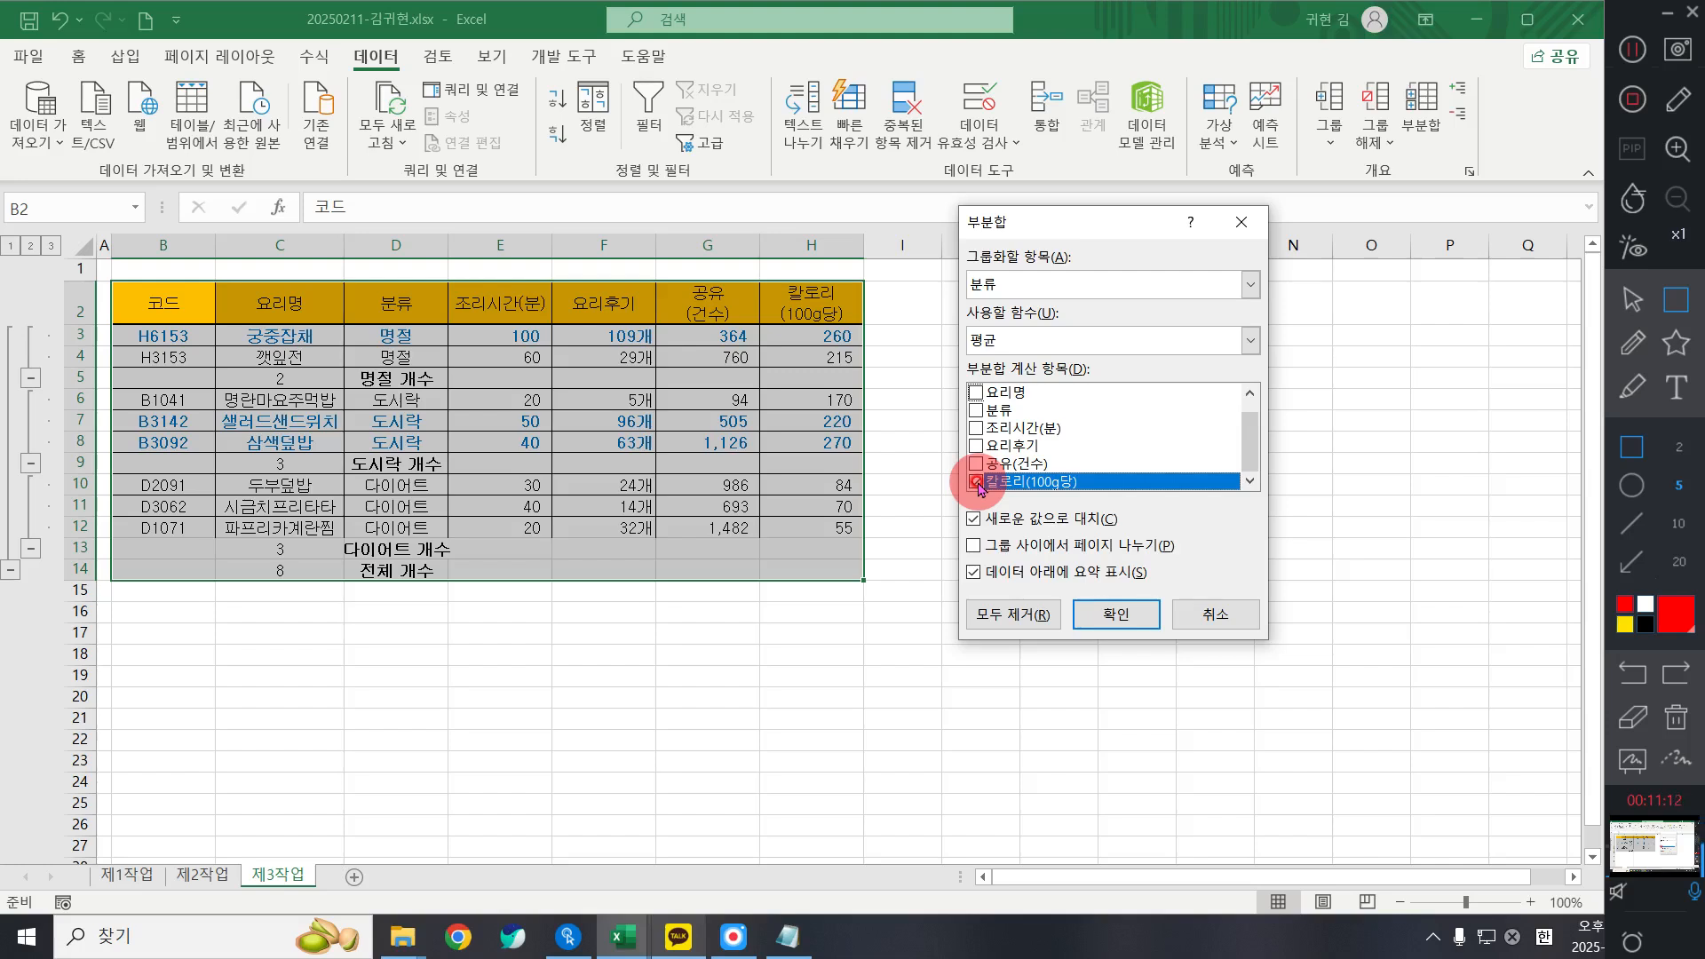
pyautogui.click(1030, 520)
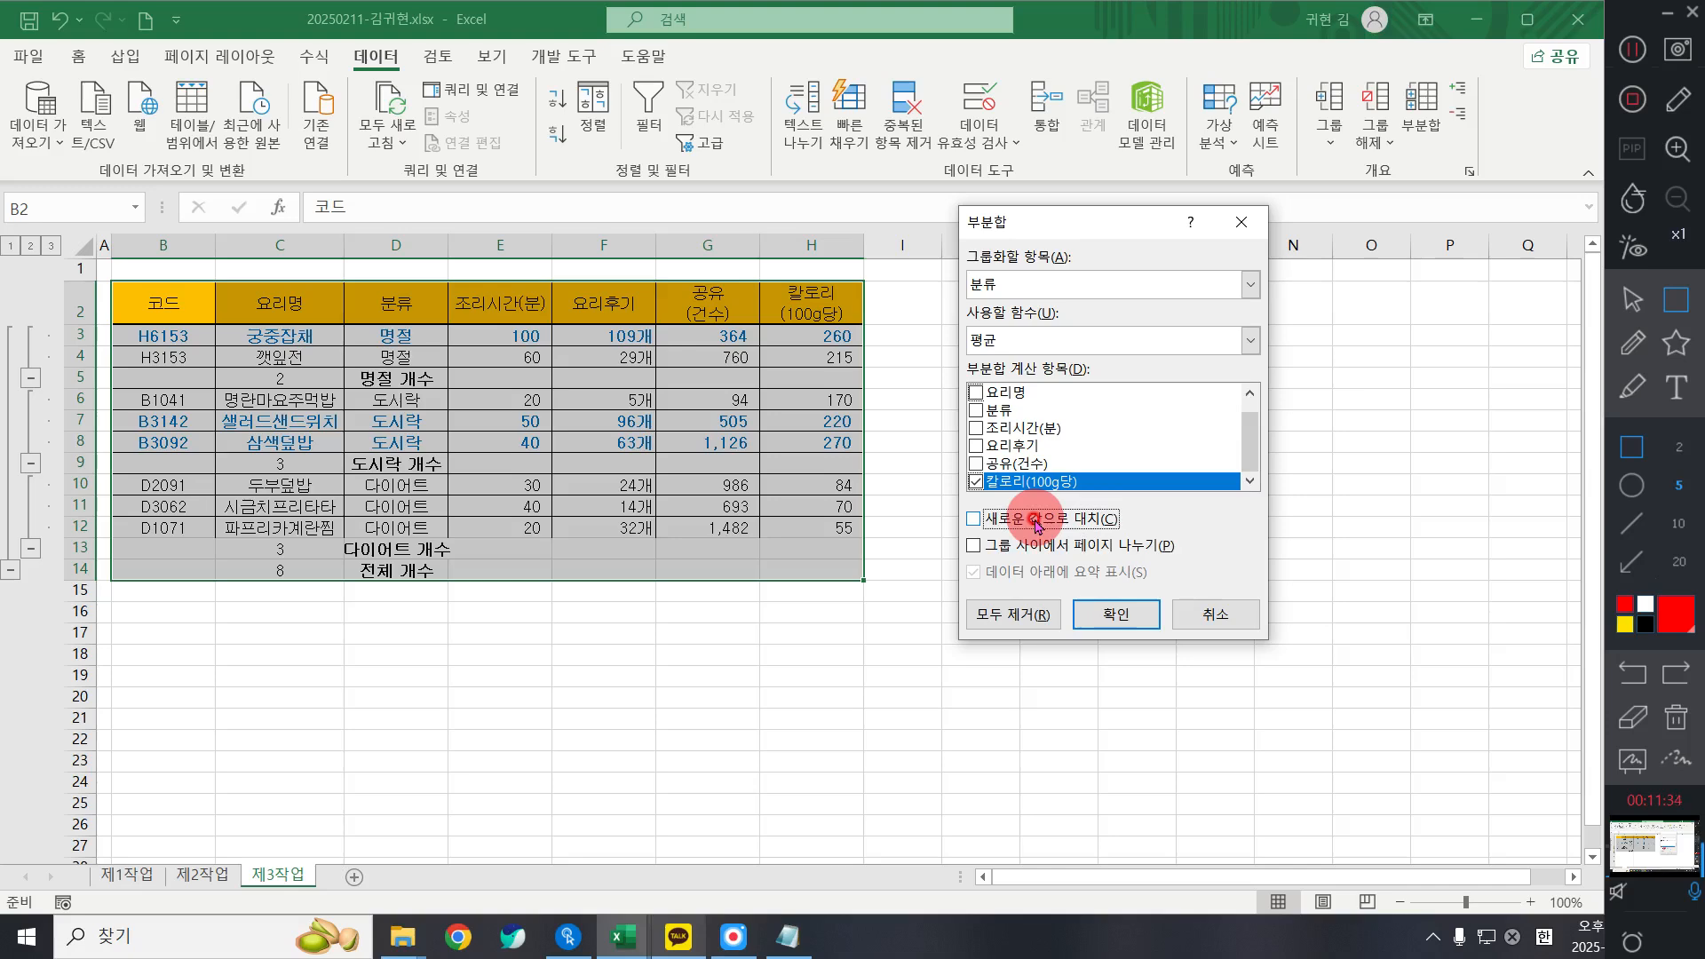
pyautogui.click(1131, 619)
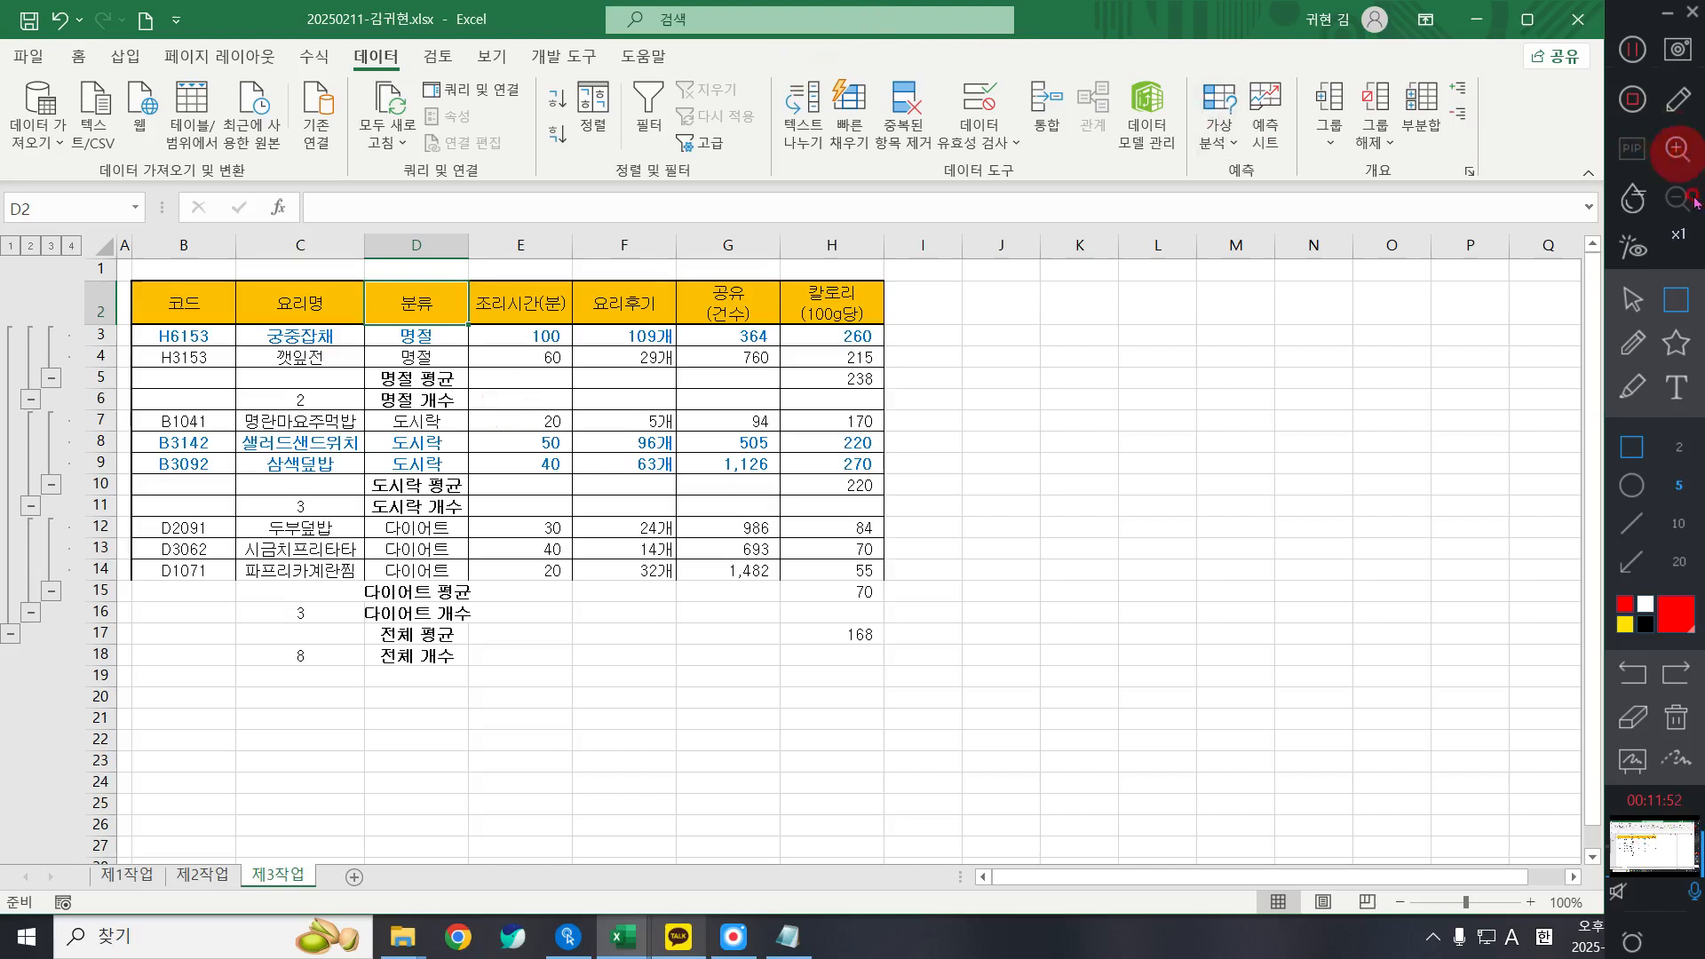
# - Collapse the detail rows and the 평균 rows of the 명절, 도시락 and 다이어트 groups, and expand the groups again
pyautogui.click(51, 378)
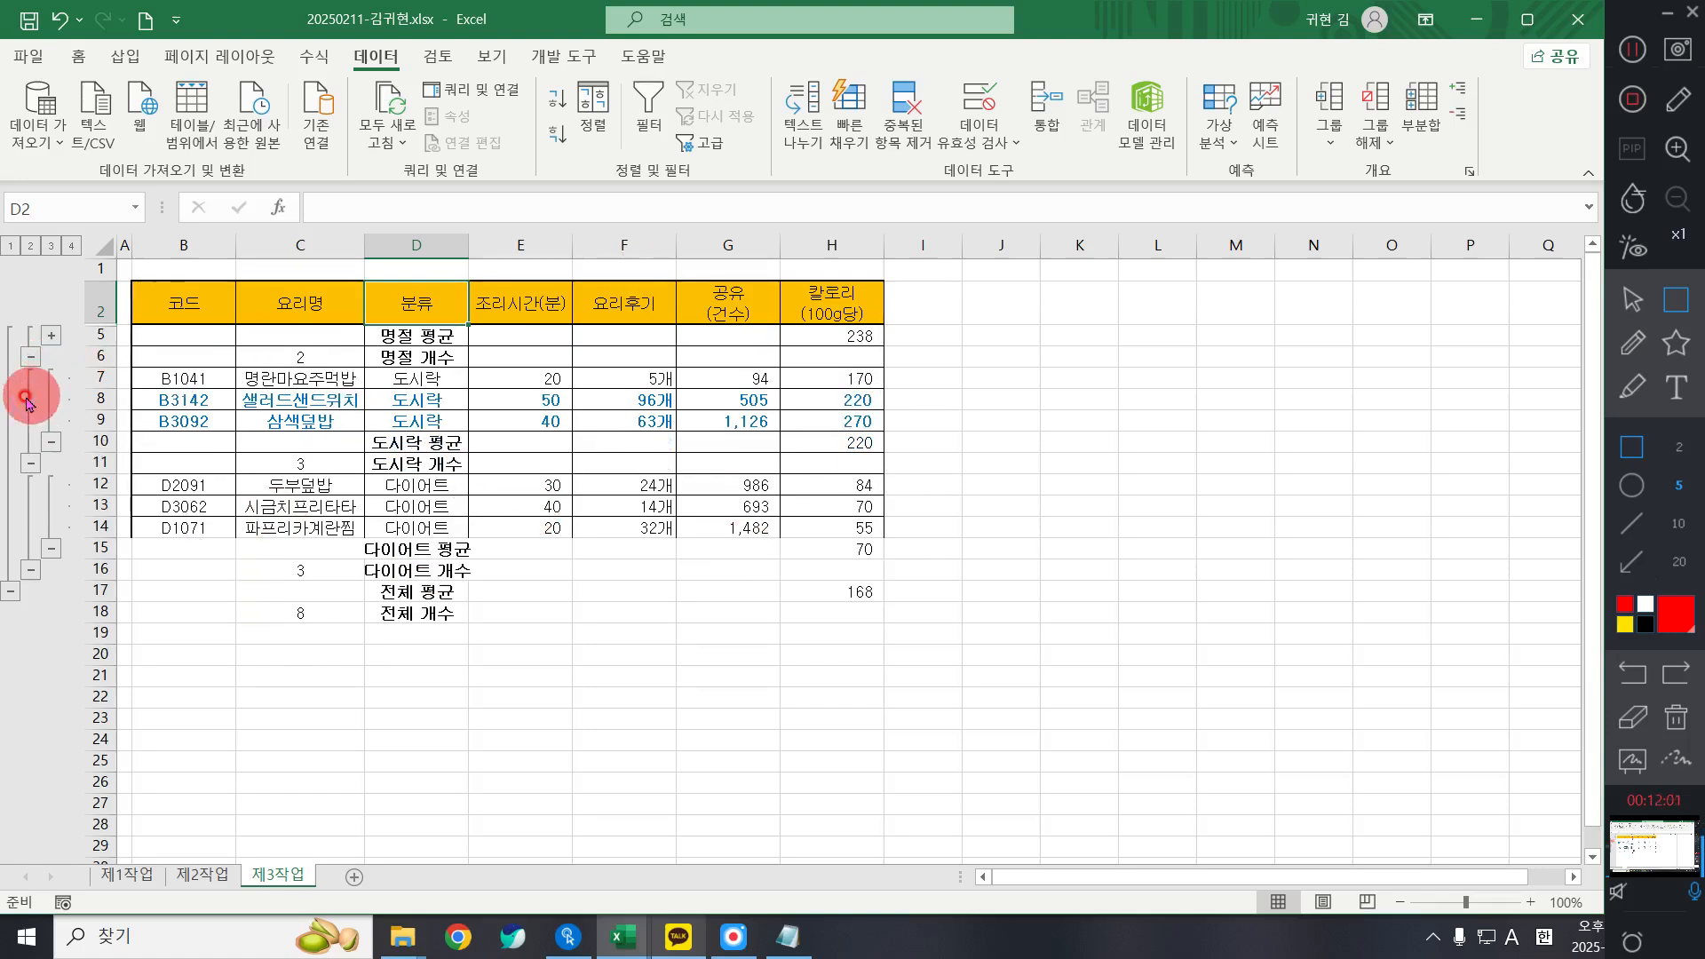
pyautogui.click(51, 440)
pyautogui.click(50, 484)
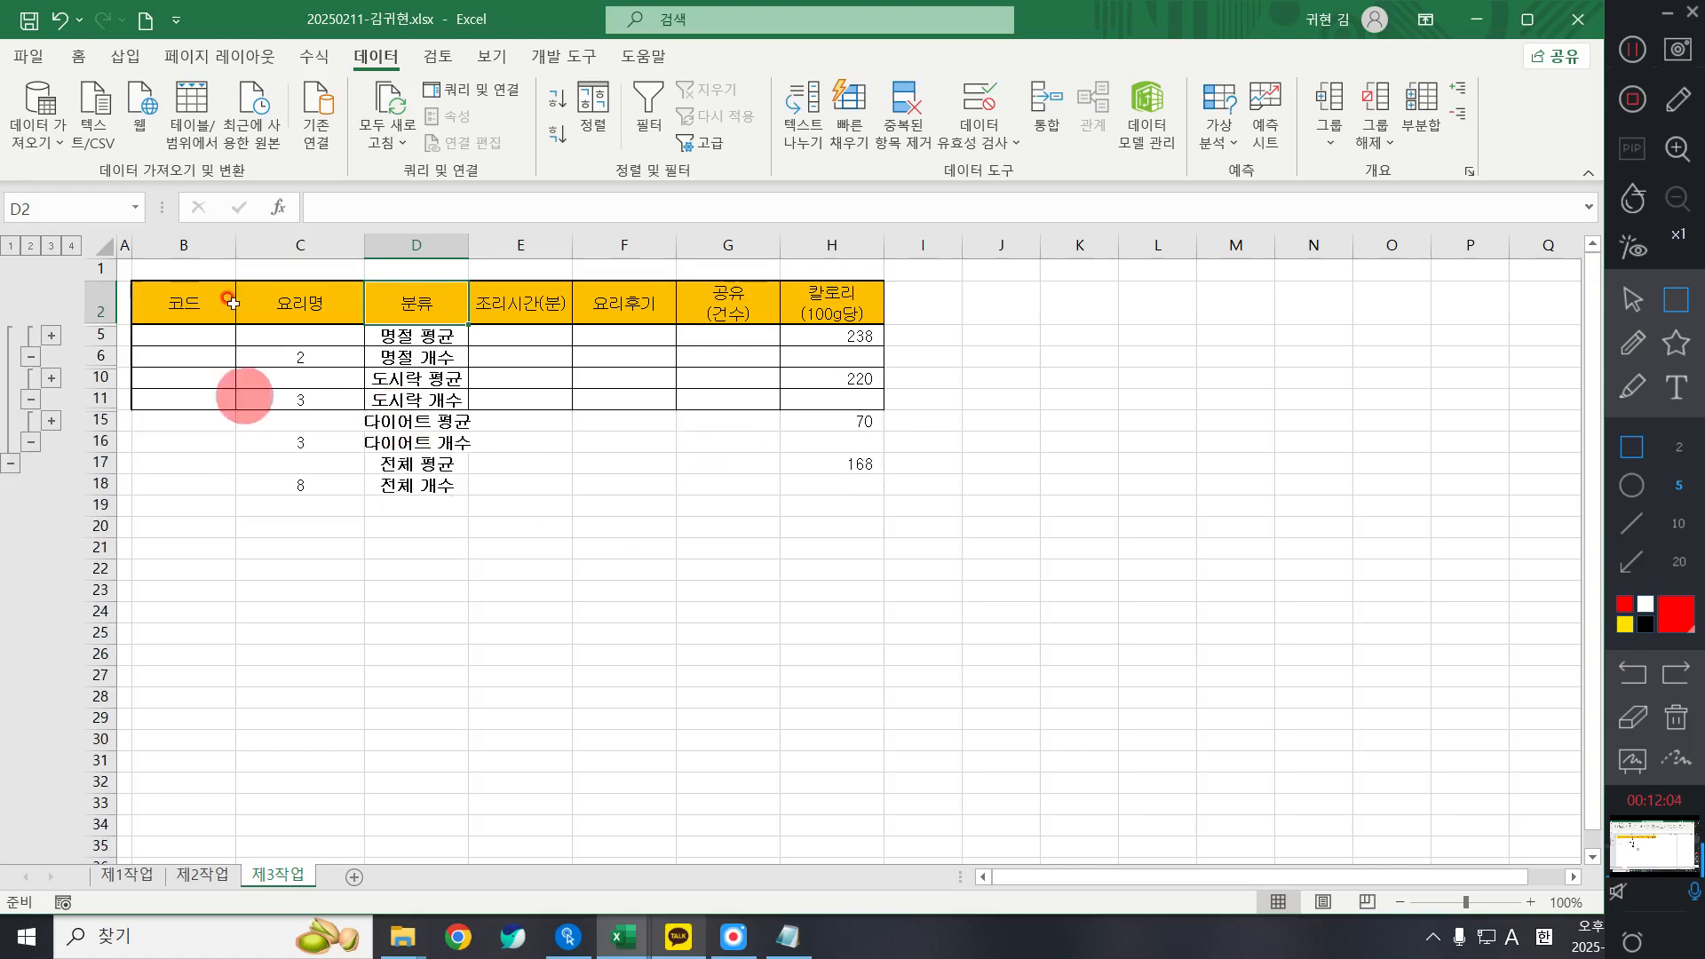
pyautogui.click(30, 356)
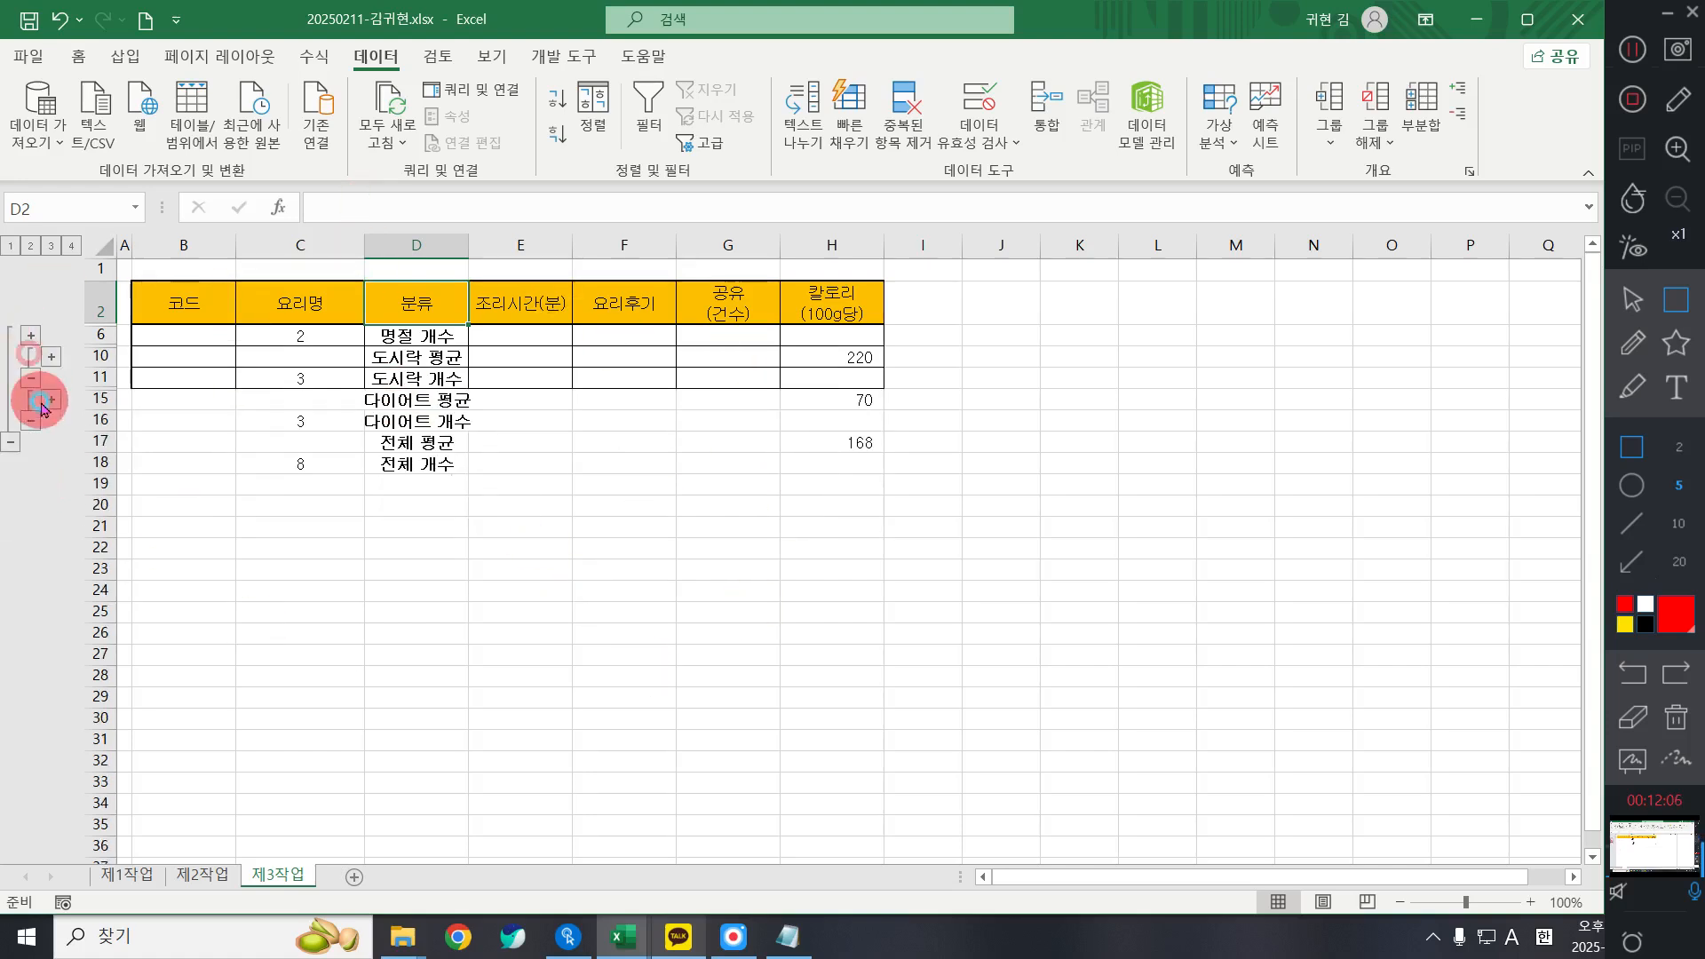
pyautogui.click(30, 379)
pyautogui.click(31, 399)
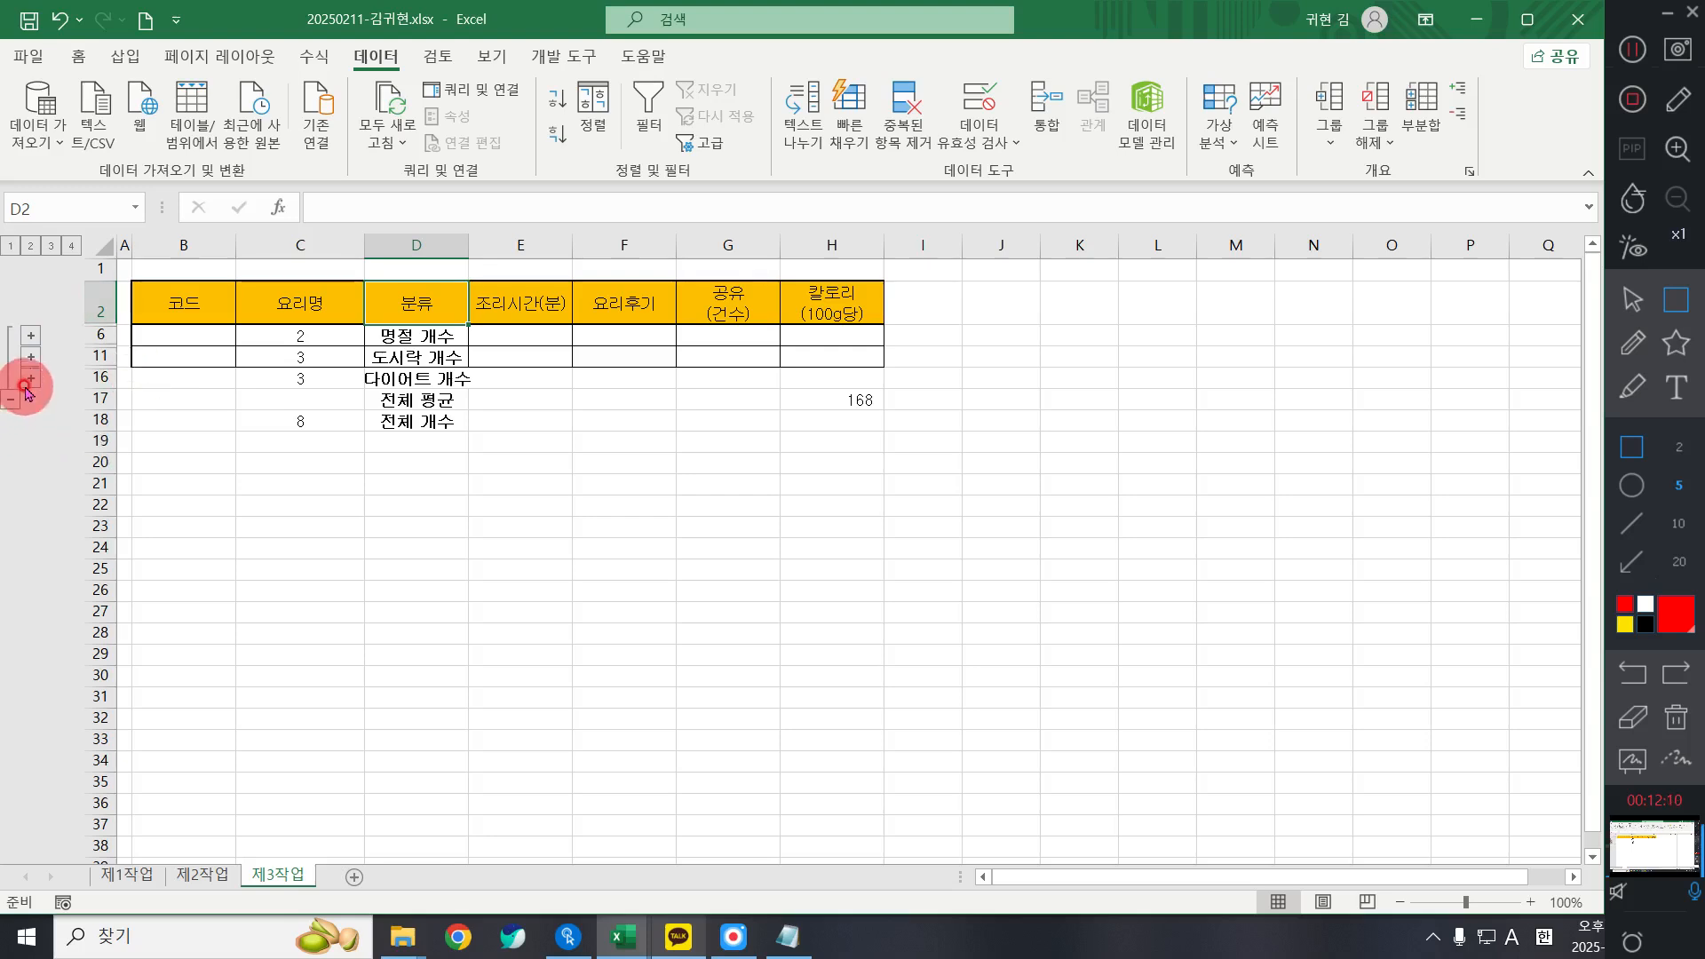
pyautogui.click(30, 379)
pyautogui.click(30, 356)
pyautogui.click(30, 335)
# - Display the table at outline levels 1, 2, 3 and 4 in turn
pyautogui.click(15, 246)
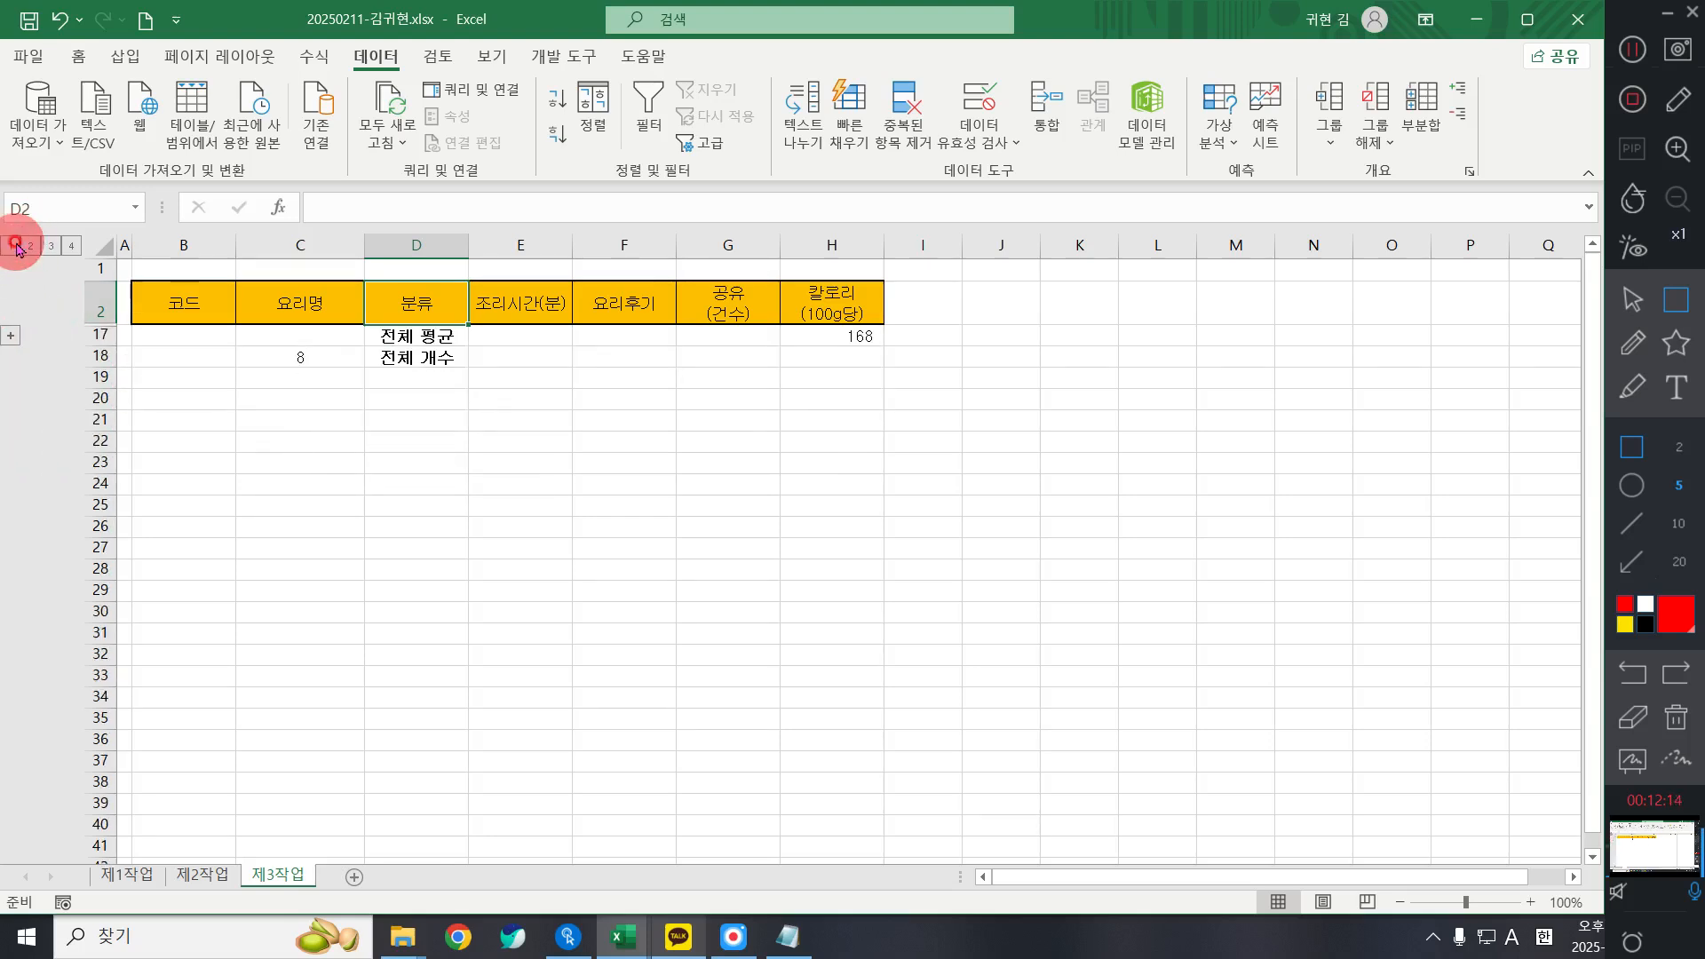
pyautogui.click(36, 246)
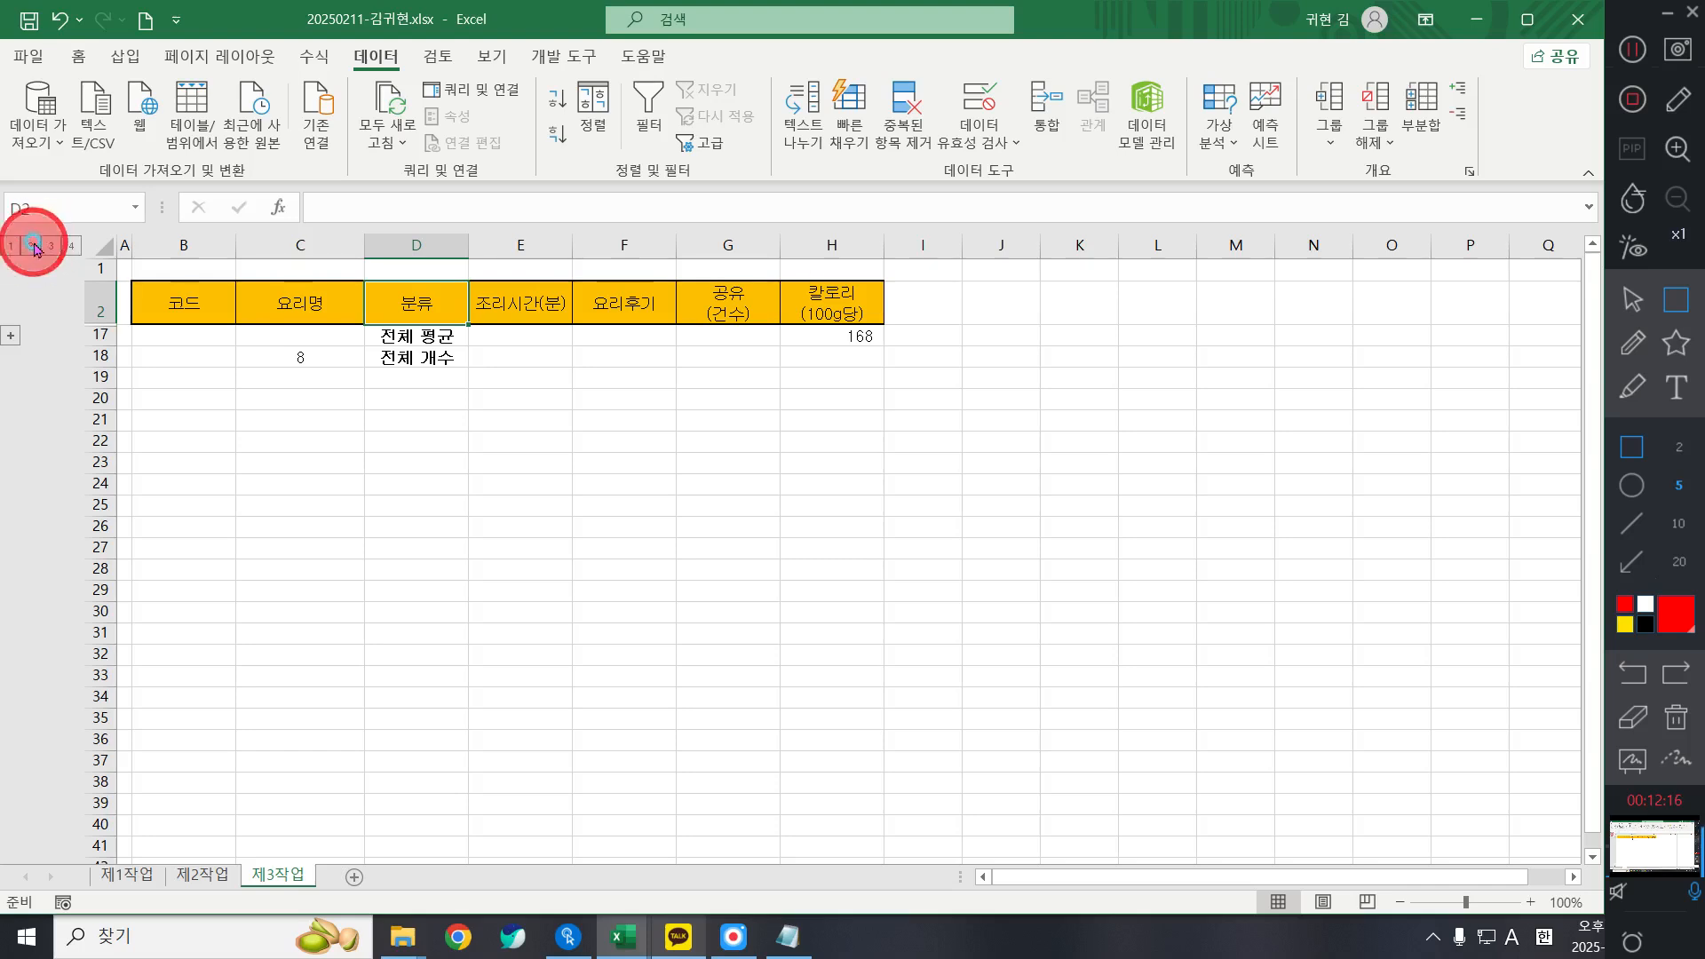
pyautogui.click(56, 247)
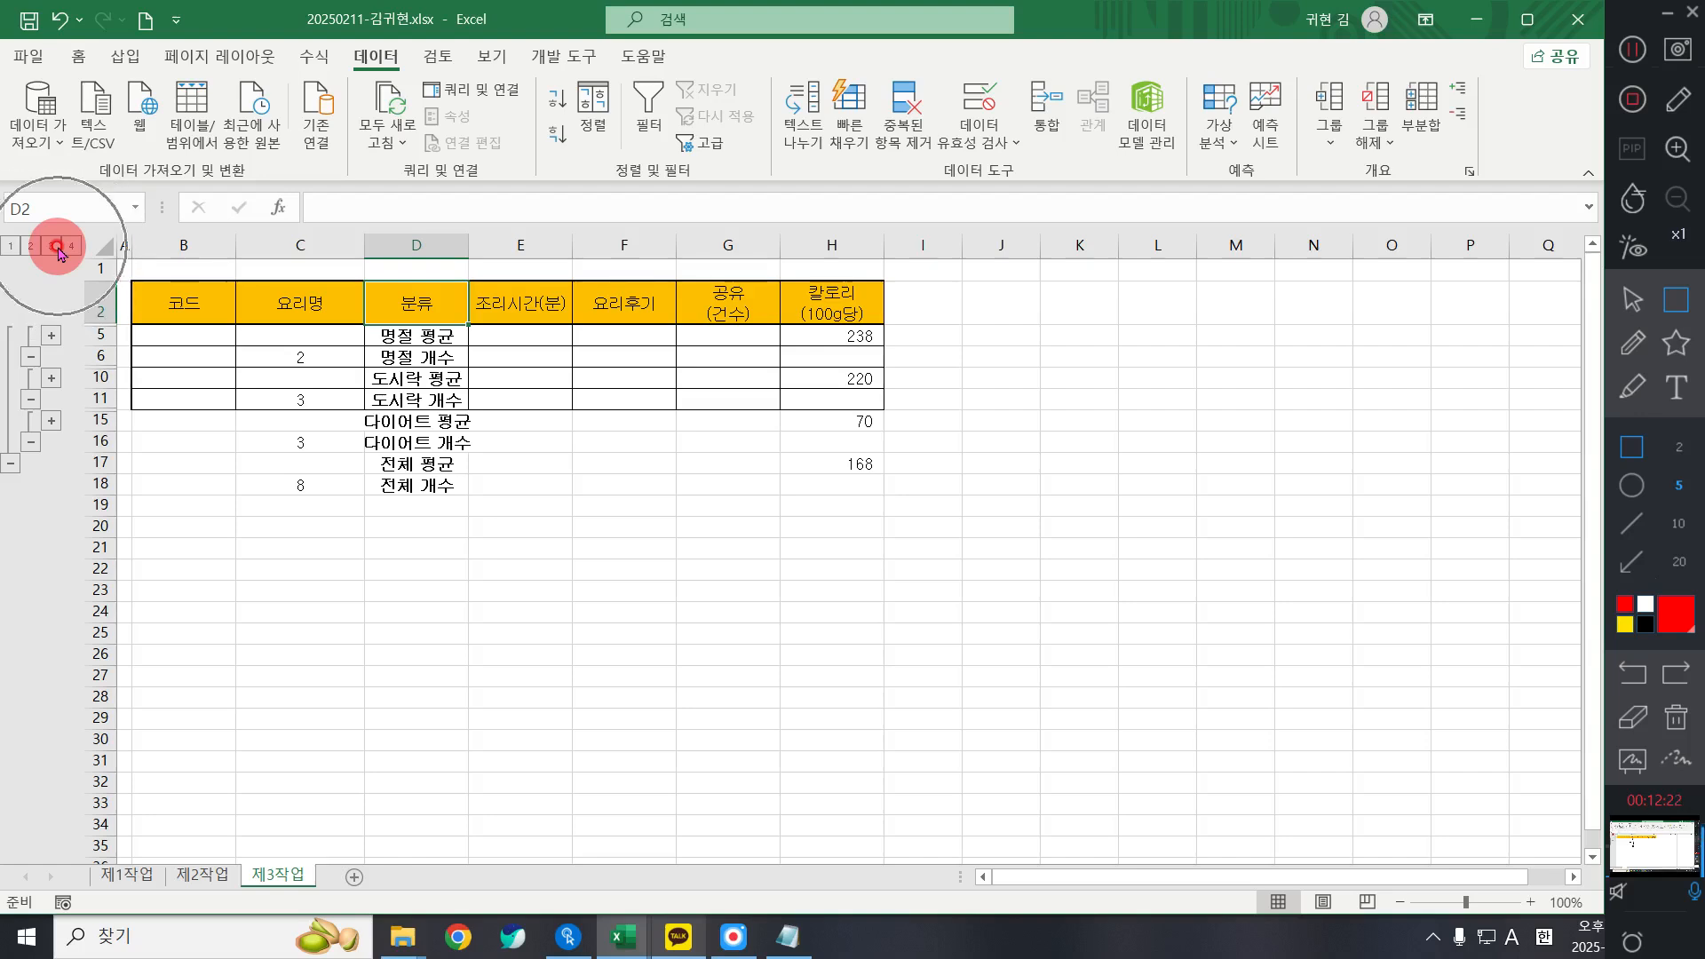
pyautogui.click(80, 246)
pyautogui.click(79, 247)
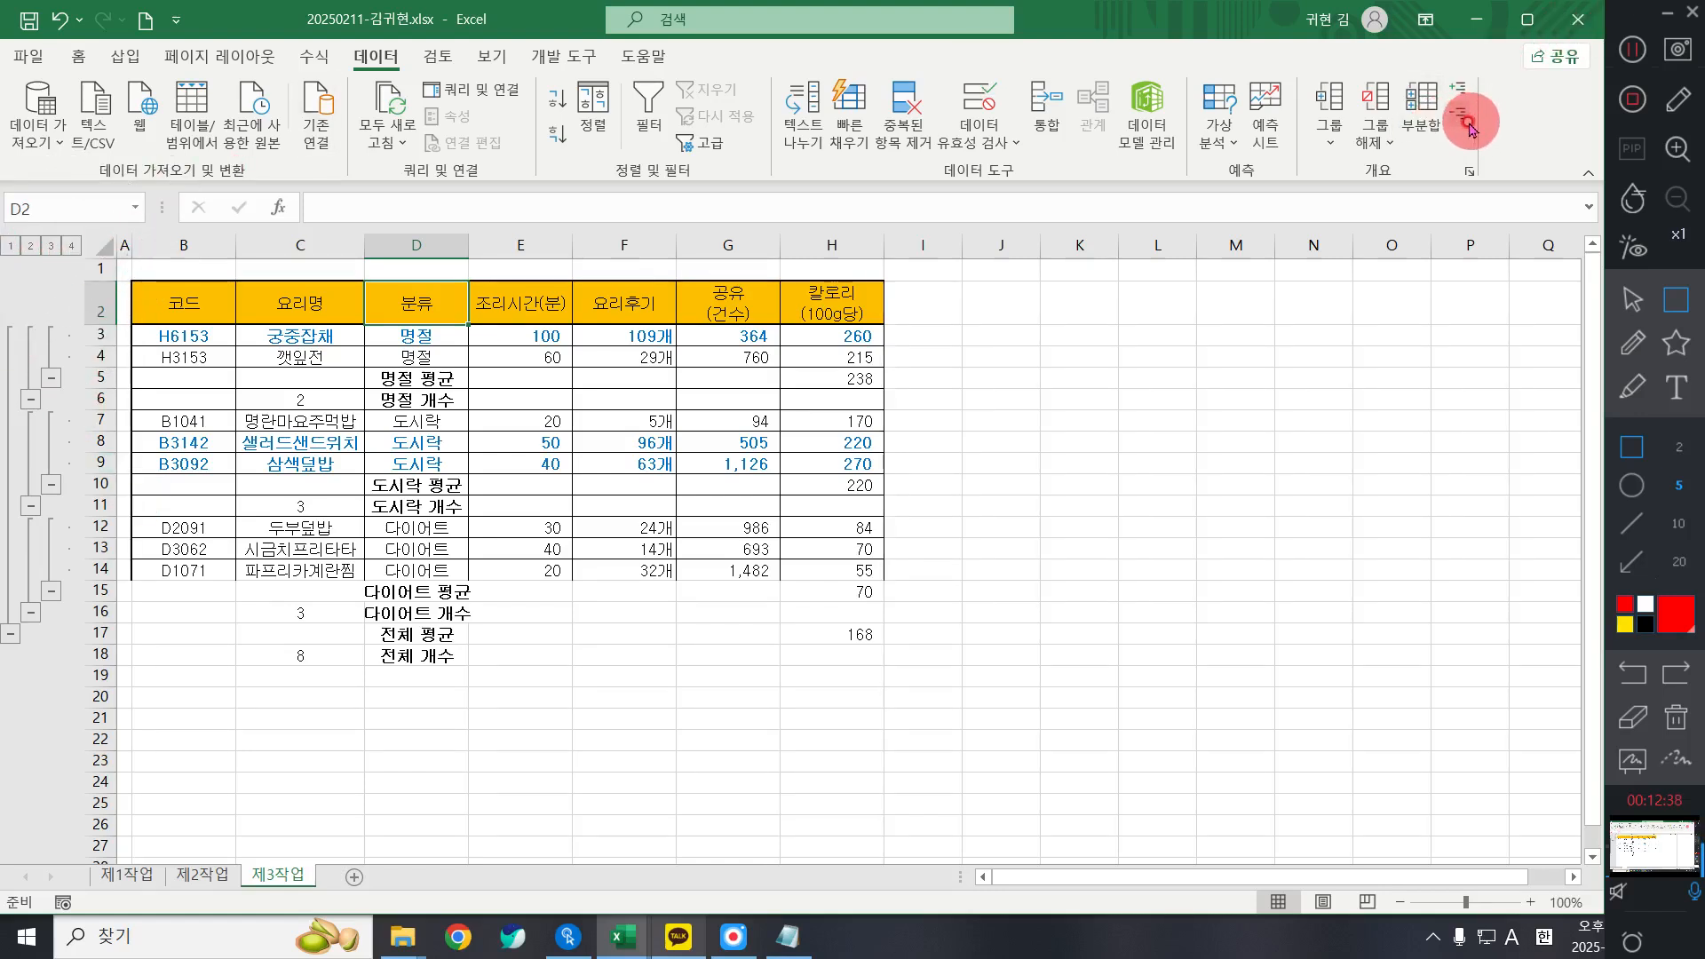
# - Clear the outline from the subtotalled table and auto-fit the width of column D to its labels
pyautogui.click(1379, 142)
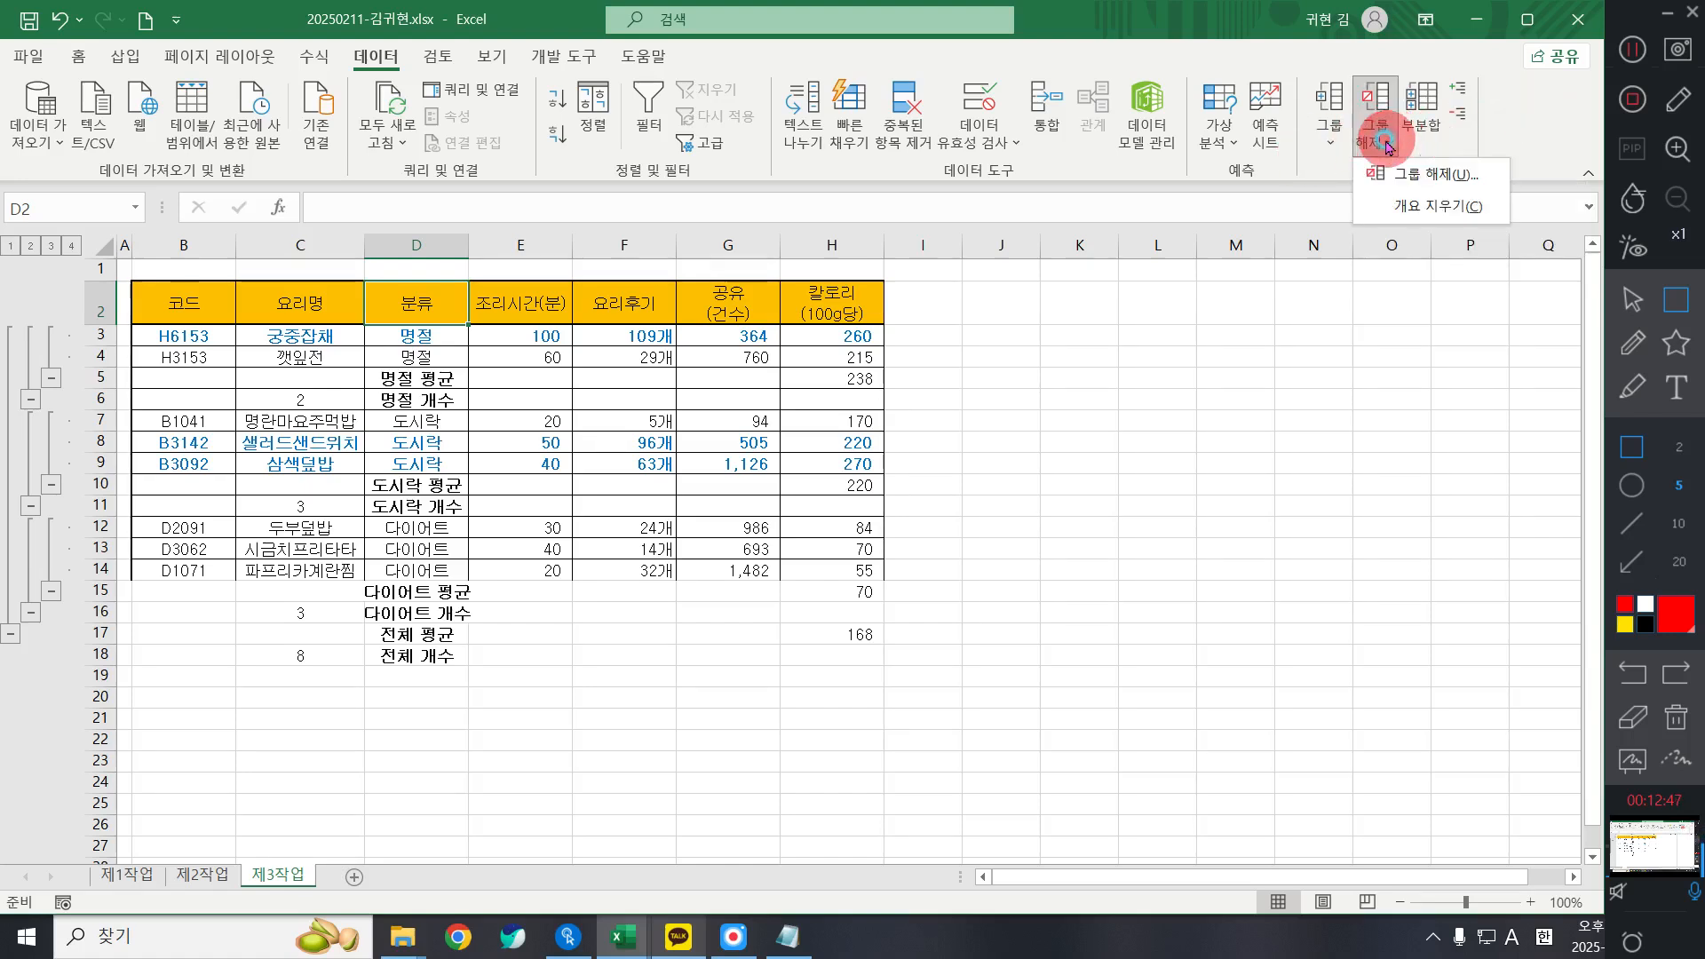
pyautogui.click(1418, 206)
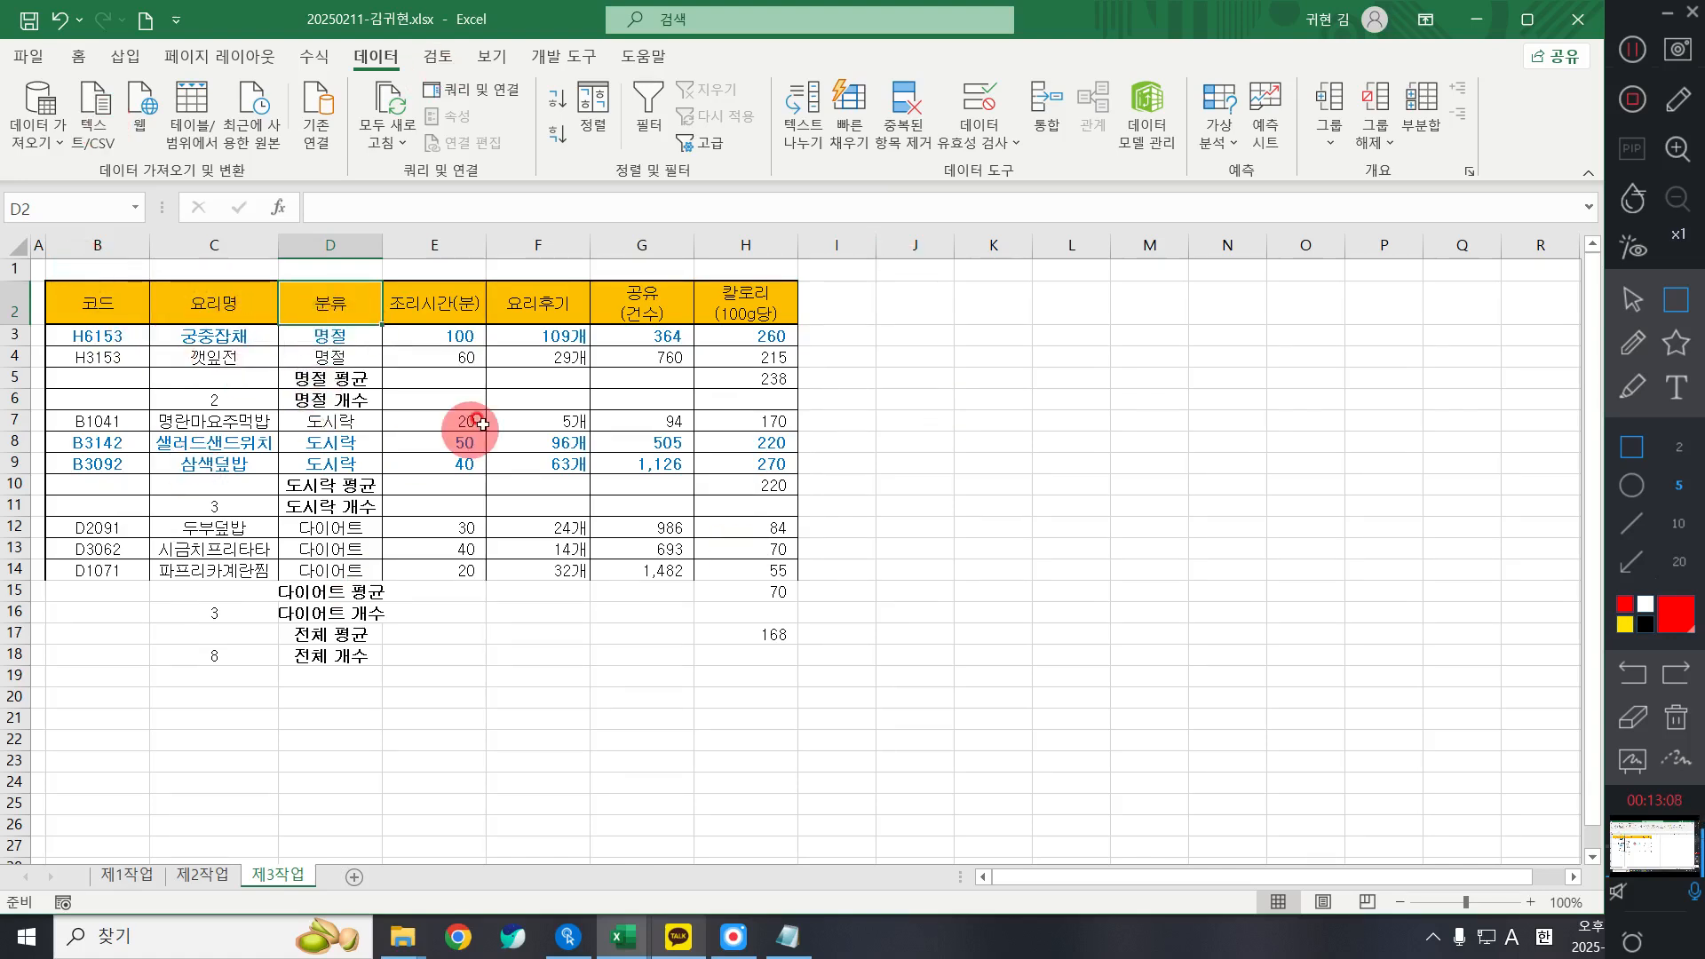
pyautogui.moveTo(312, 300); pyautogui.dragTo(373, 663)
pyautogui.click(428, 599)
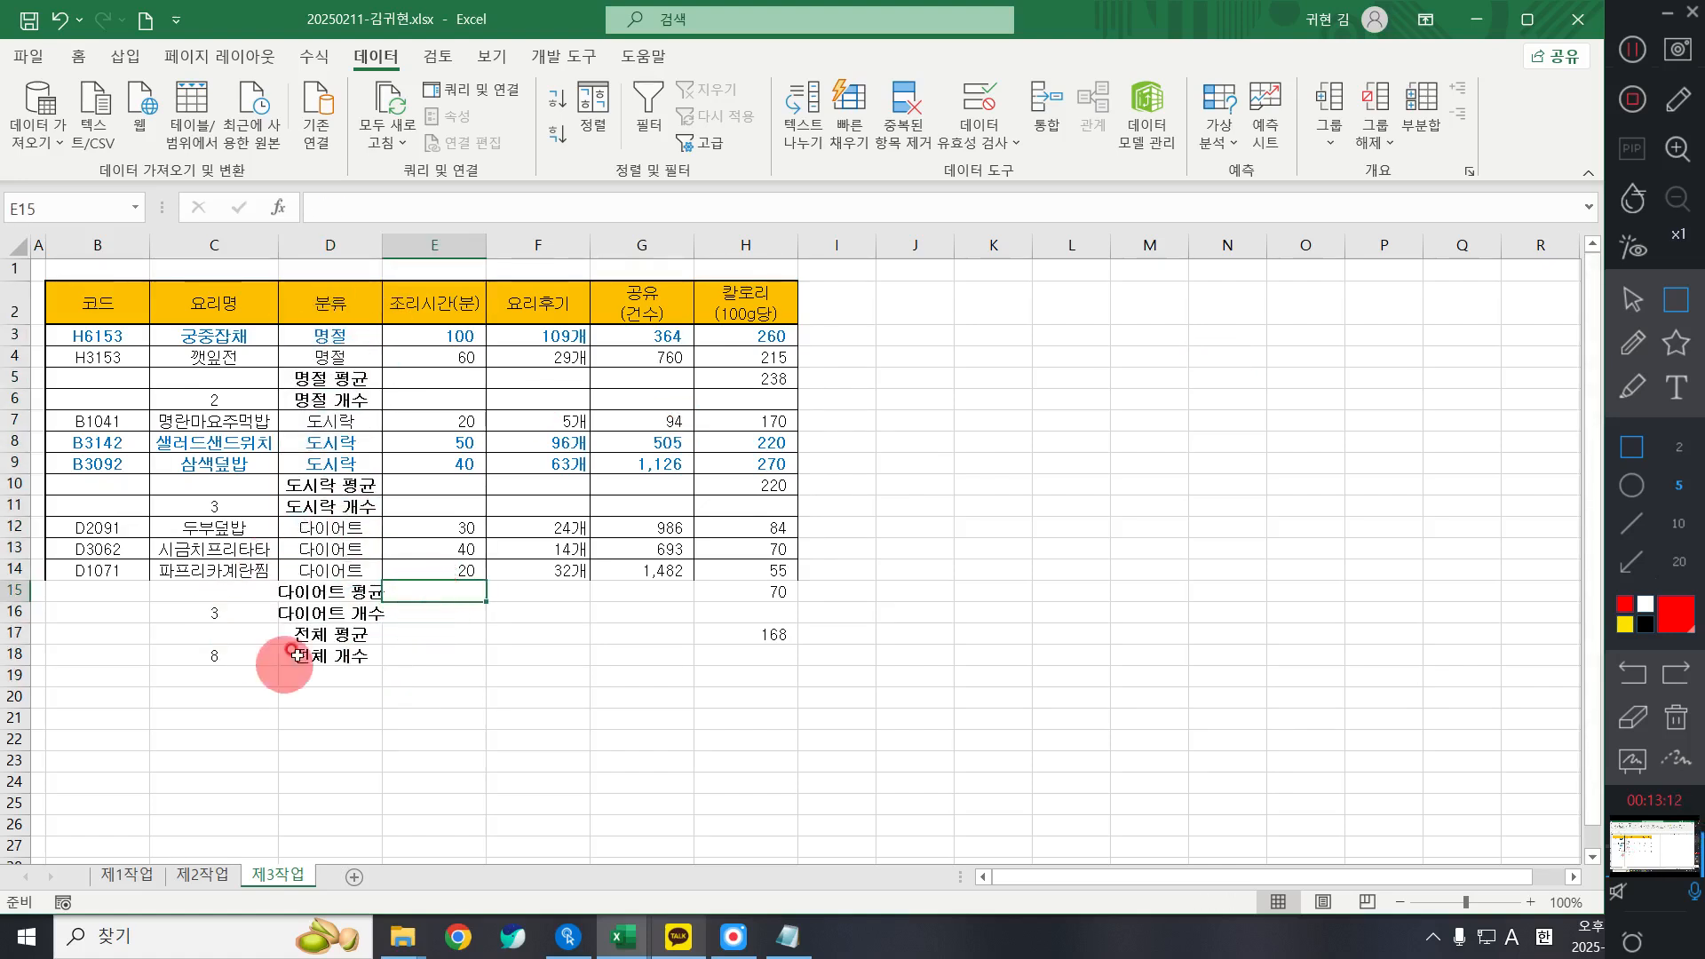
pyautogui.click(432, 549)
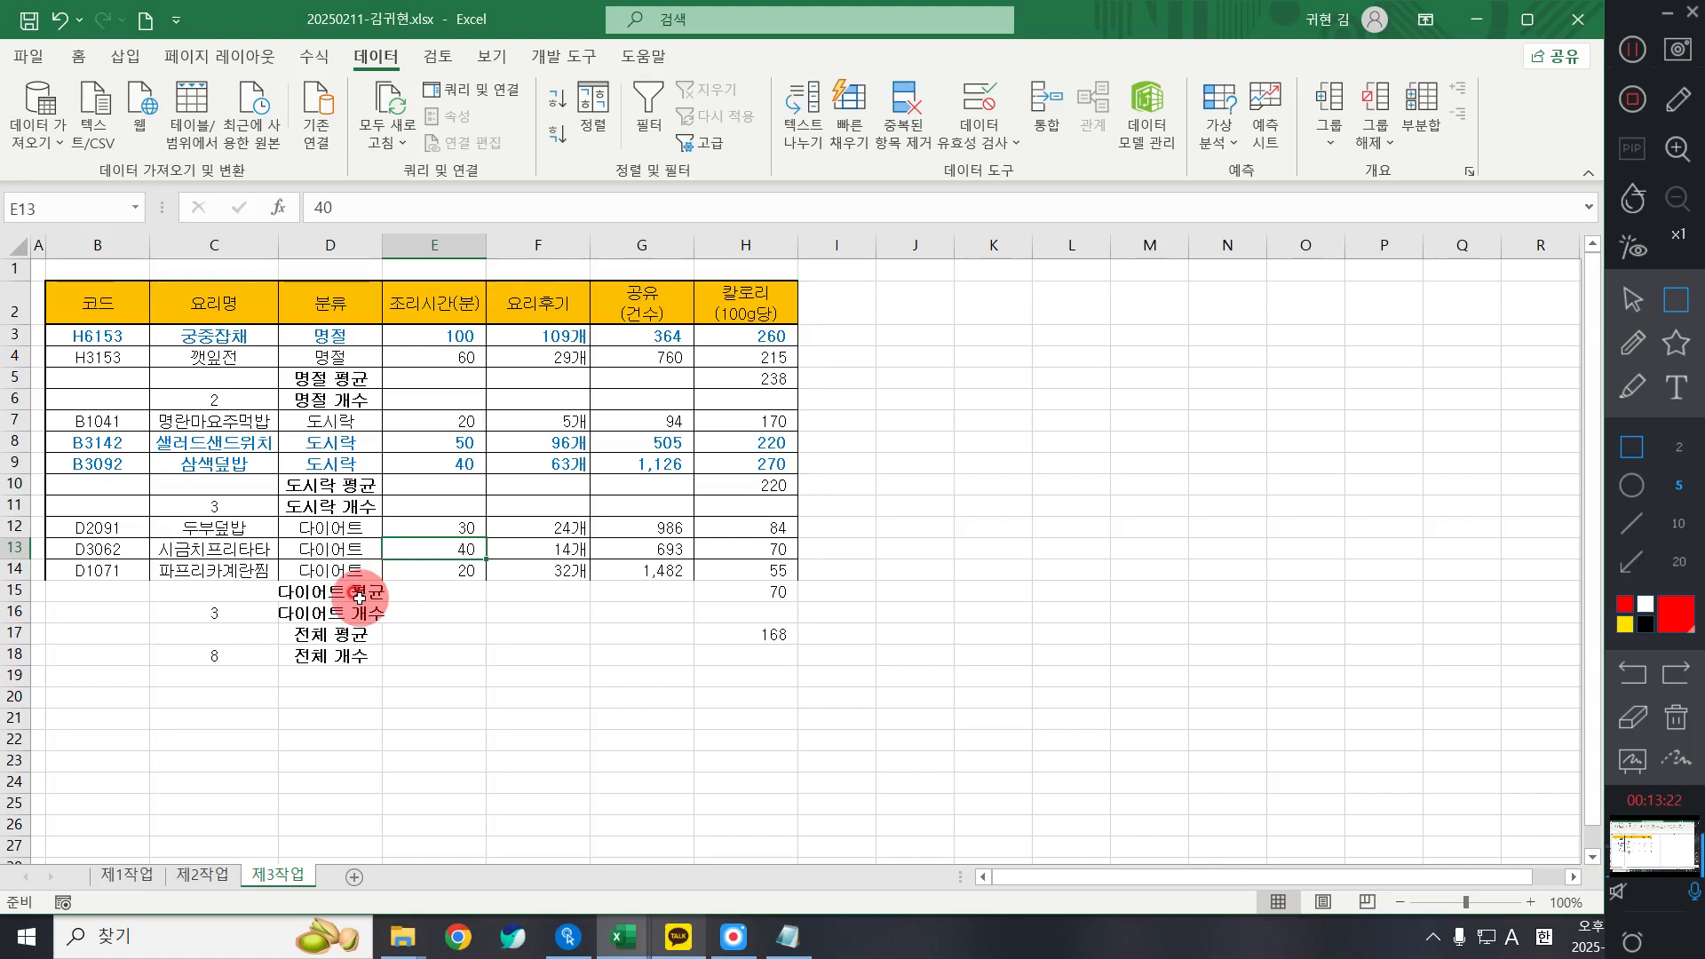
pyautogui.doubleClick(381, 241)
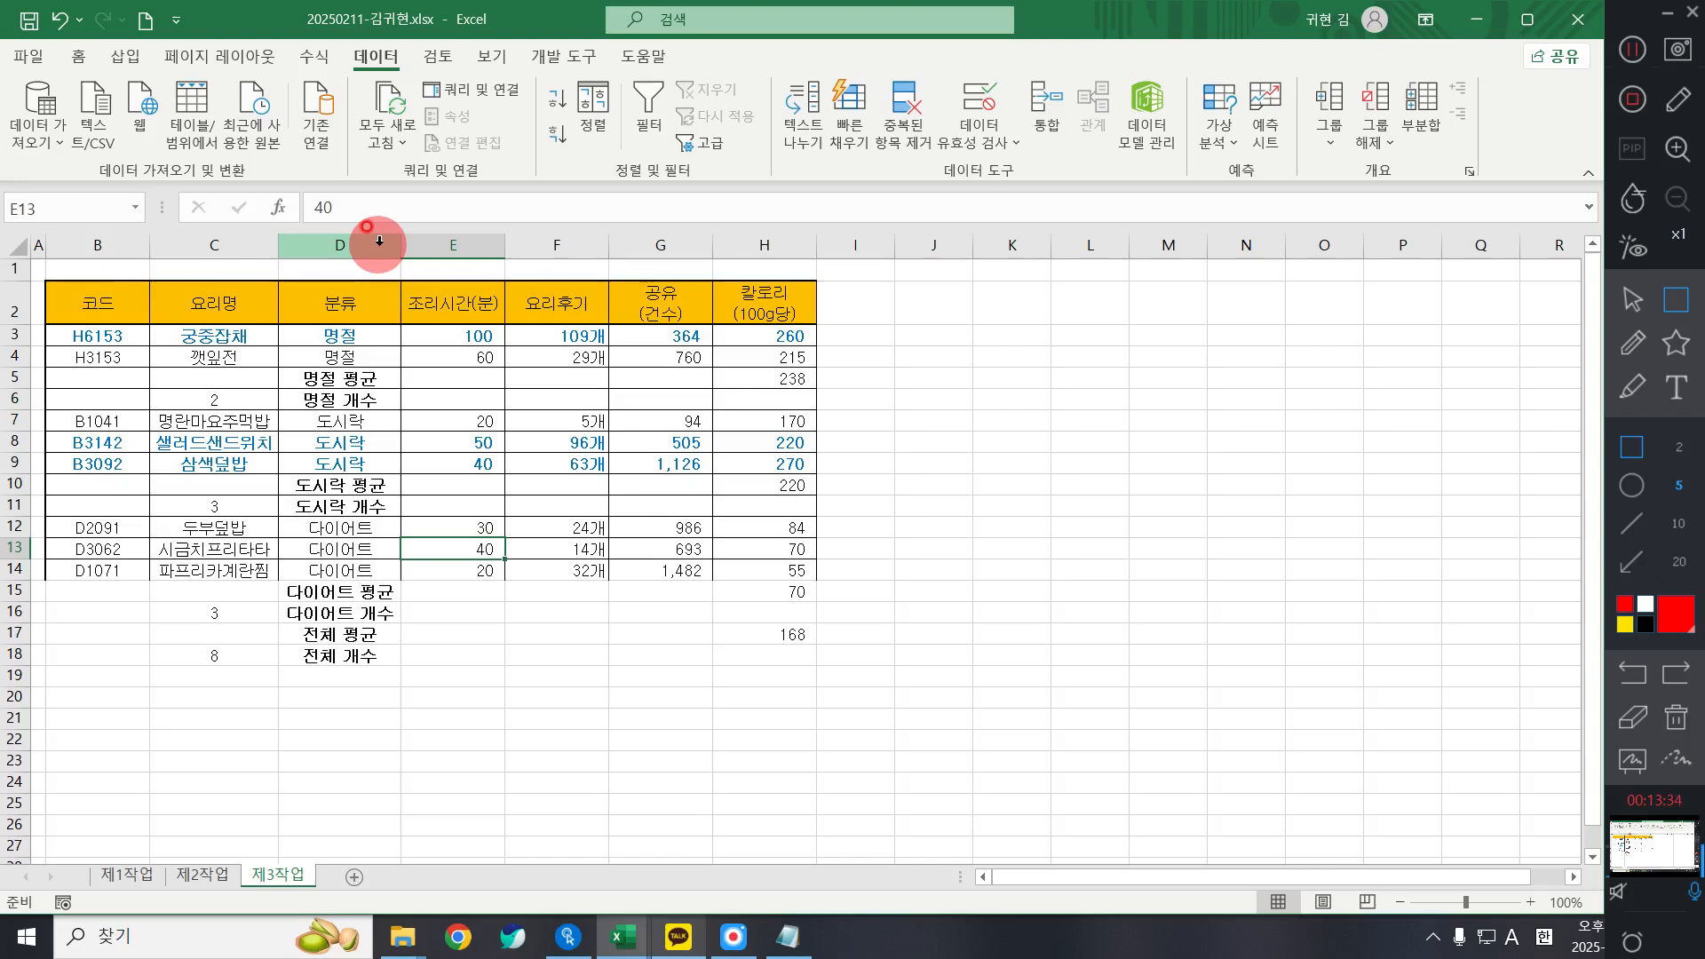
# - Check the 평균 subtotal formulas in H5, H10 and H17 and the 도시락 개수 formula in C11
pyautogui.click(351, 484)
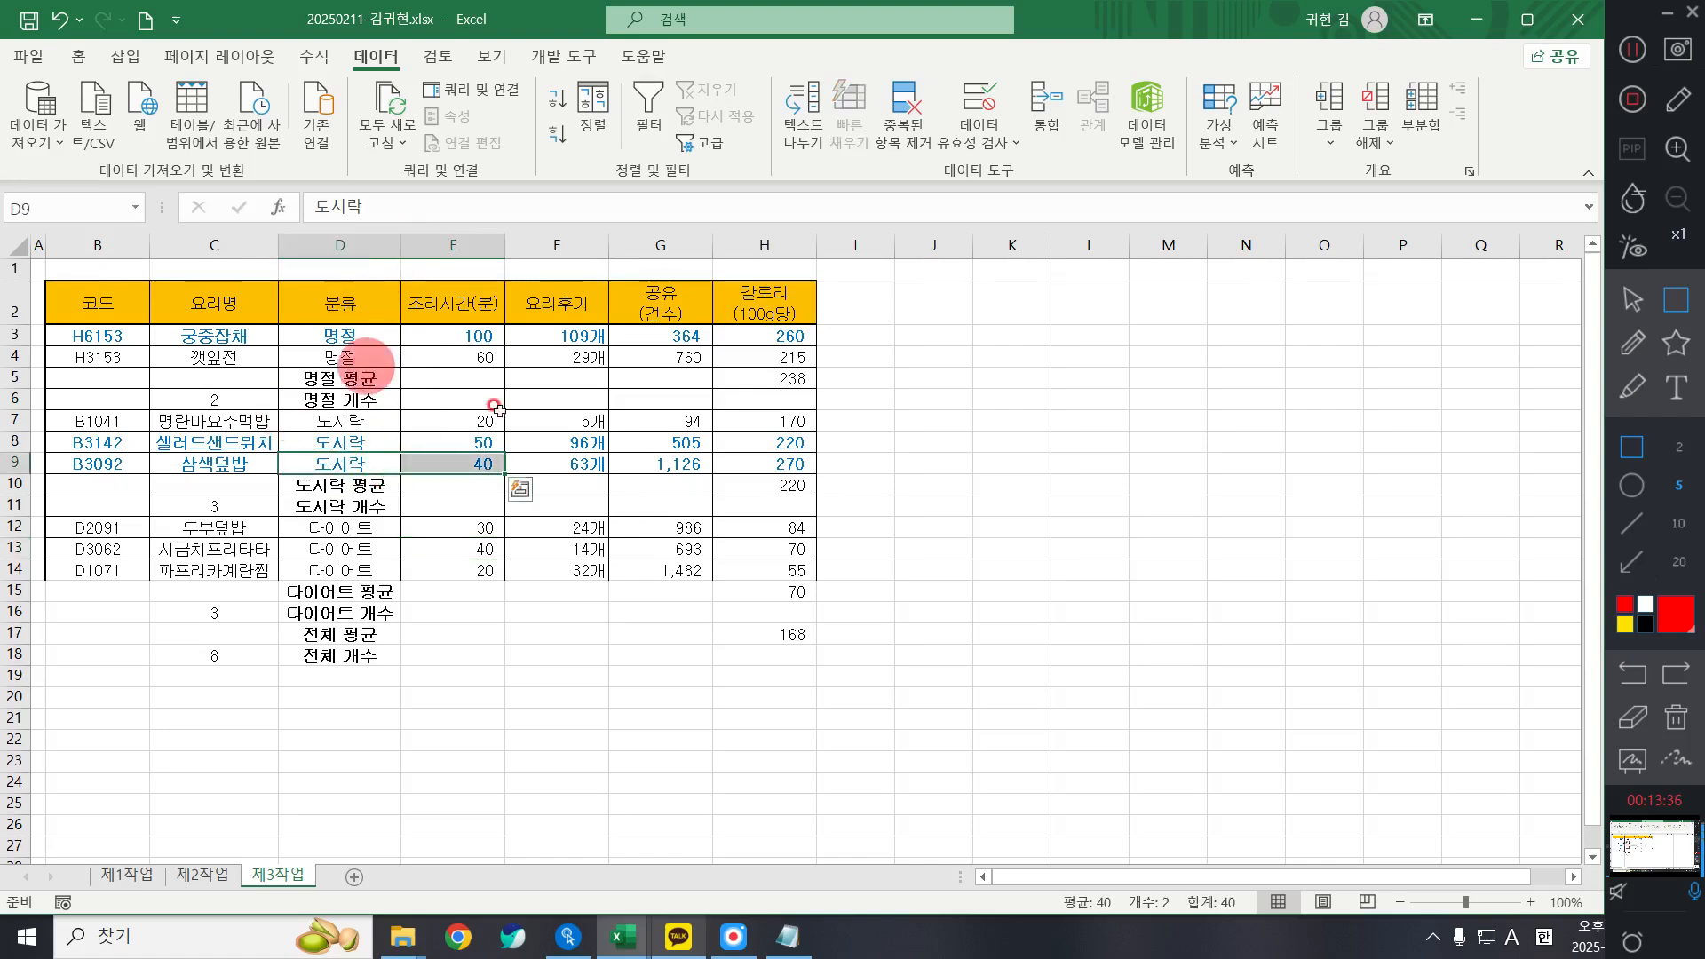
pyautogui.click(346, 378)
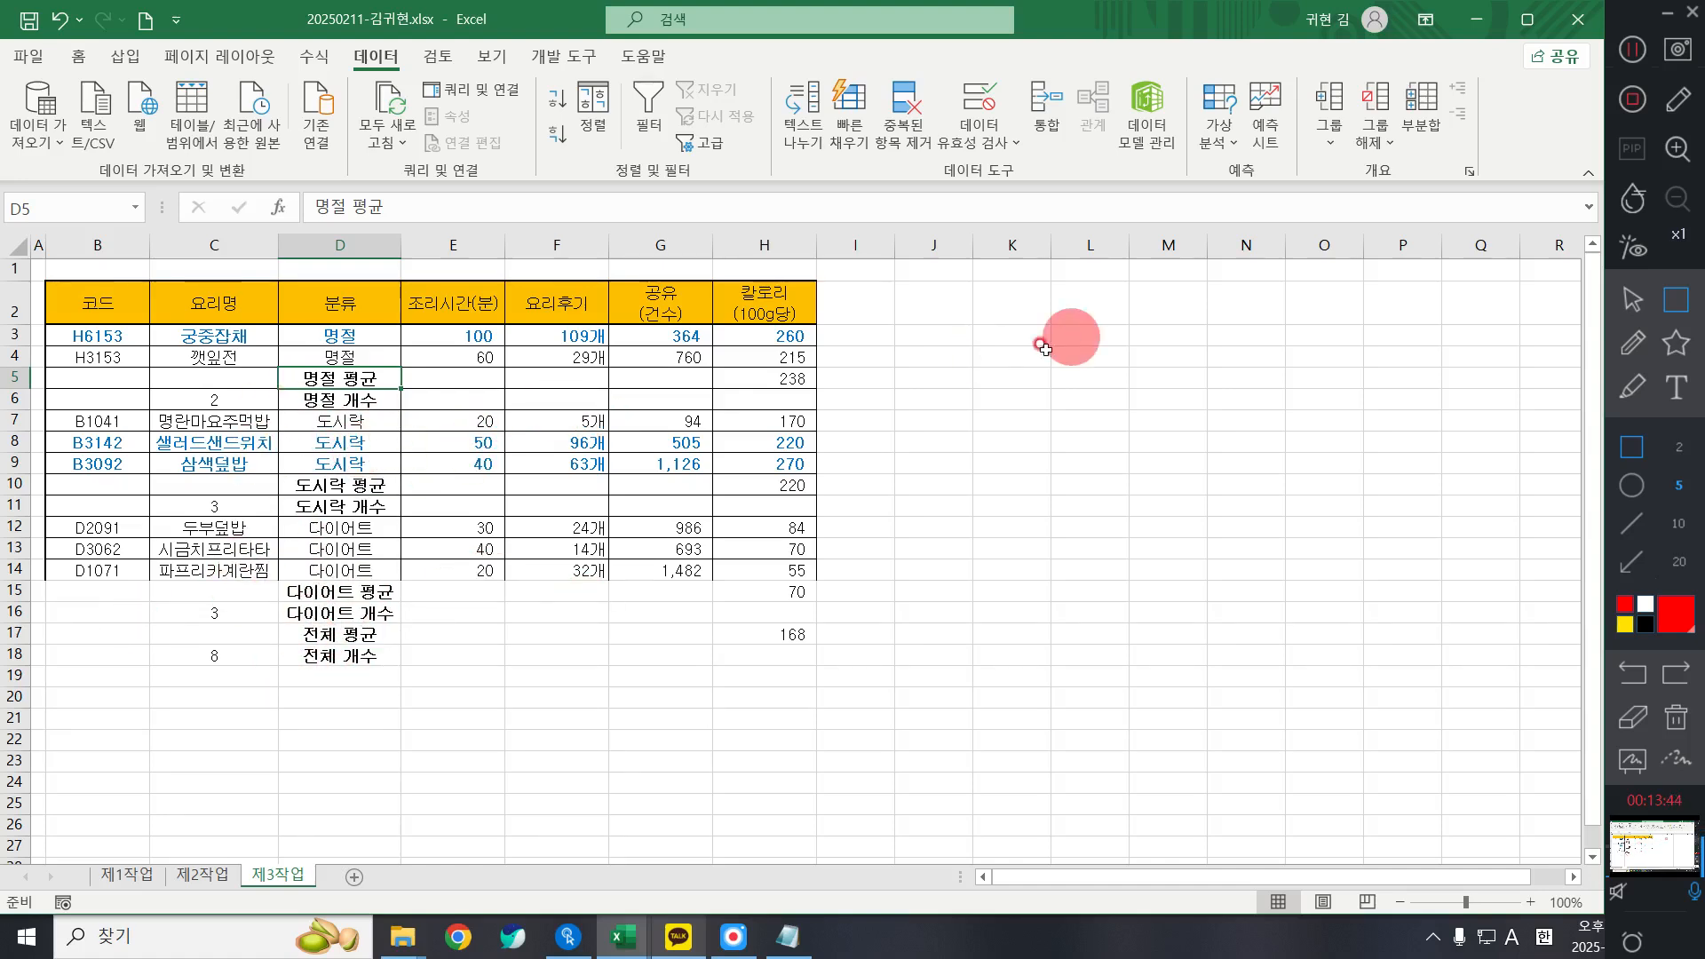
pyautogui.click(773, 383)
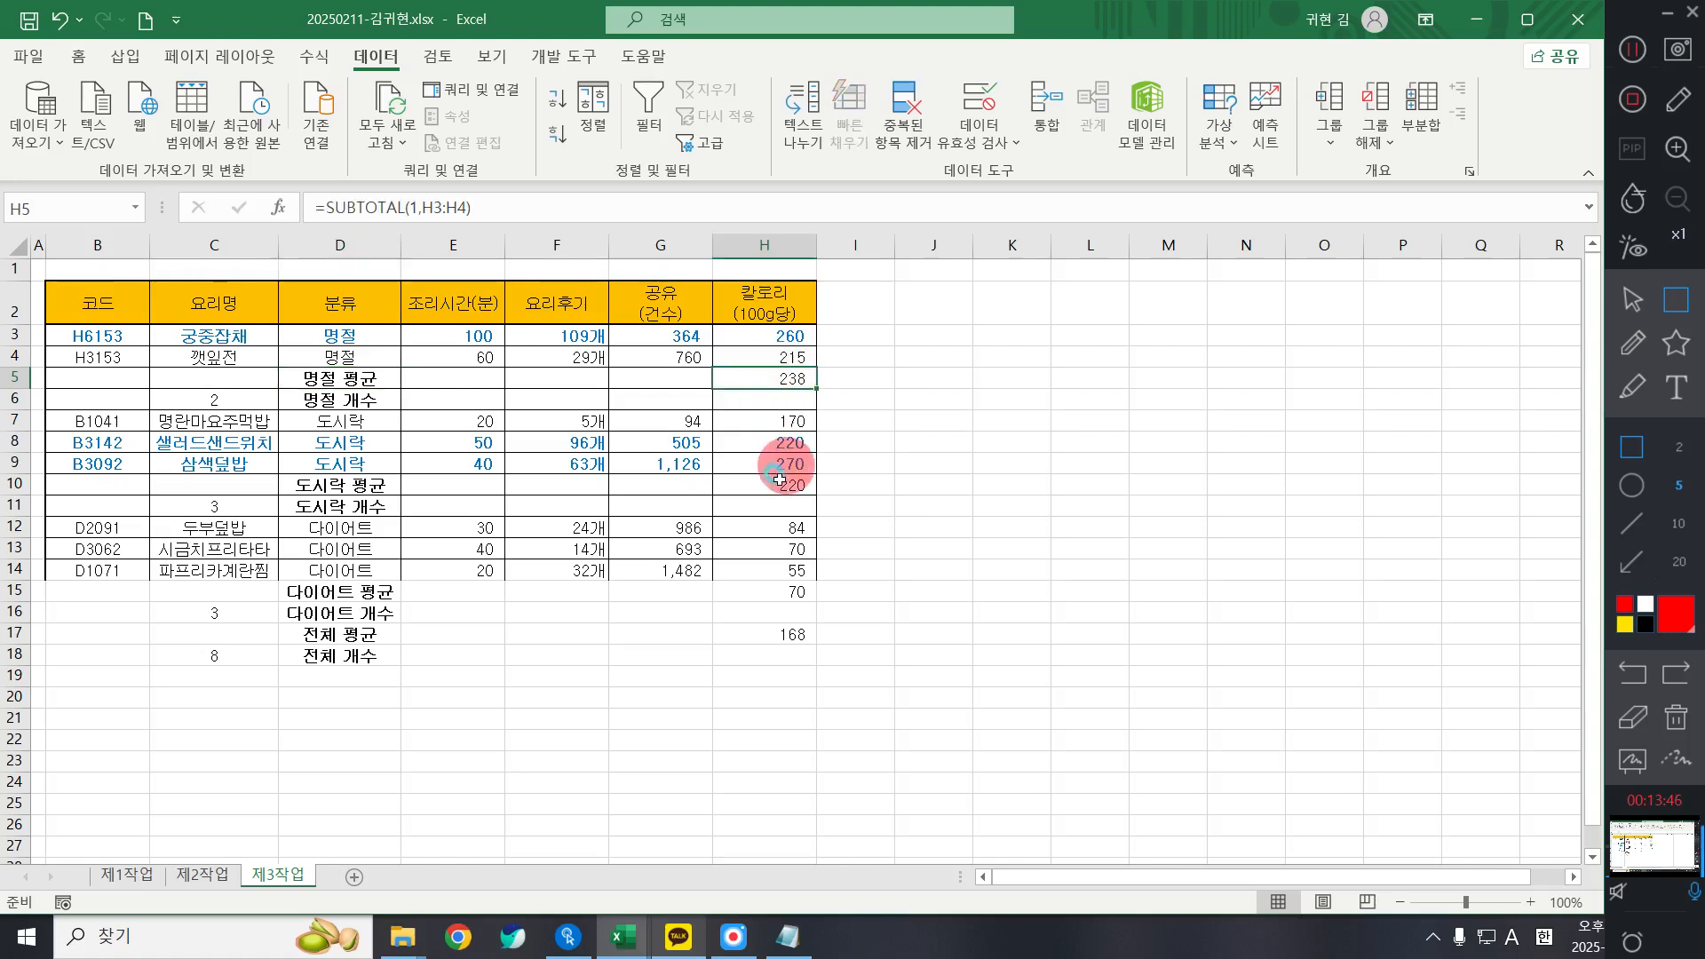
pyautogui.click(780, 485)
pyautogui.click(786, 636)
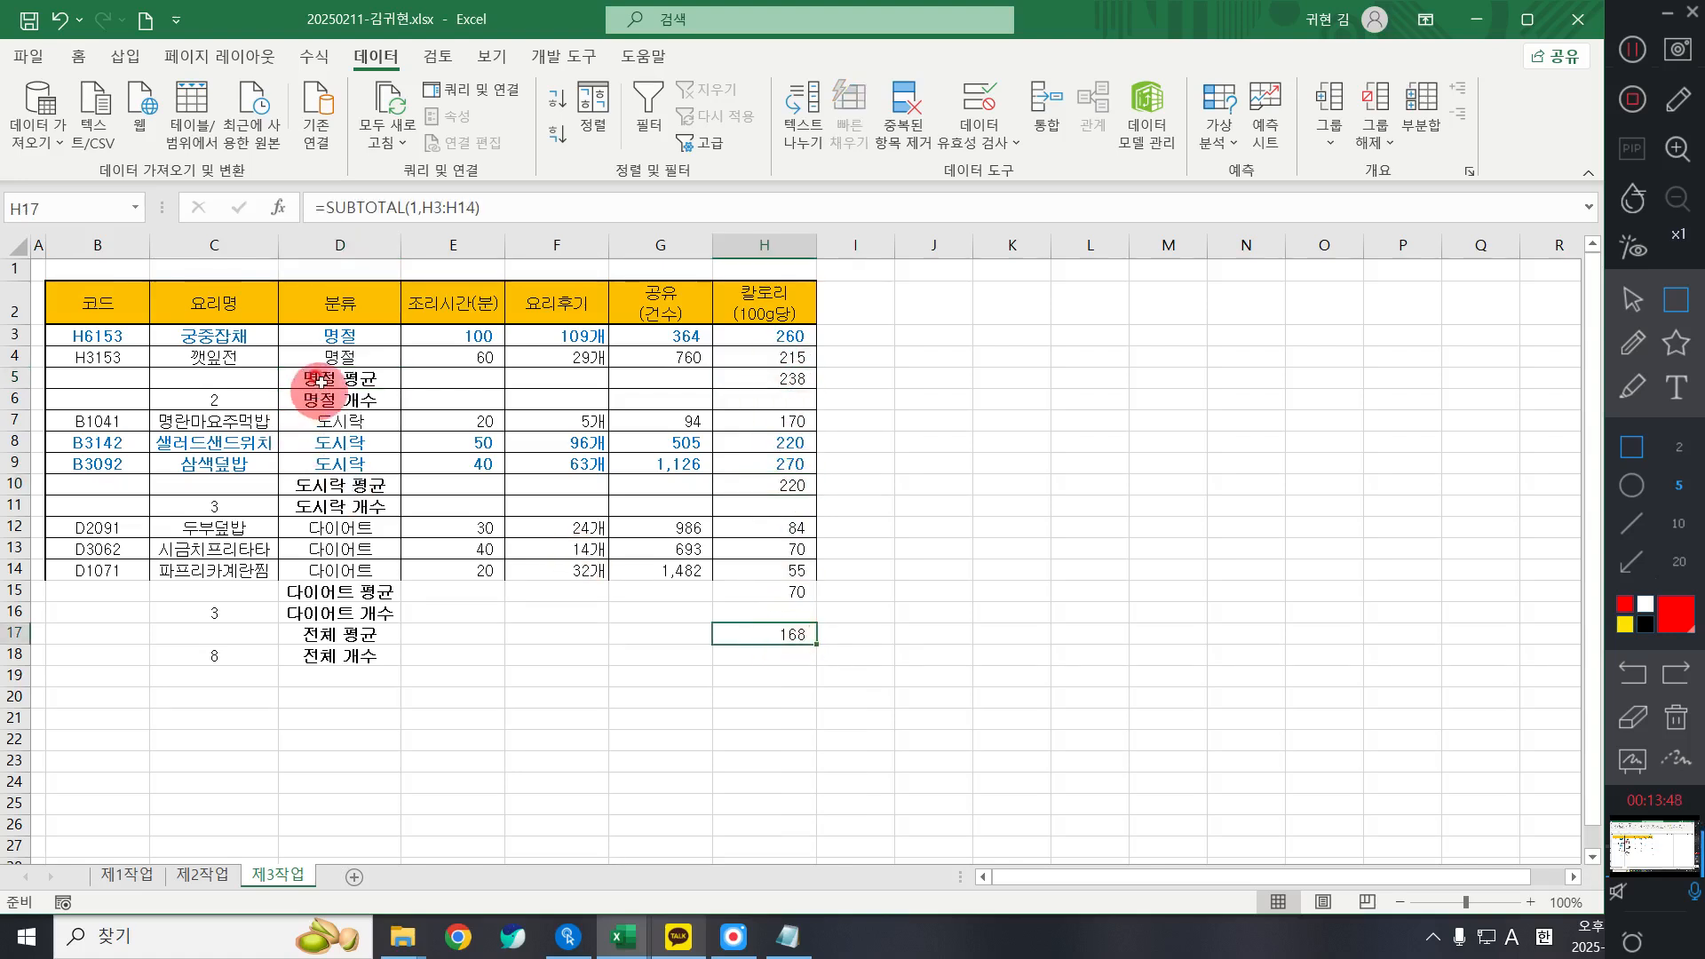
pyautogui.click(218, 568)
pyautogui.click(232, 501)
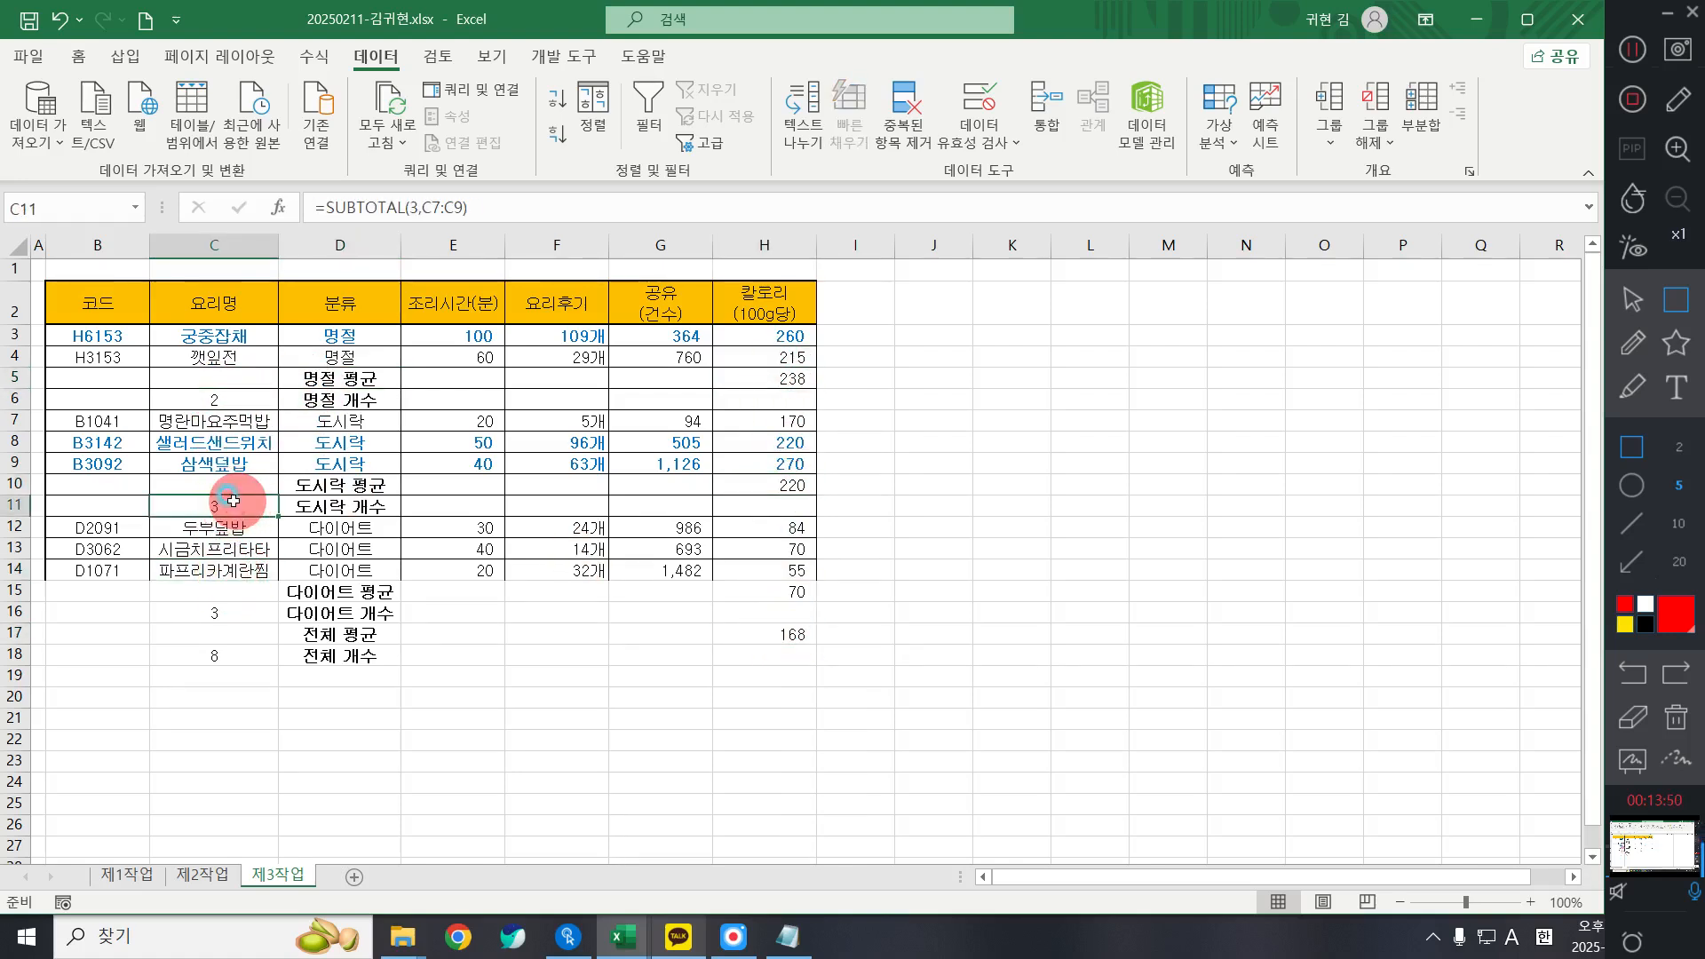